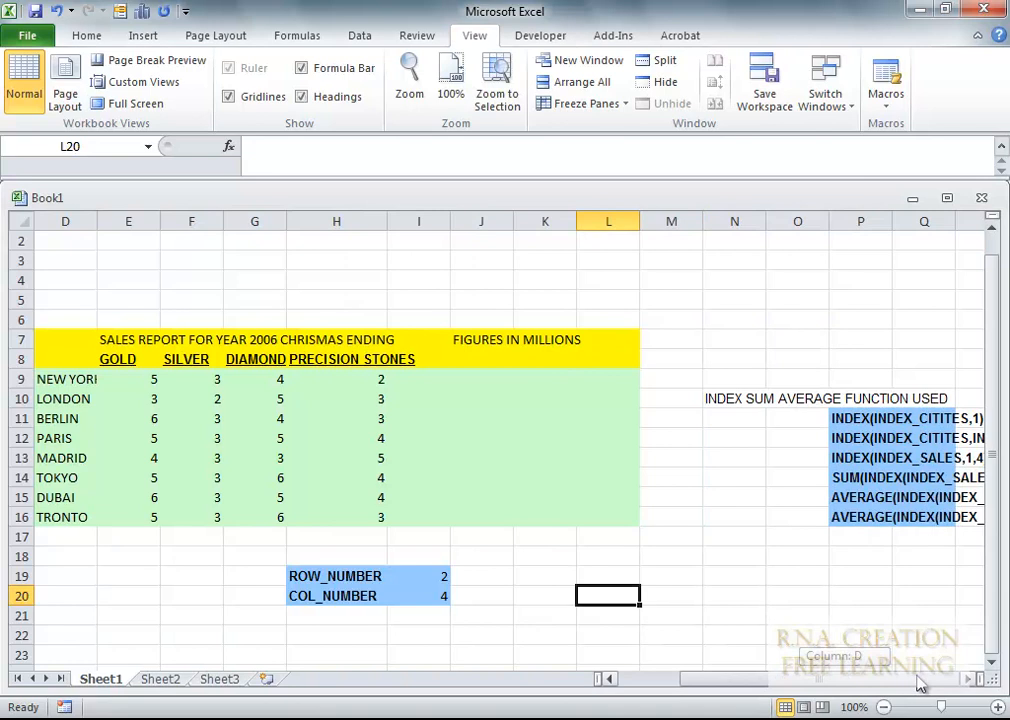
# Step: Widen column D so the full city name NEW YORK fits in its cell
pyautogui.moveTo(921, 684); pyautogui.dragTo(858, 680)
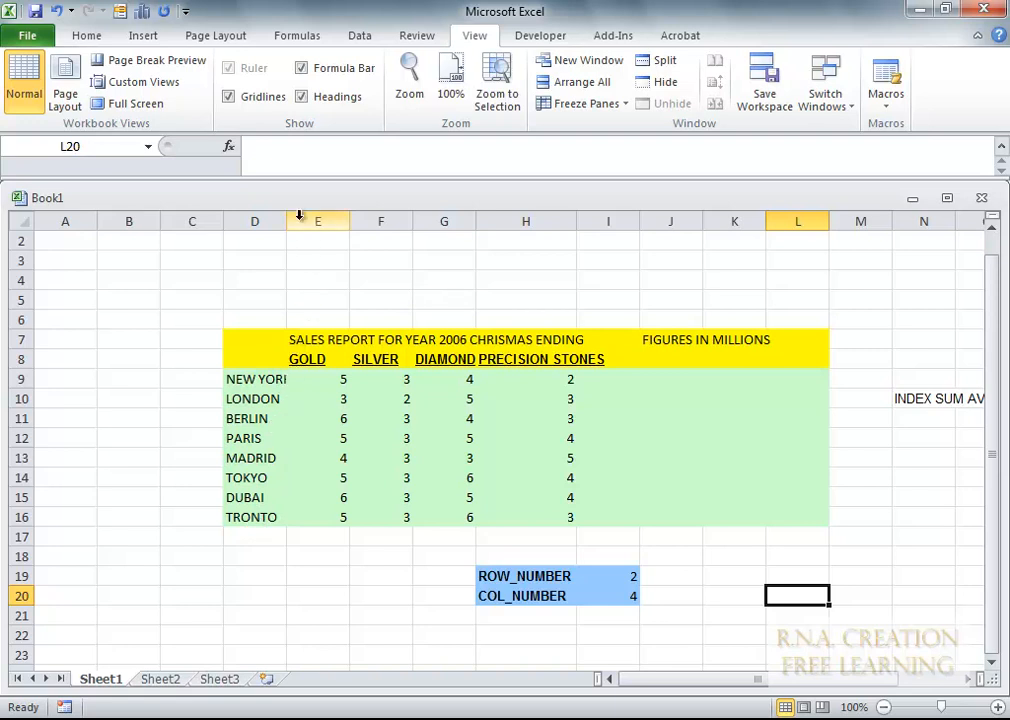
pyautogui.moveTo(292, 212); pyautogui.dragTo(305, 212)
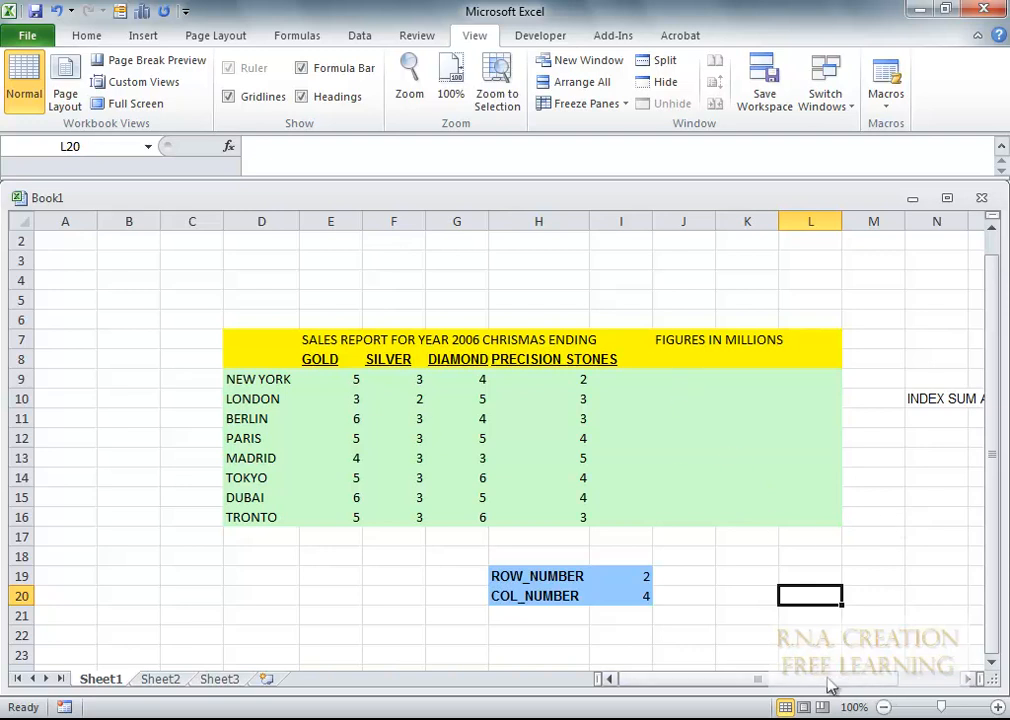
# Step: Define the name INDEX_CITITES for the city cells D9:D16, with its scope limited to Sheet1
pyautogui.moveTo(826, 690); pyautogui.dragTo(893, 688)
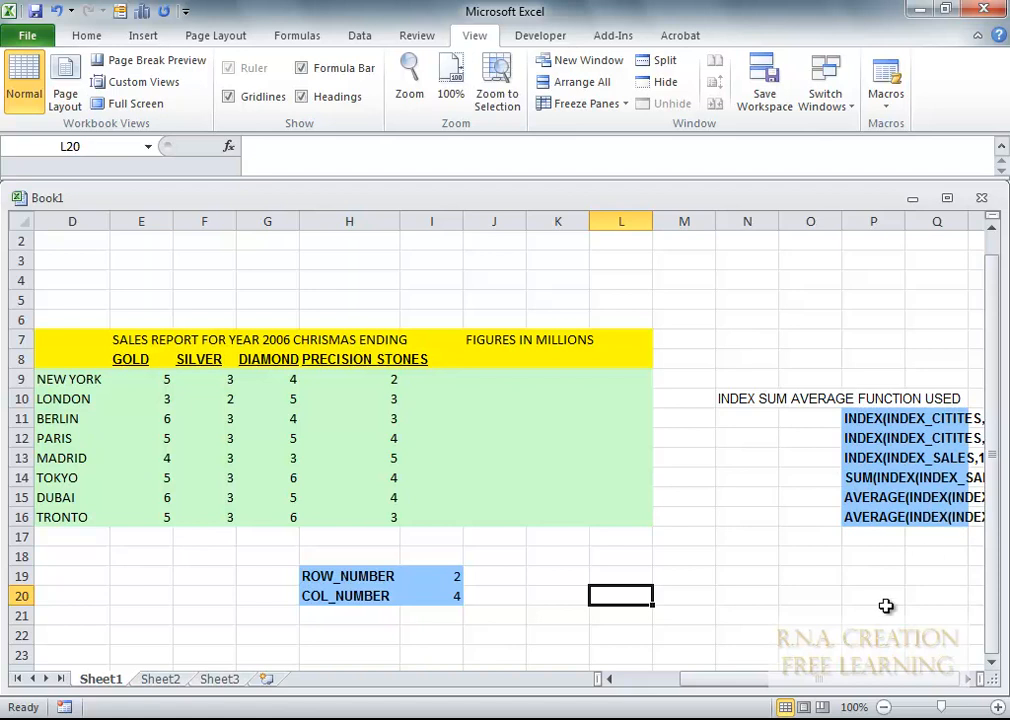
pyautogui.click(967, 679)
pyautogui.click(967, 679)
pyautogui.click(967, 679)
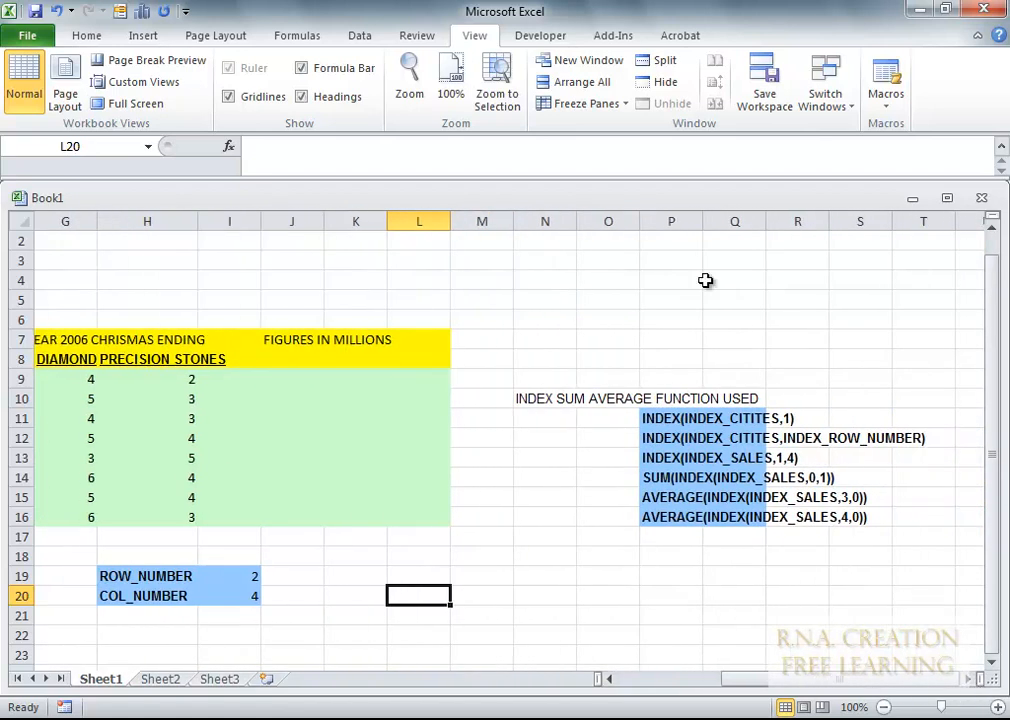
pyautogui.moveTo(836, 681); pyautogui.dragTo(735, 683)
pyautogui.moveTo(292, 380); pyautogui.dragTo(283, 513)
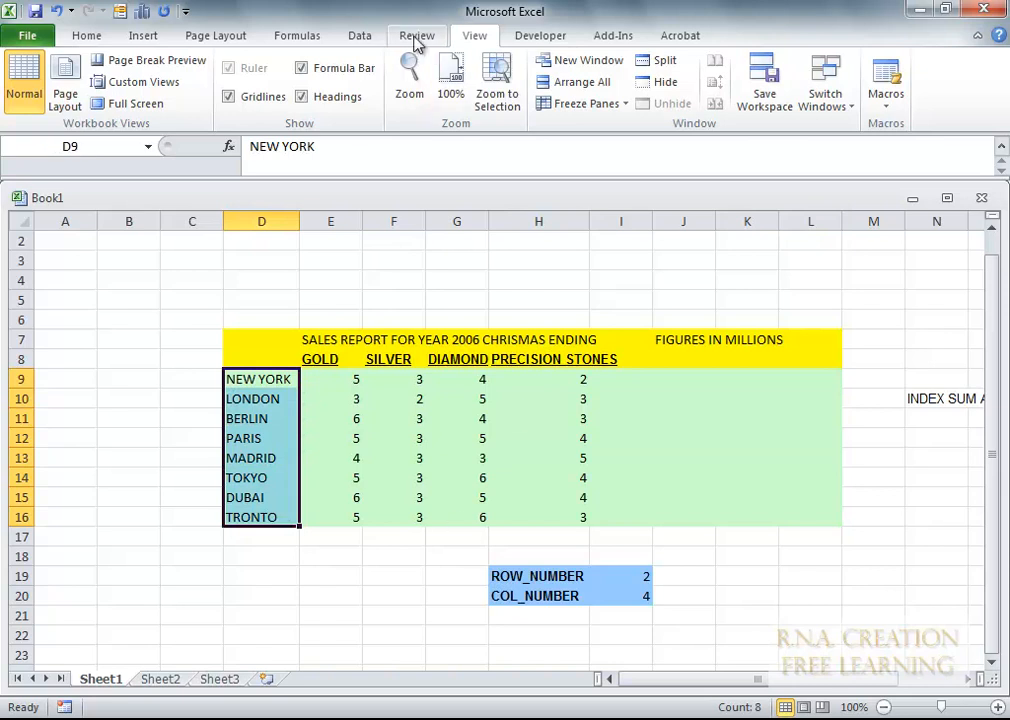
pyautogui.click(356, 35)
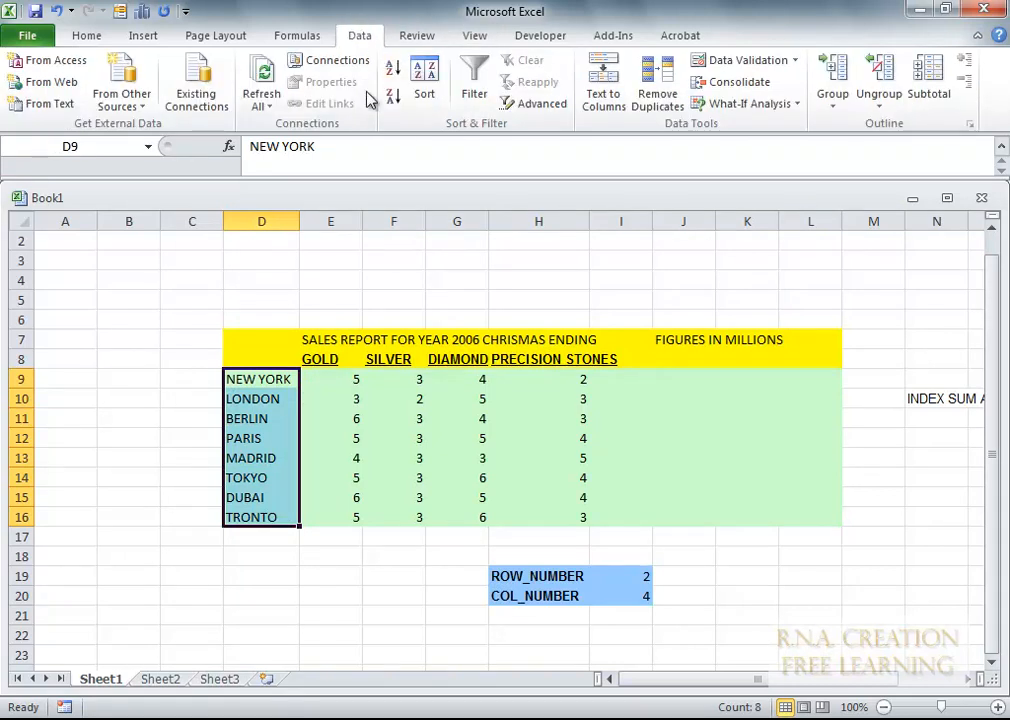
pyautogui.click(312, 36)
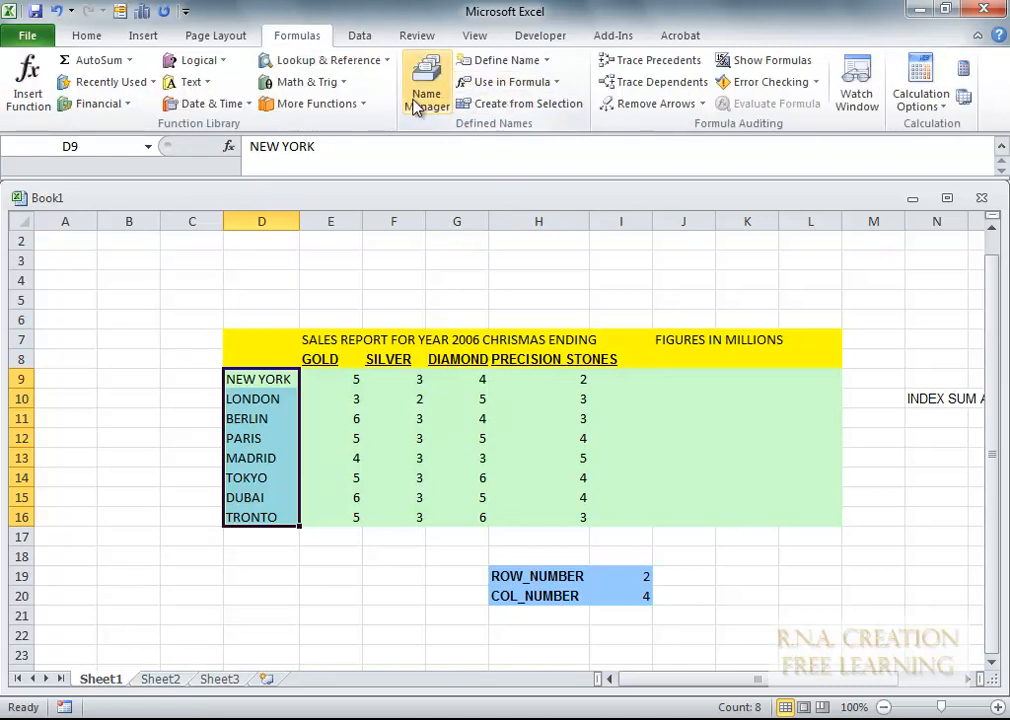
pyautogui.click(546, 61)
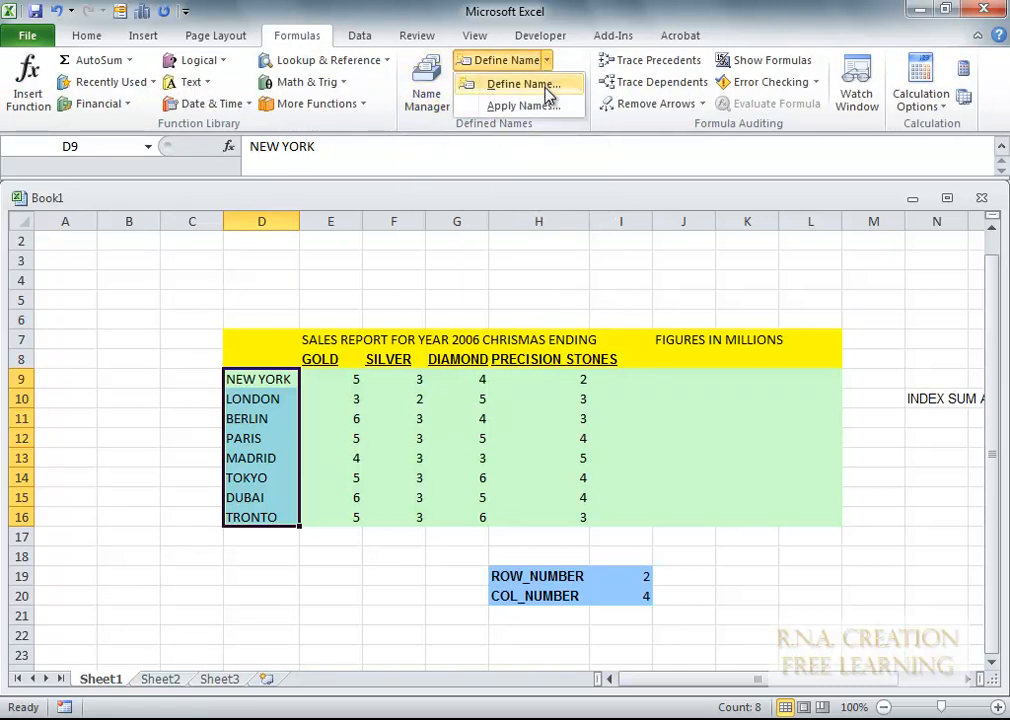
pyautogui.click(523, 84)
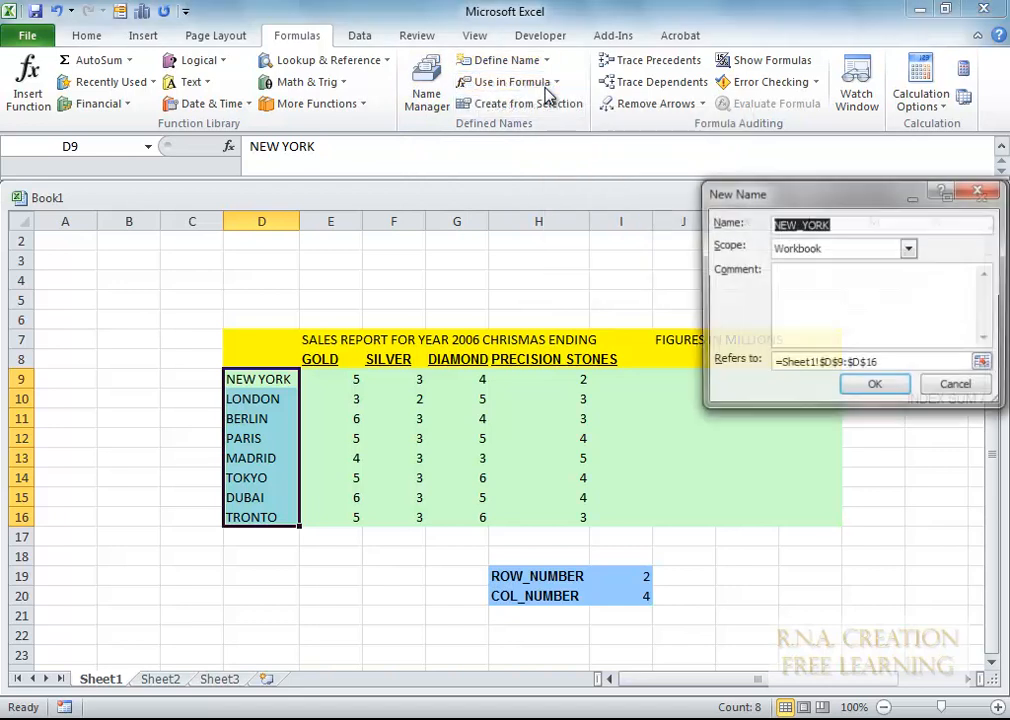
pyautogui.write('i')
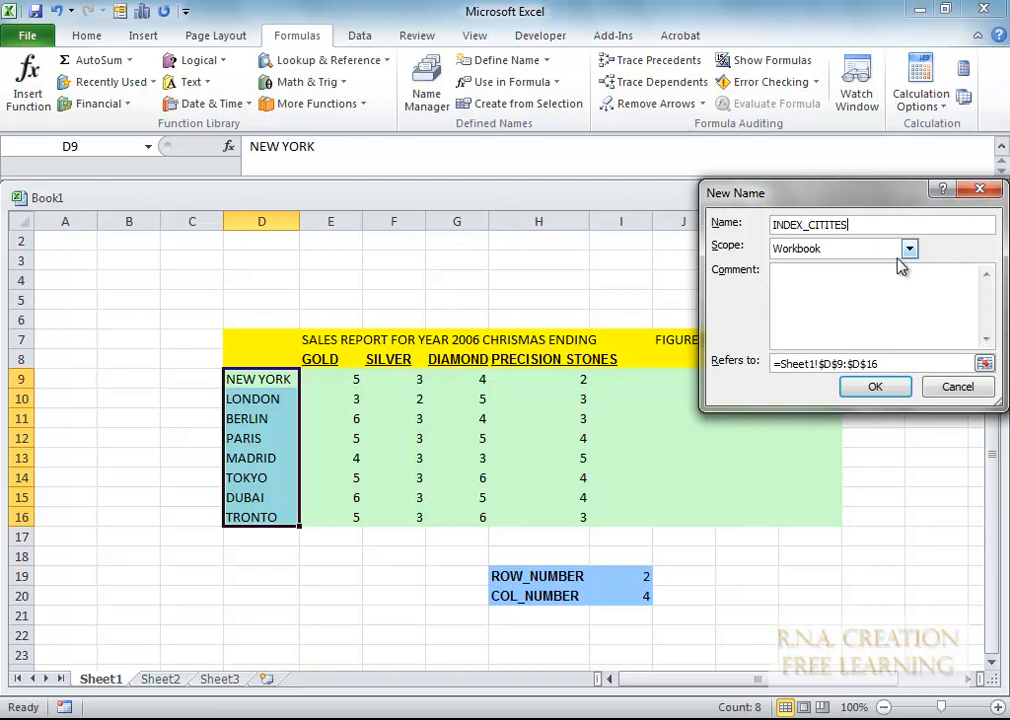
pyautogui.click(909, 248)
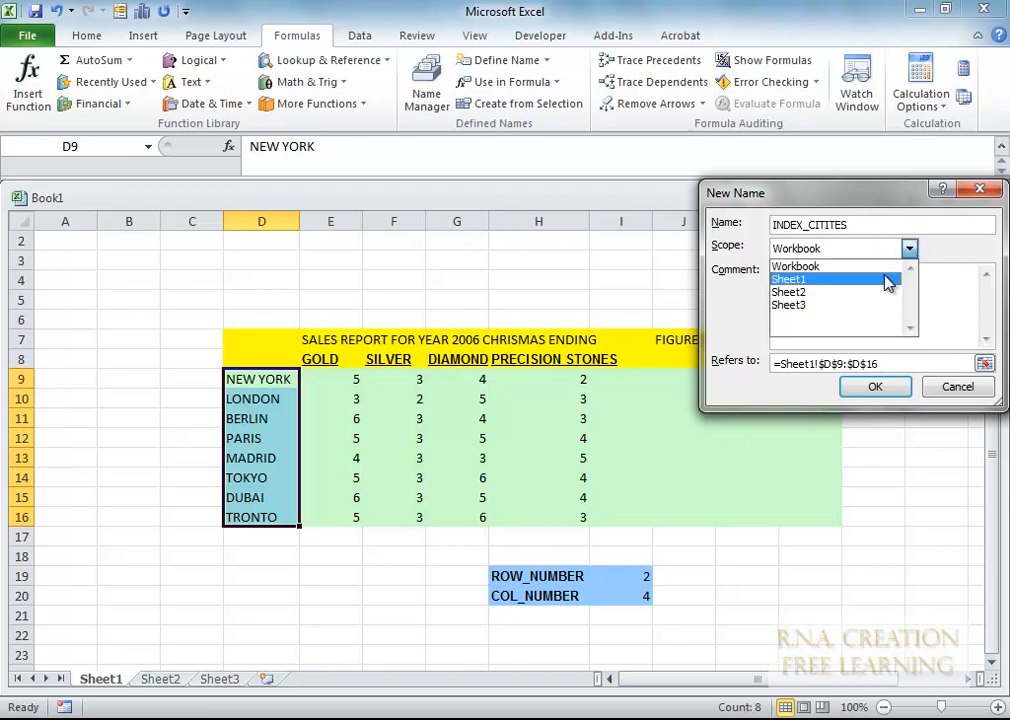
pyautogui.click(886, 280)
pyautogui.click(877, 386)
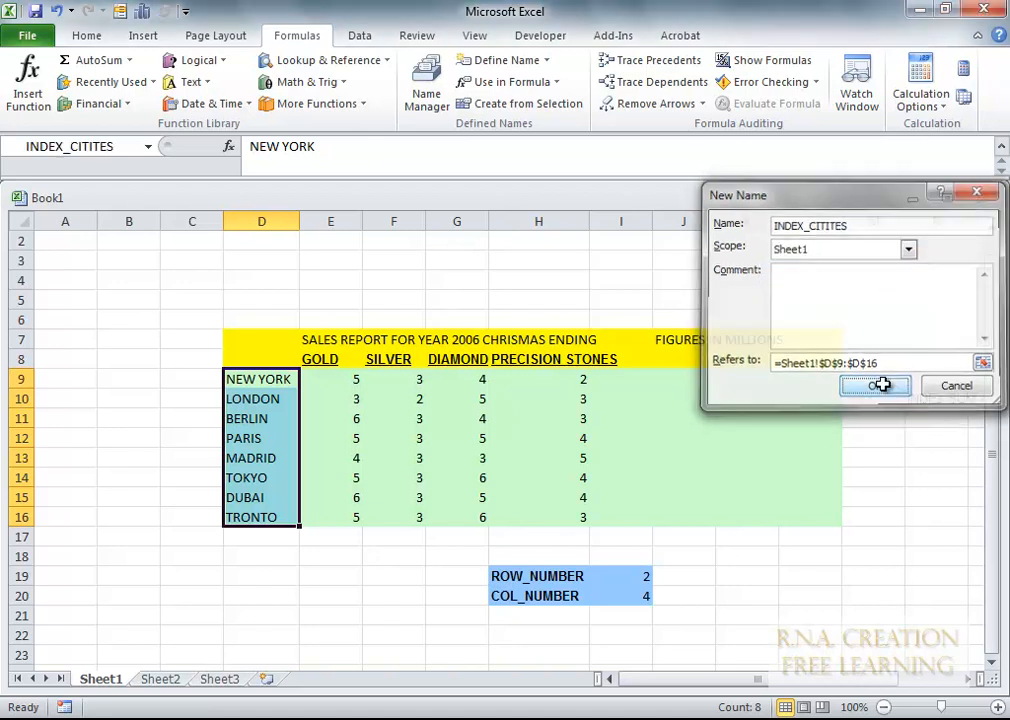
# Step: Set the Sheet1 tab colour to red
pyautogui.rightClick(93, 683)
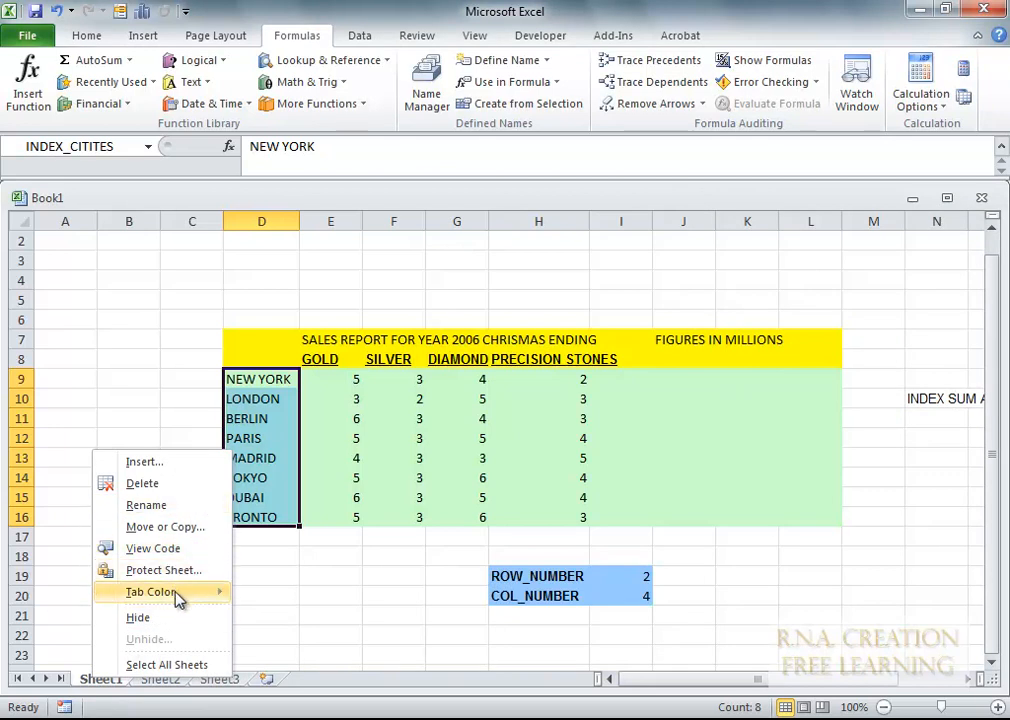
pyautogui.moveTo(180, 594)
pyautogui.click(274, 655)
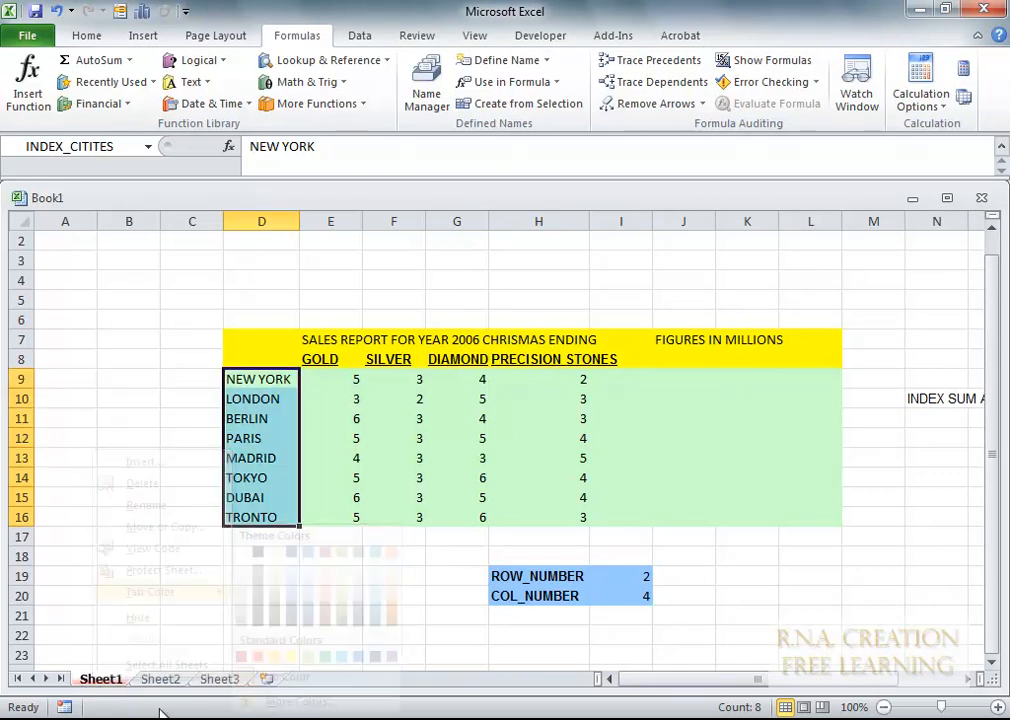
# Step: Change the Sheet1 tab colour to the standard blue
pyautogui.rightClick(105, 681)
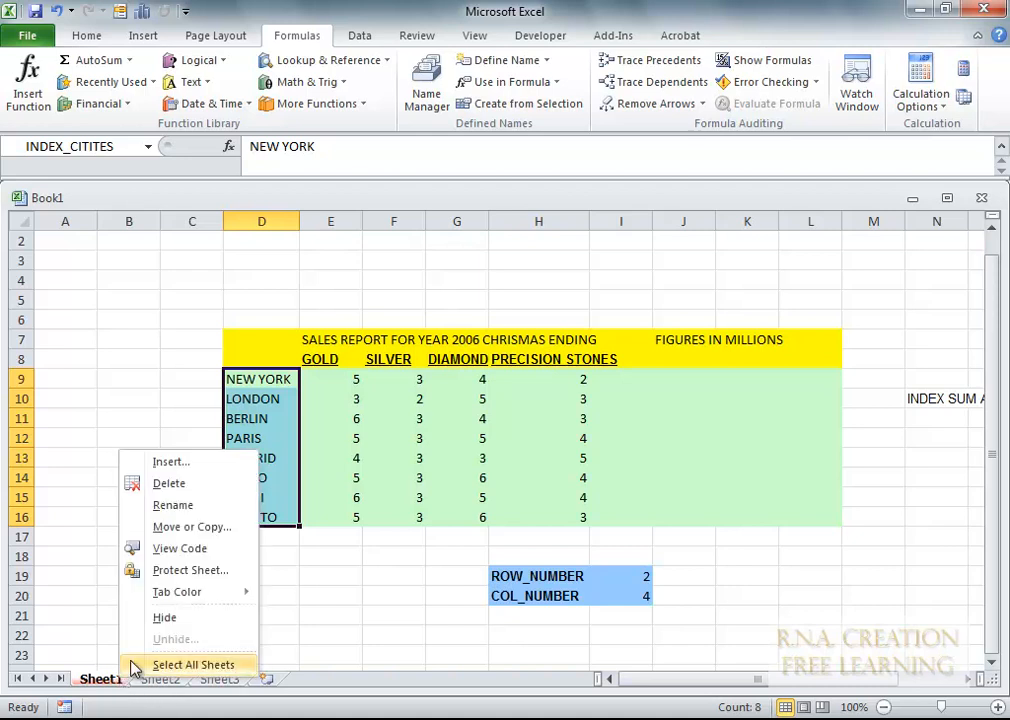
pyautogui.moveTo(212, 591)
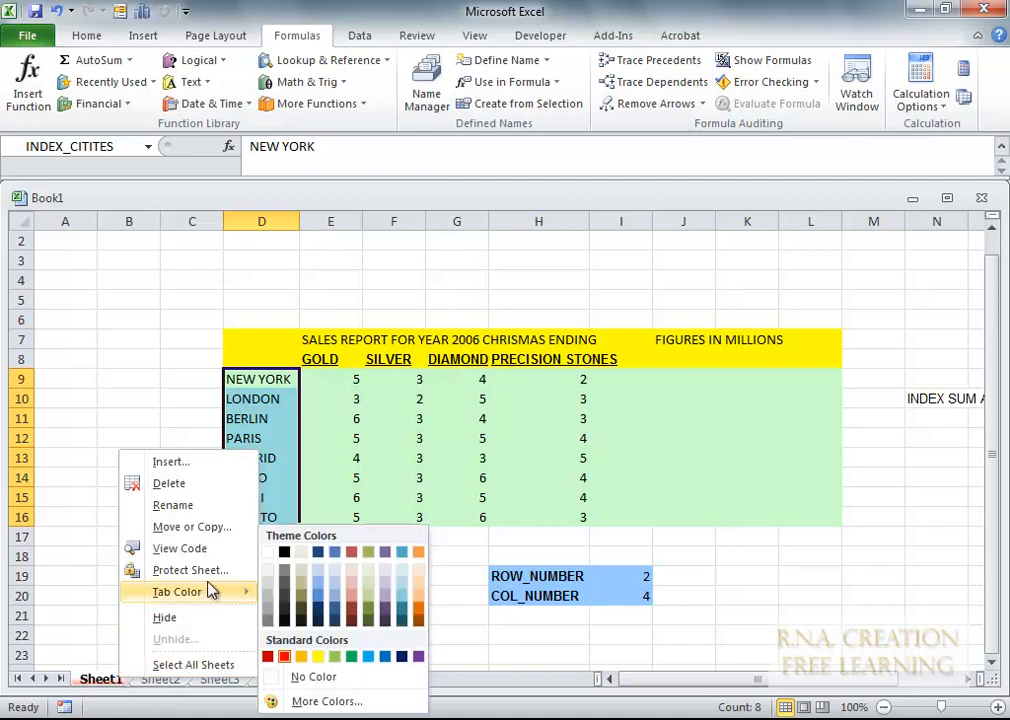
pyautogui.click(385, 657)
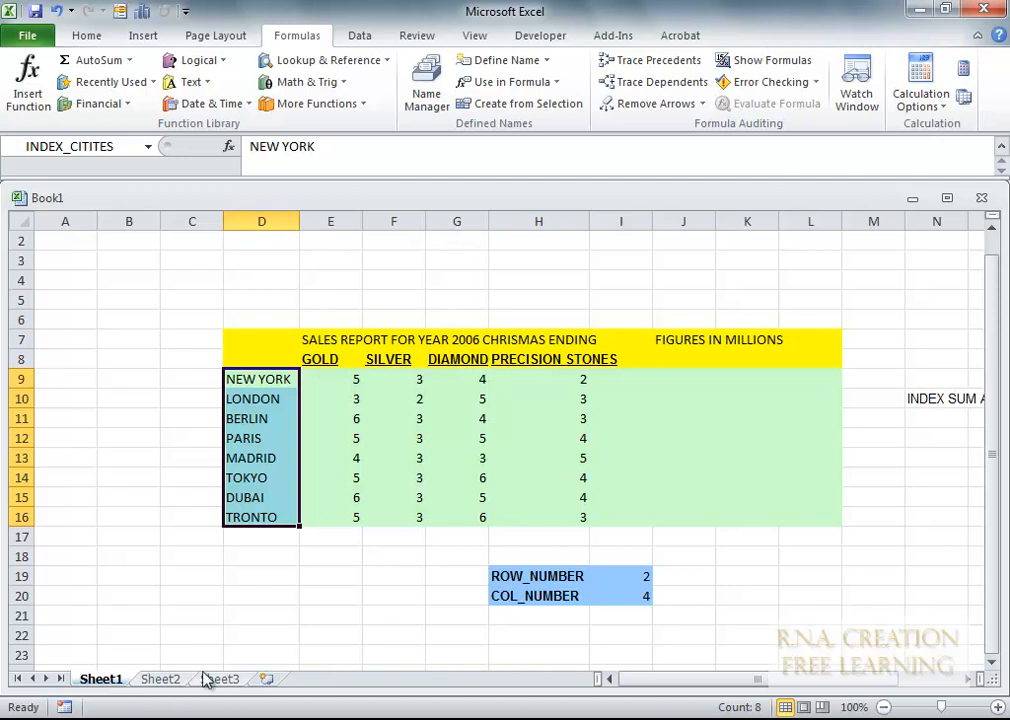
# Step: Rename Sheet1 as INDEX AVG SUM
pyautogui.doubleClick(104, 679)
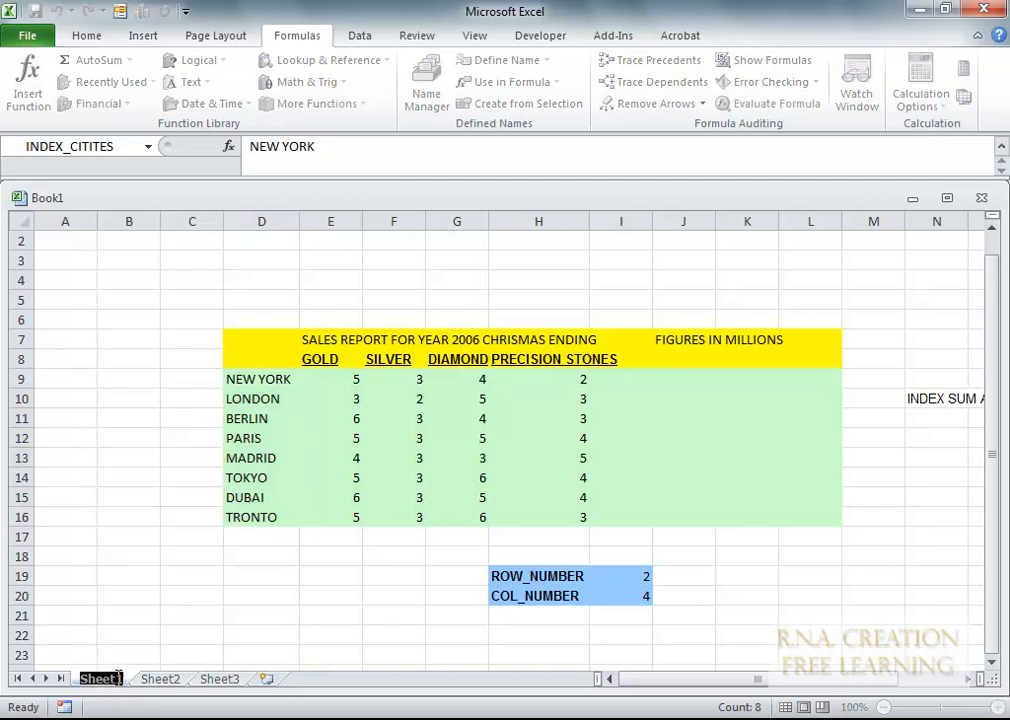
pyautogui.write('INDE')
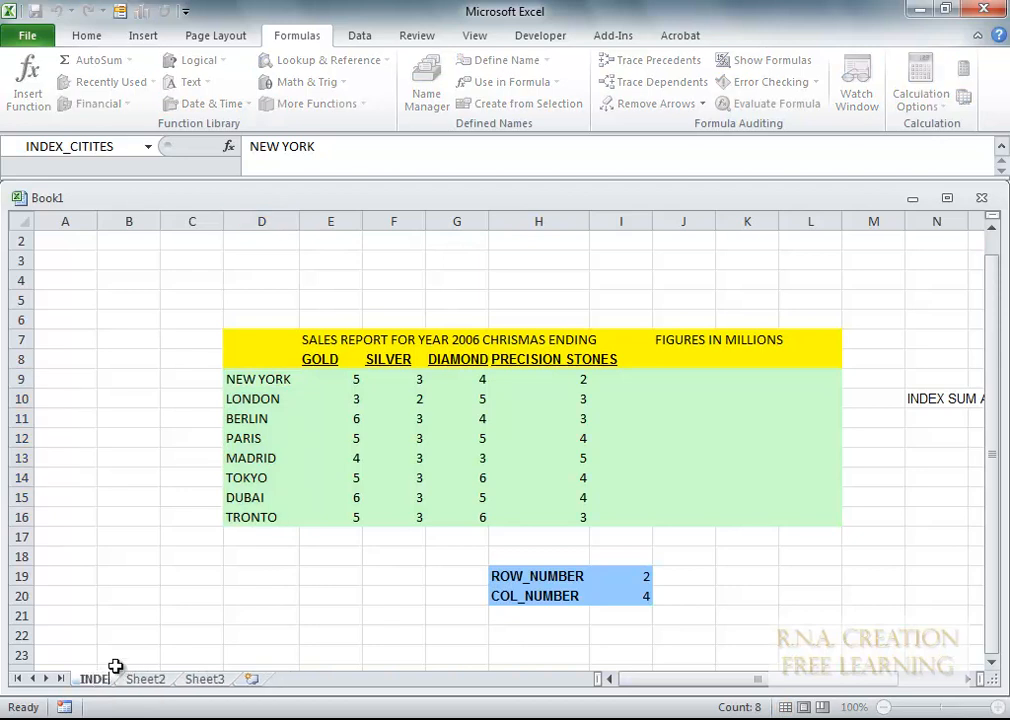
pyautogui.write('X AVG SUM')
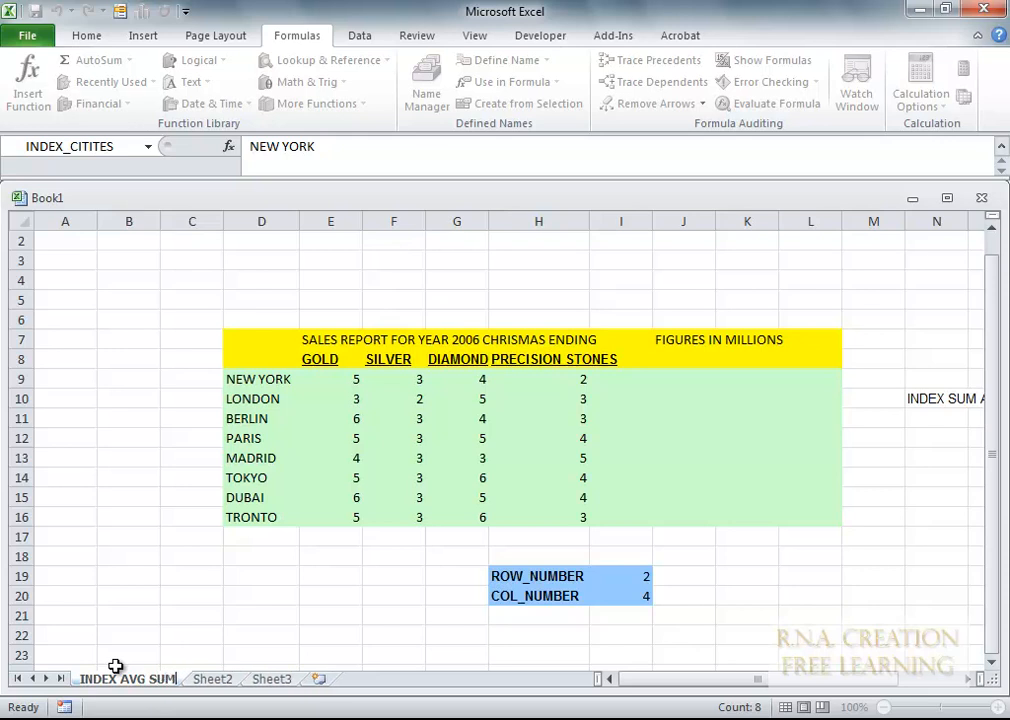
pyautogui.press('Return')
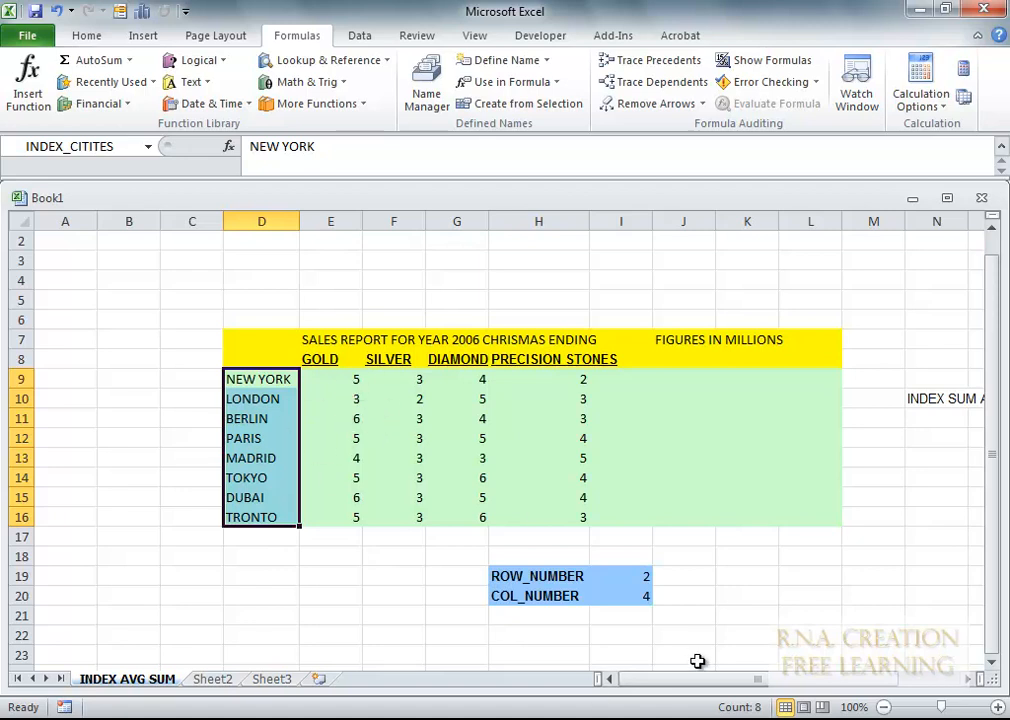
# Step: Define the name INDEX_SALES for the sales figures in E9:H16, with its scope limited to the INDEX AVG SUM sheet
pyautogui.moveTo(698, 688); pyautogui.dragTo(726, 681)
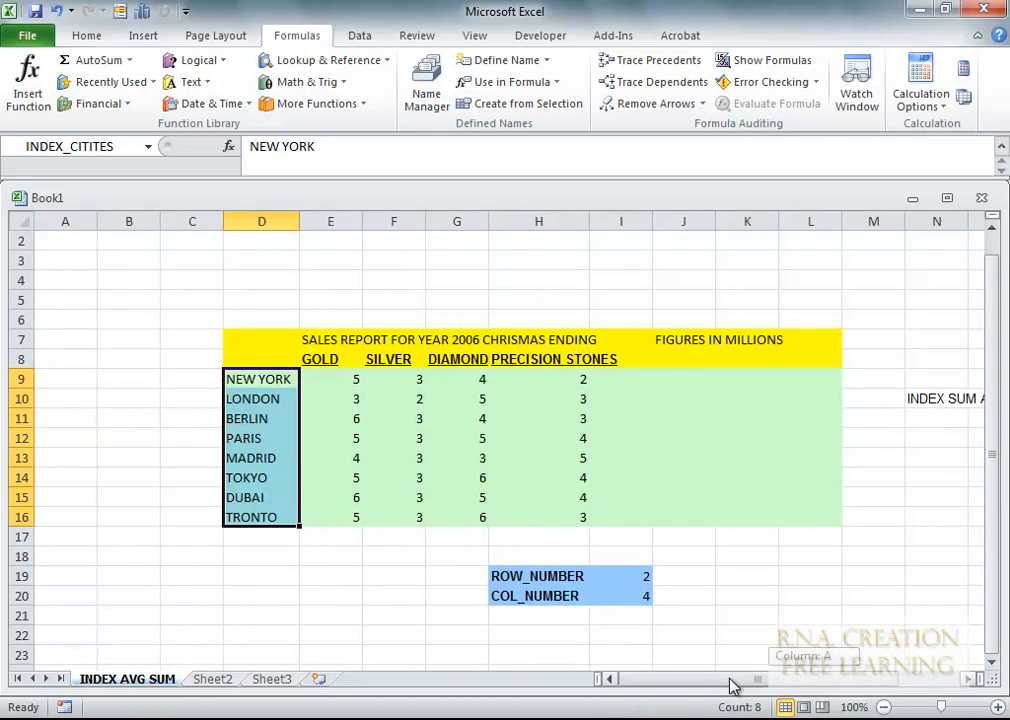
pyautogui.moveTo(332, 377); pyautogui.dragTo(558, 519)
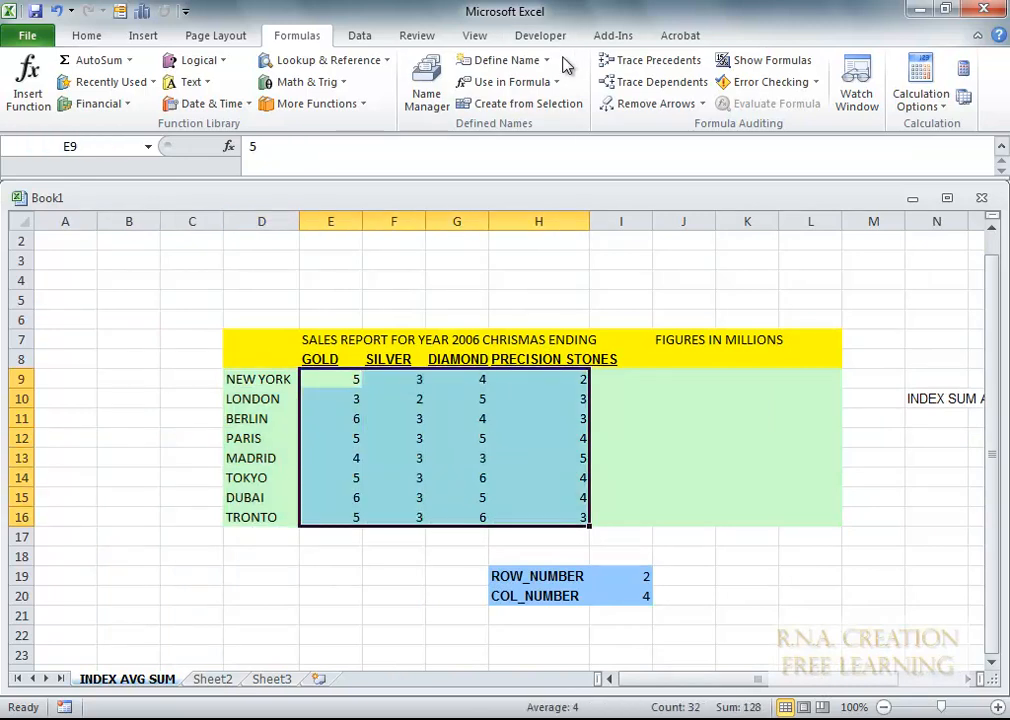
pyautogui.click(549, 63)
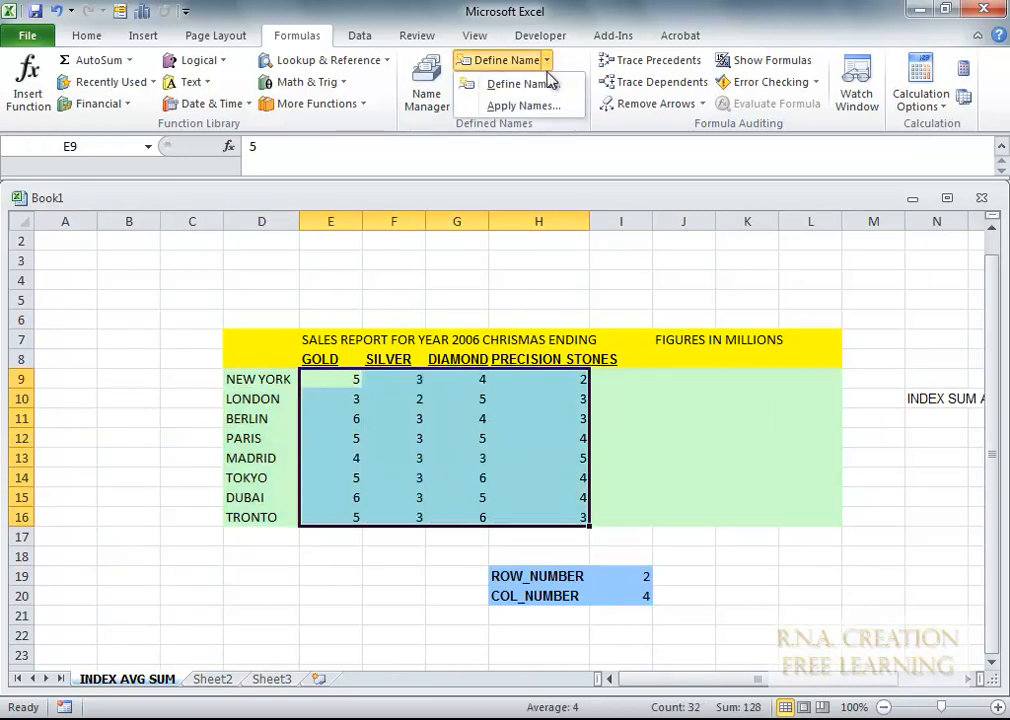
pyautogui.click(540, 88)
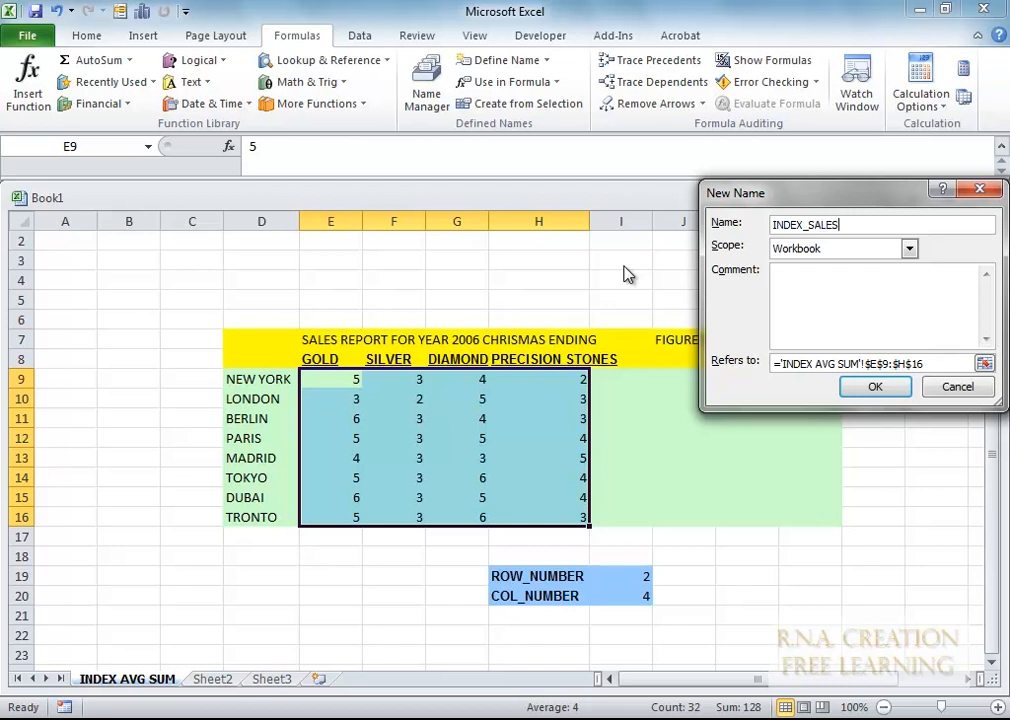
pyautogui.click(909, 248)
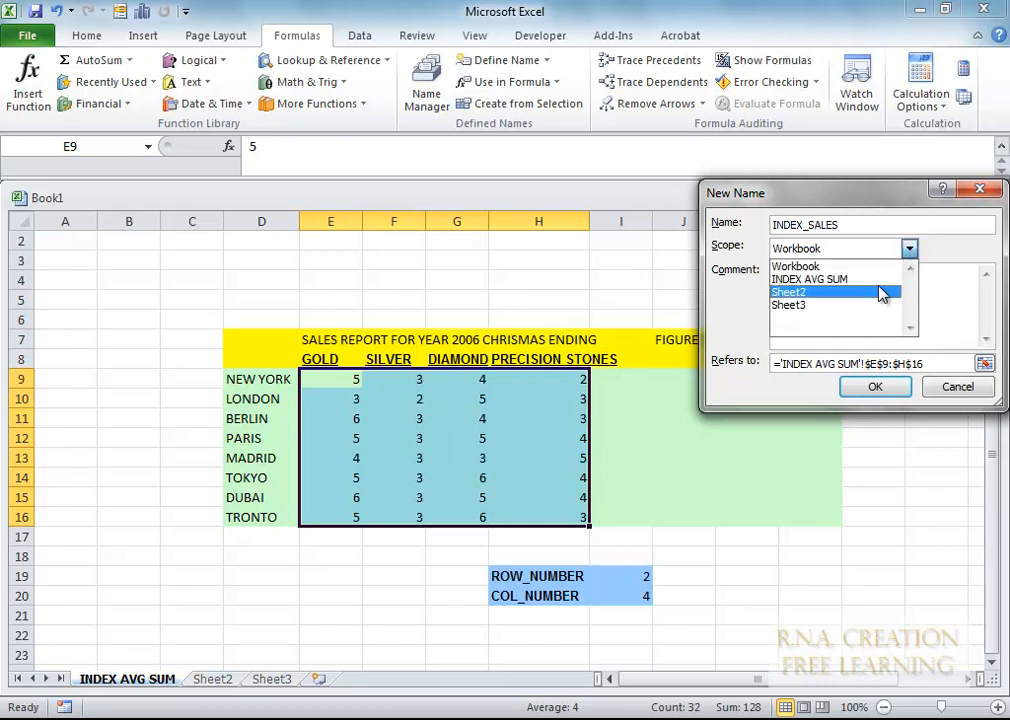
pyautogui.click(881, 293)
pyautogui.click(909, 248)
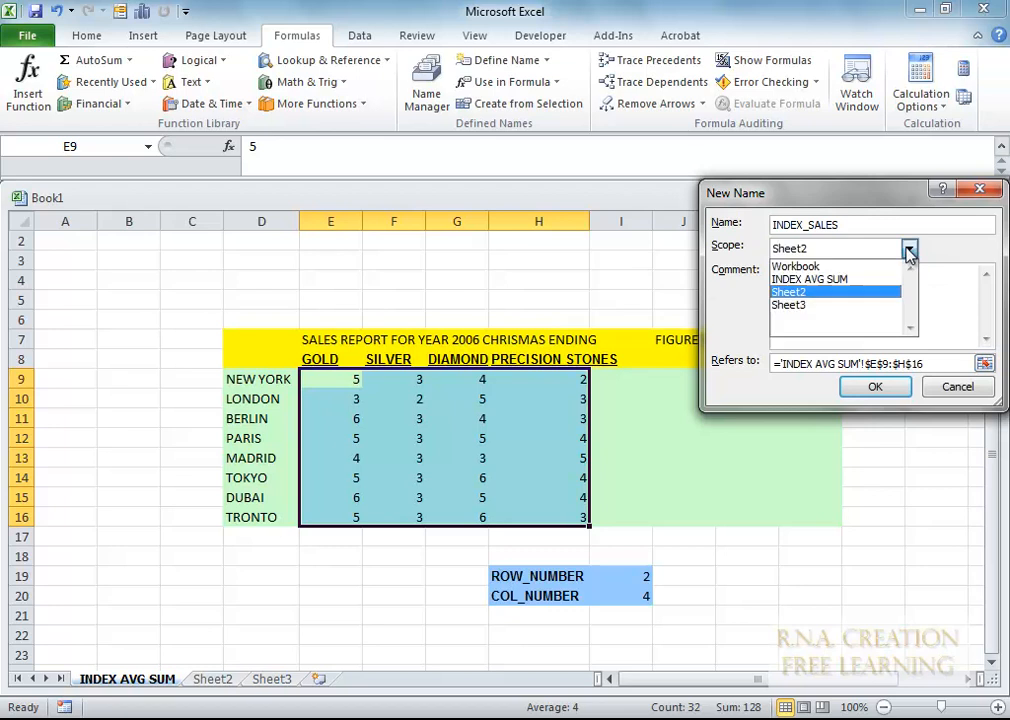
pyautogui.click(855, 280)
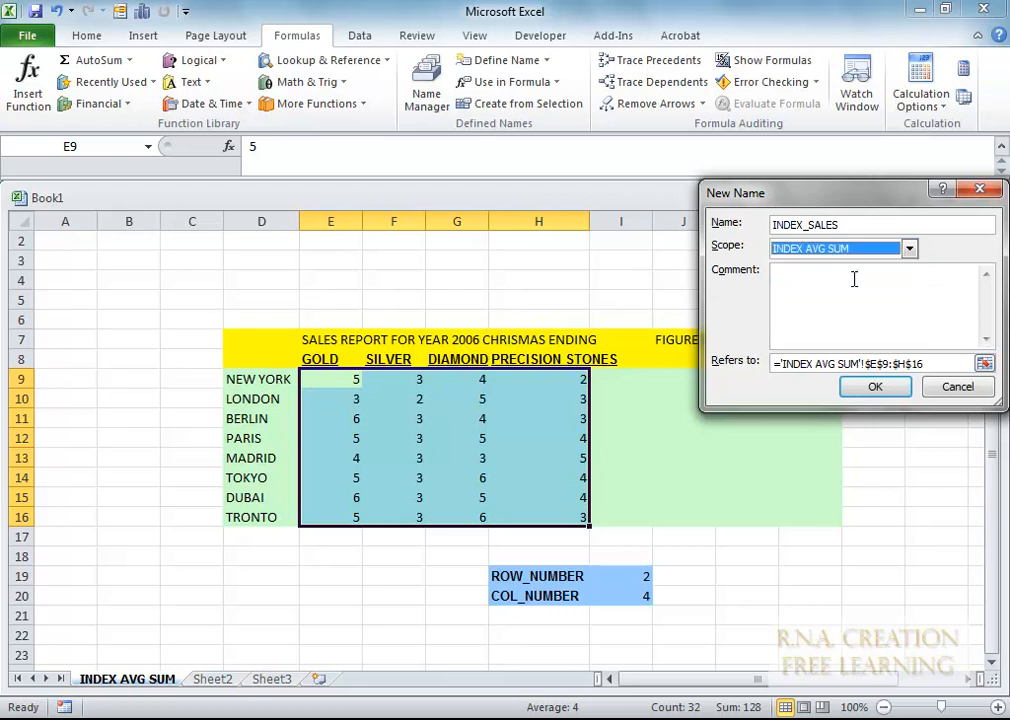
pyautogui.click(872, 386)
pyautogui.click(268, 381)
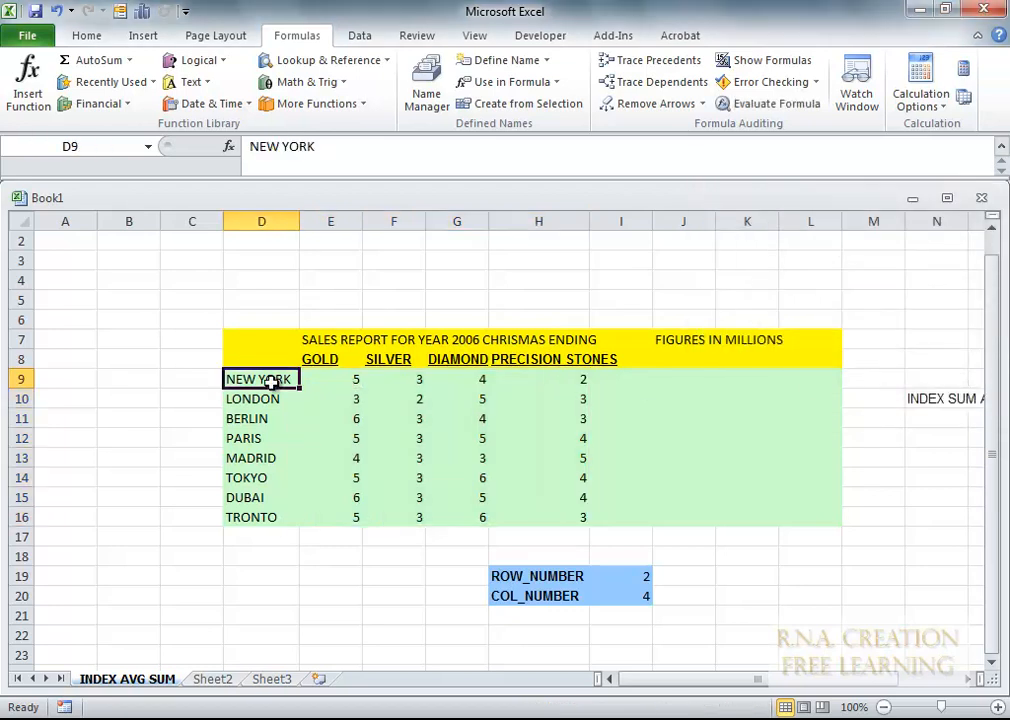
pyautogui.click(544, 61)
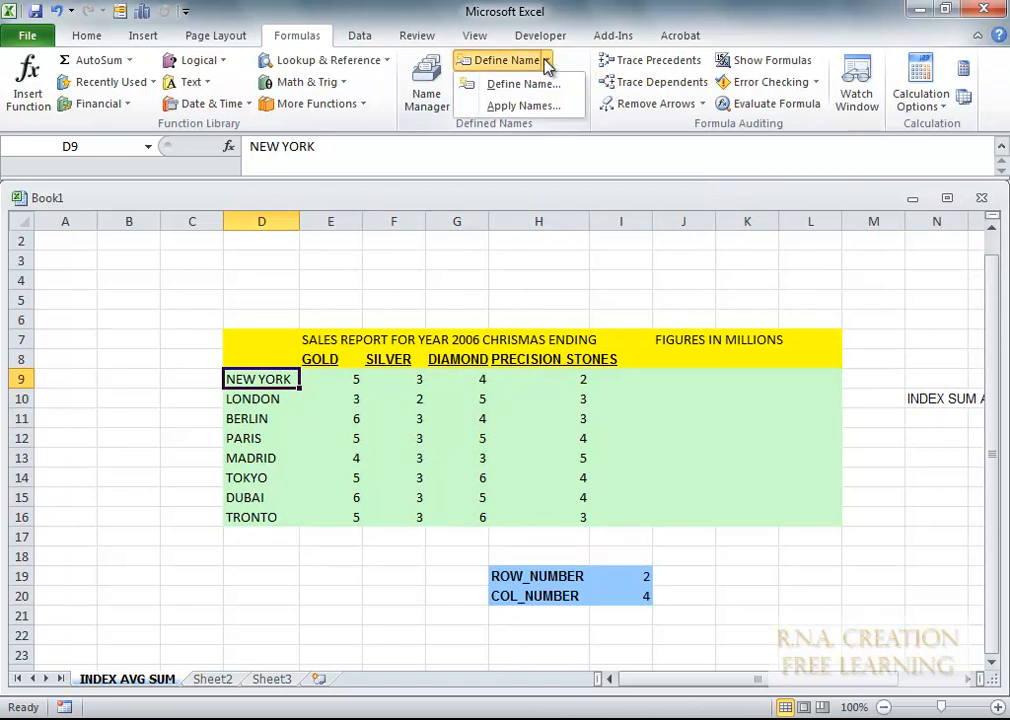
pyautogui.click(523, 84)
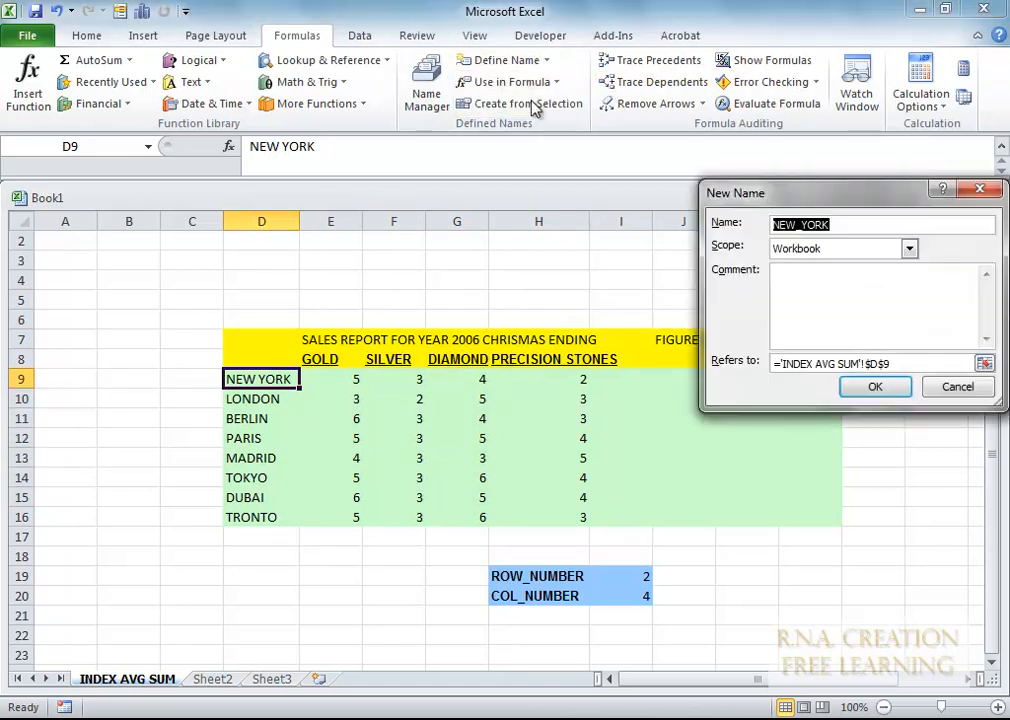
pyautogui.moveTo(845, 196); pyautogui.dragTo(623, 176)
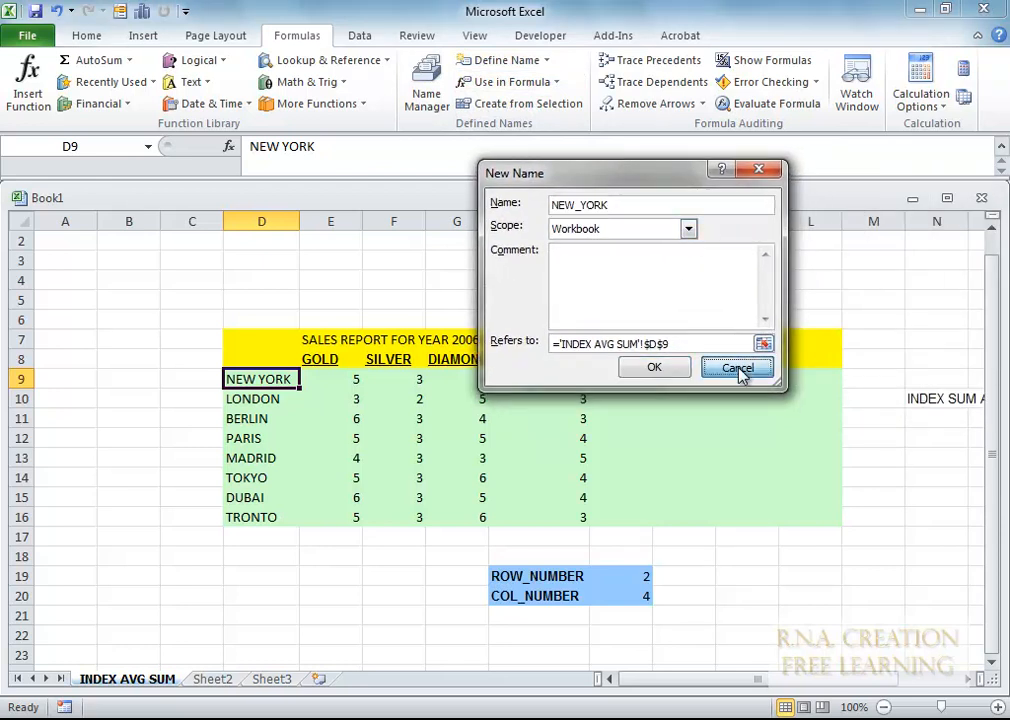
pyautogui.click(737, 367)
# Step: Review the workbook's defined names and inspect the definition of the sheet-scoped INDEX_CITITES without changing it
pyautogui.click(426, 95)
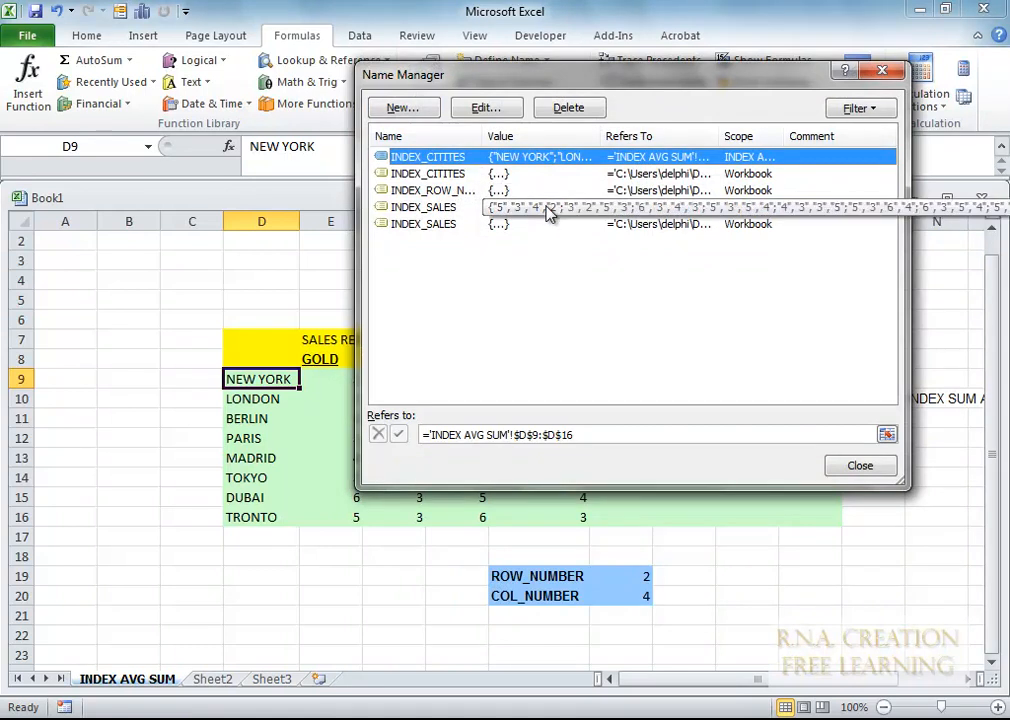
pyautogui.click(514, 107)
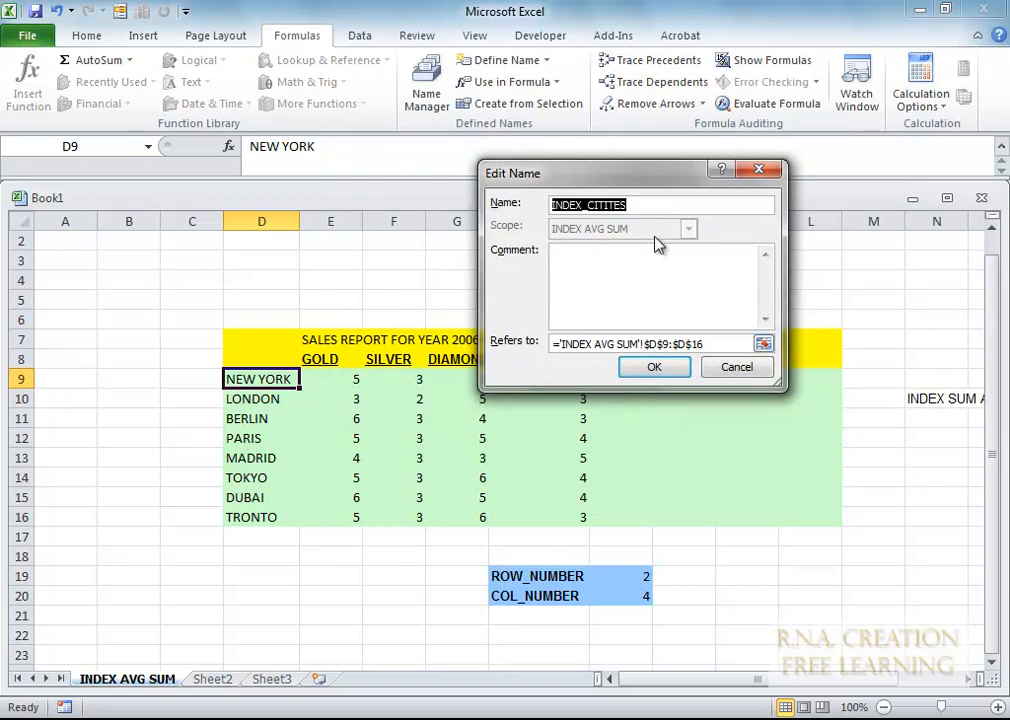
pyautogui.click(737, 368)
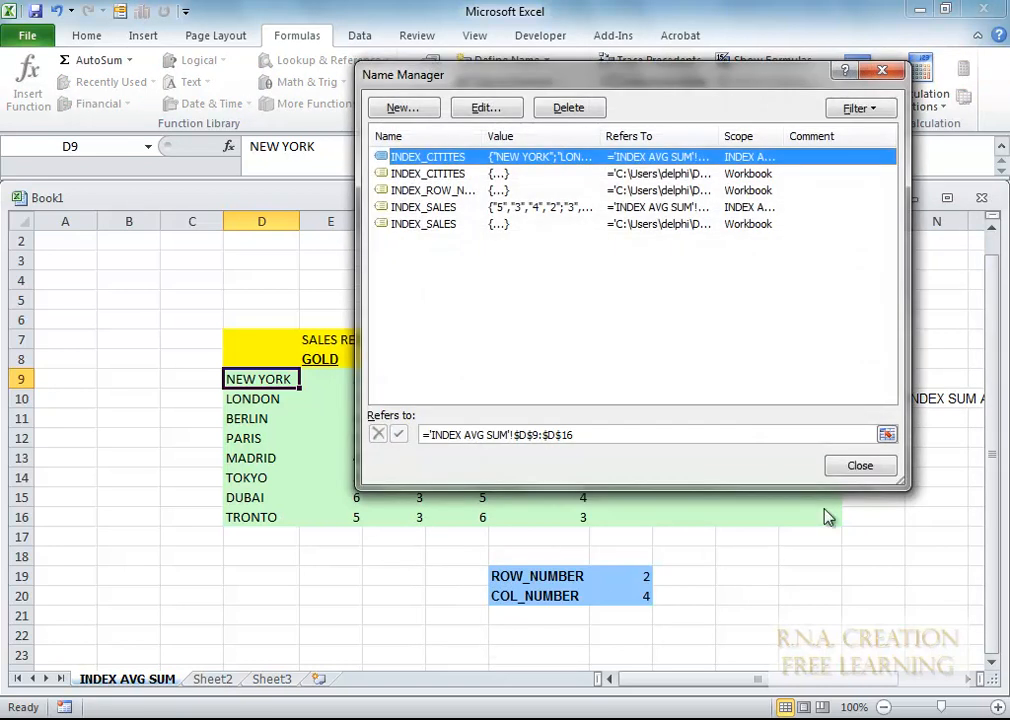
# Step: Define the name INDEX_ROW_NUMBER for cell I19, with its scope limited to the INDEX AVG SUM sheet
pyautogui.click(862, 470)
pyautogui.moveTo(820, 681); pyautogui.dragTo(866, 688)
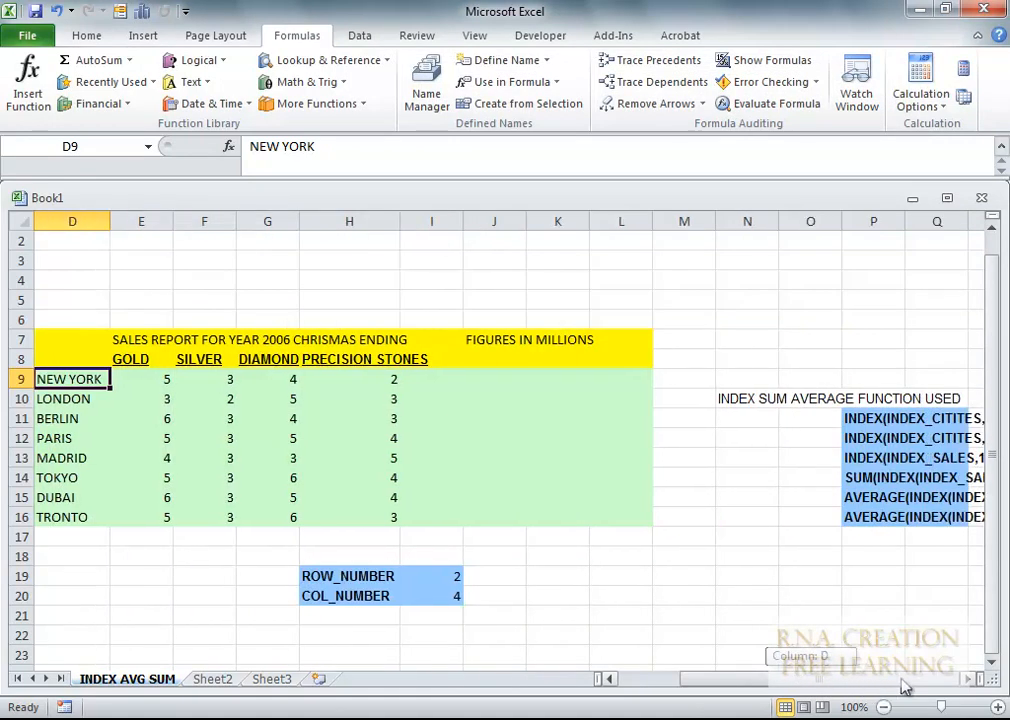
pyautogui.click(970, 679)
pyautogui.click(970, 679)
pyautogui.click(970, 679)
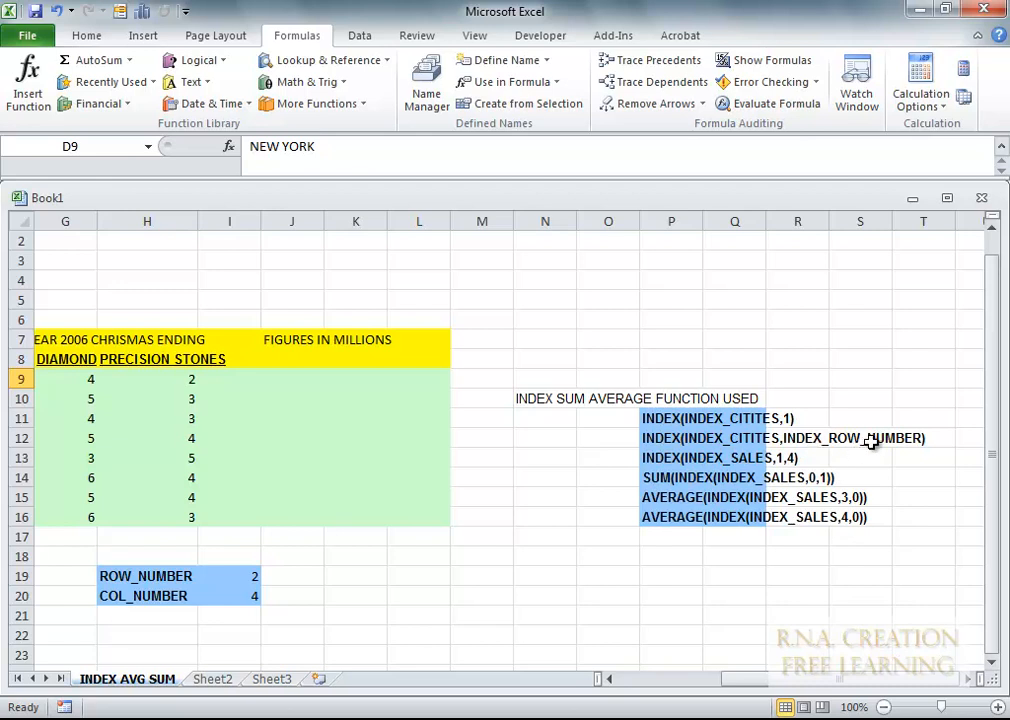
pyautogui.click(237, 576)
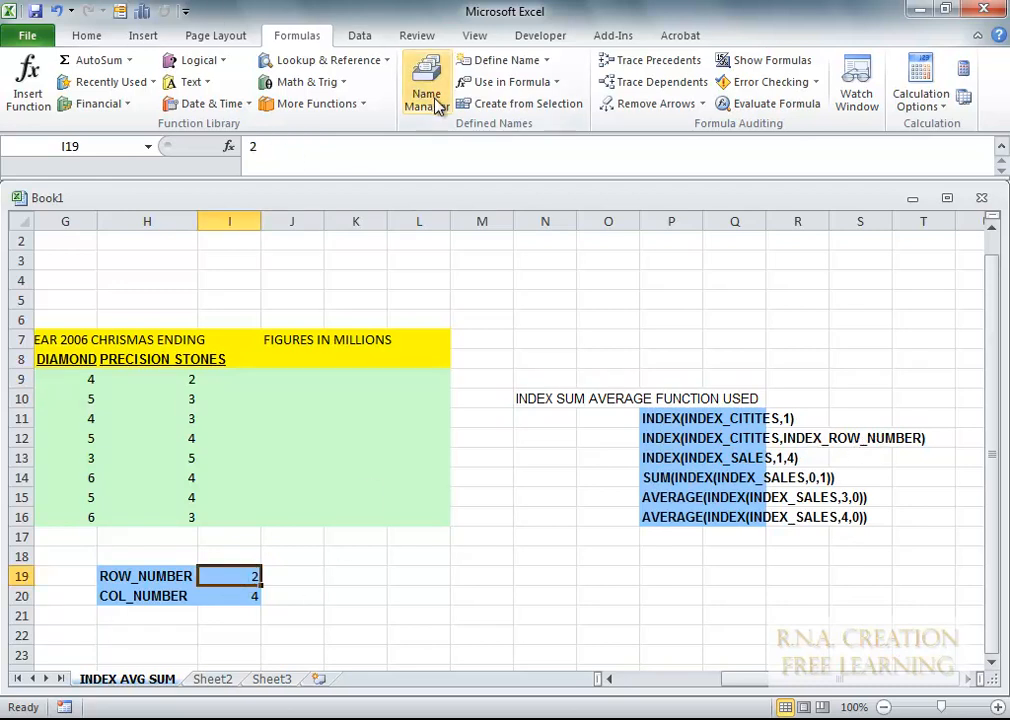
pyautogui.click(538, 68)
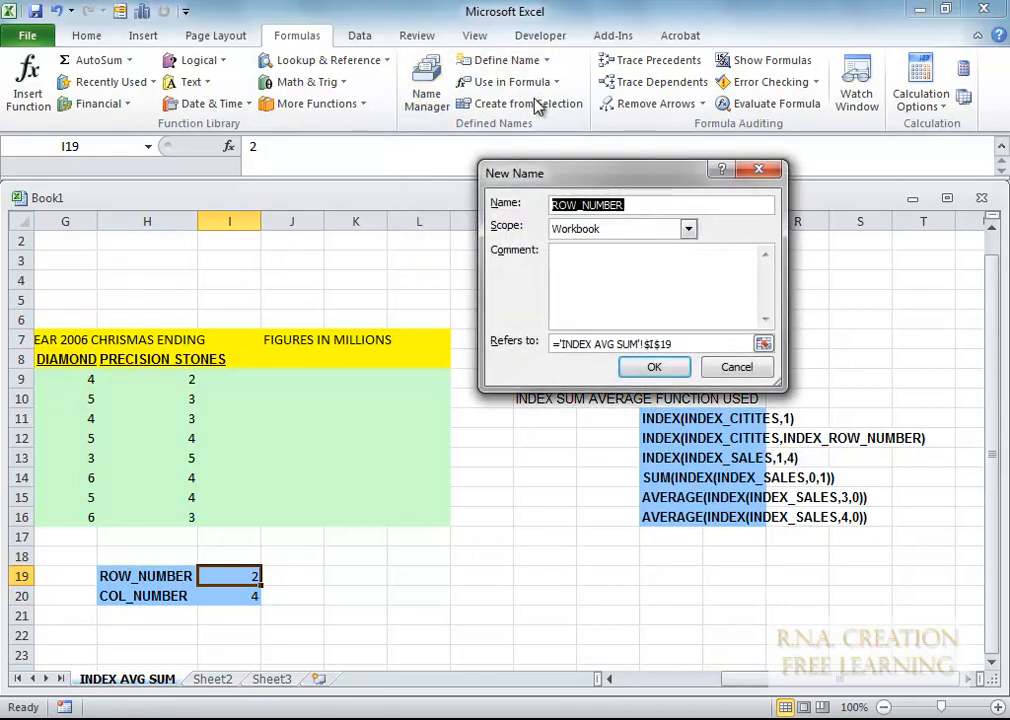
pyautogui.write('INDEX_')
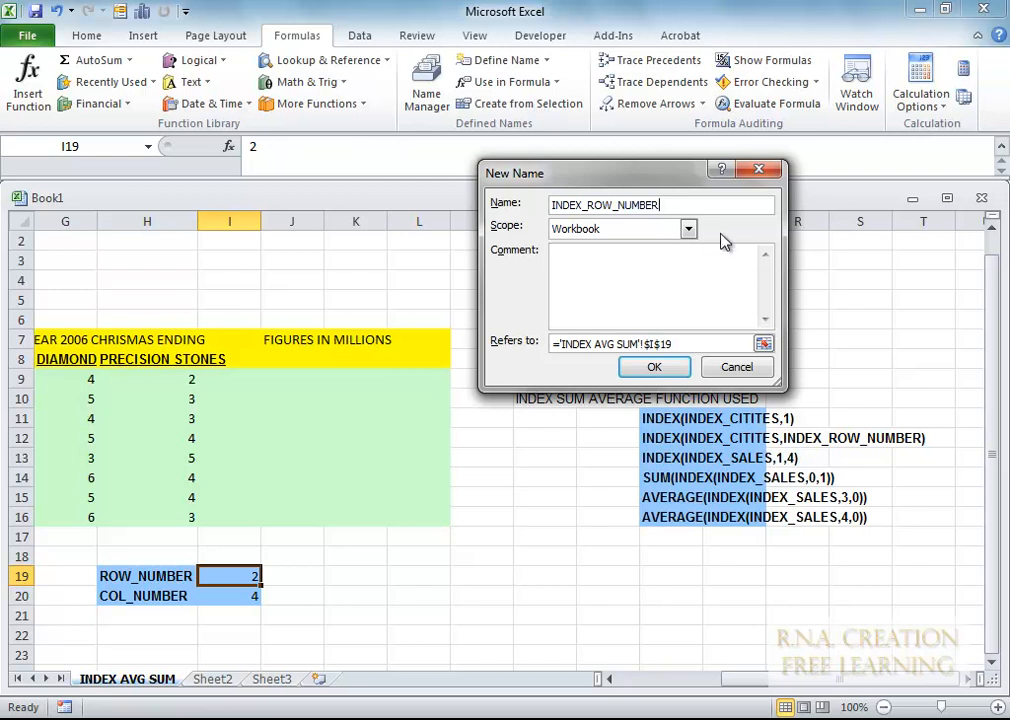
pyautogui.click(690, 230)
pyautogui.click(659, 260)
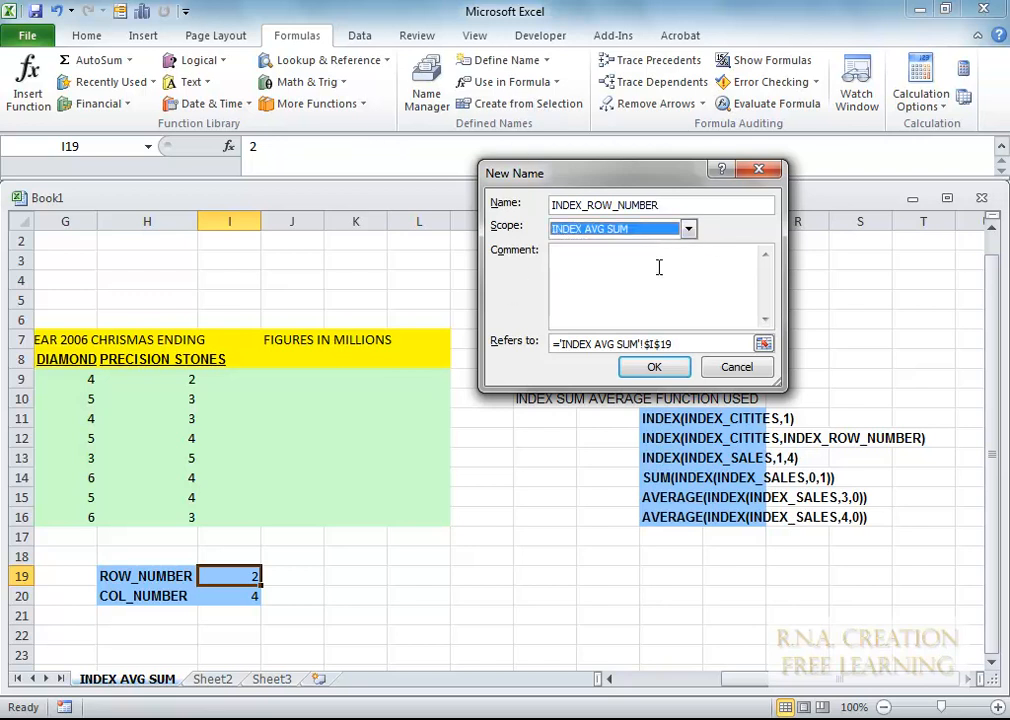
pyautogui.click(652, 365)
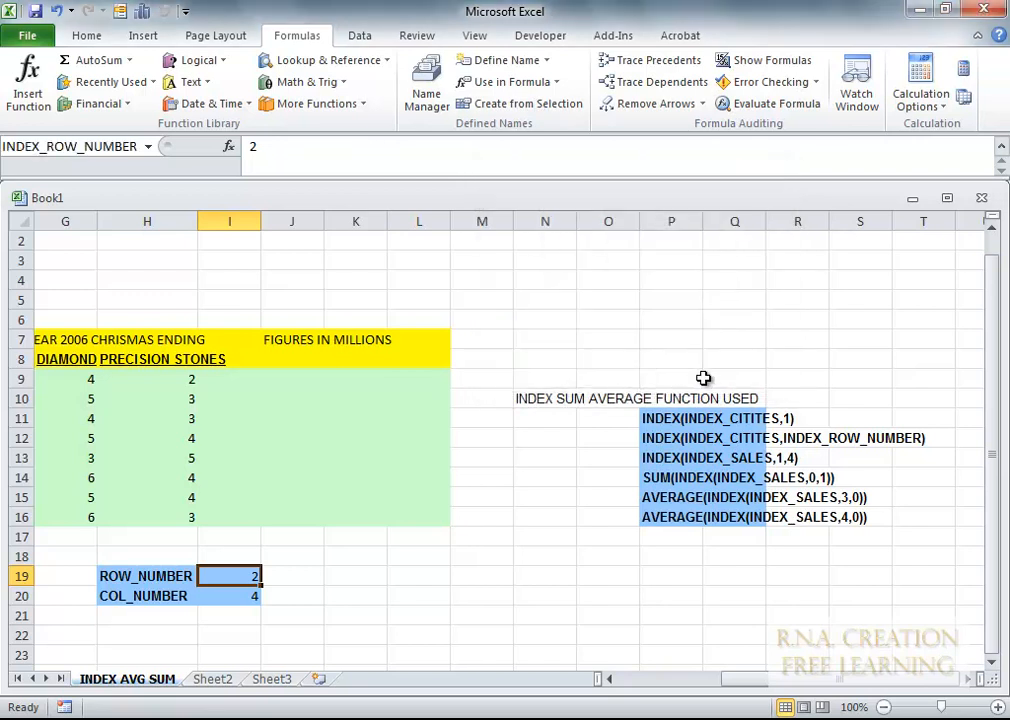
# Step: Define the name INDEX_COLUMN_NUMBER for cell I20, with its scope limited to the INDEX AVG SUM sheet
pyautogui.click(219, 596)
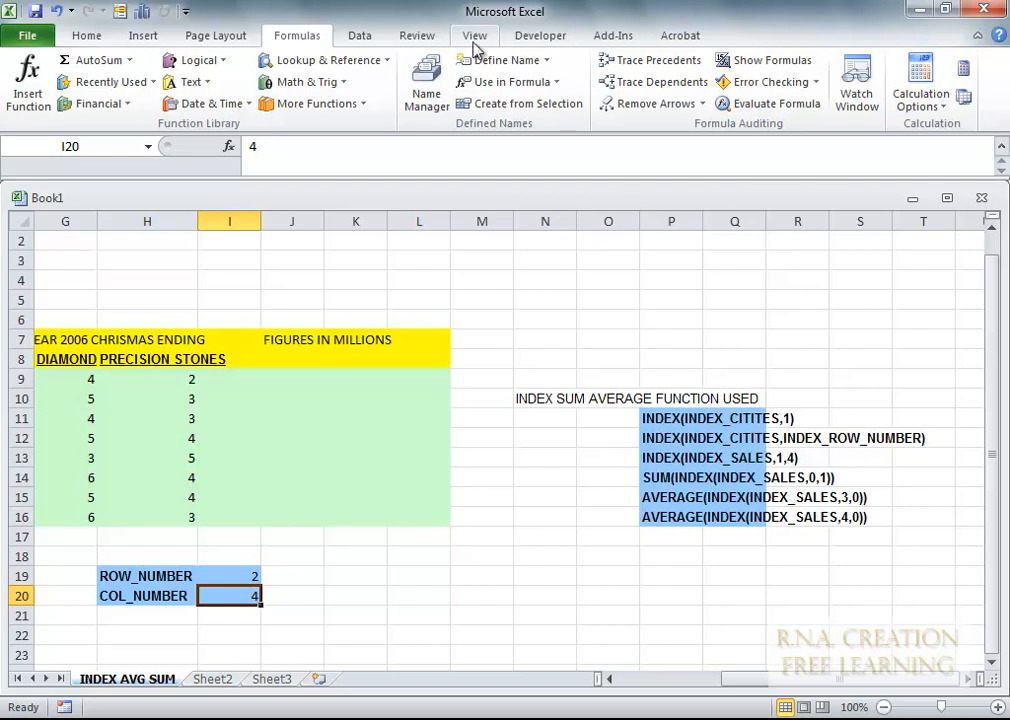
pyautogui.click(548, 61)
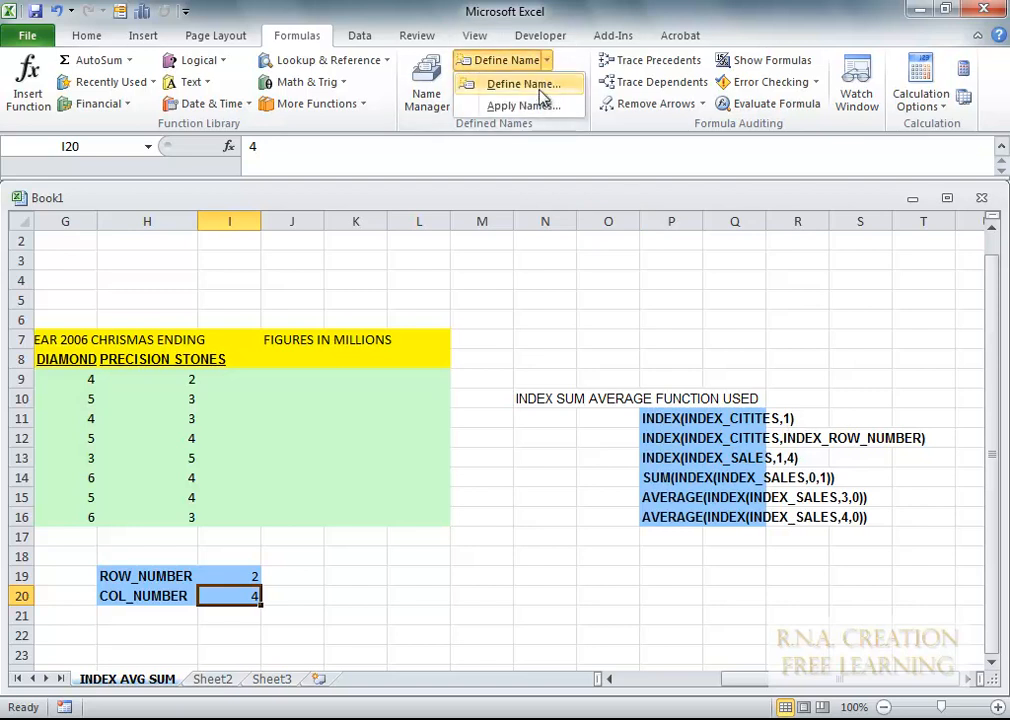
pyautogui.click(541, 89)
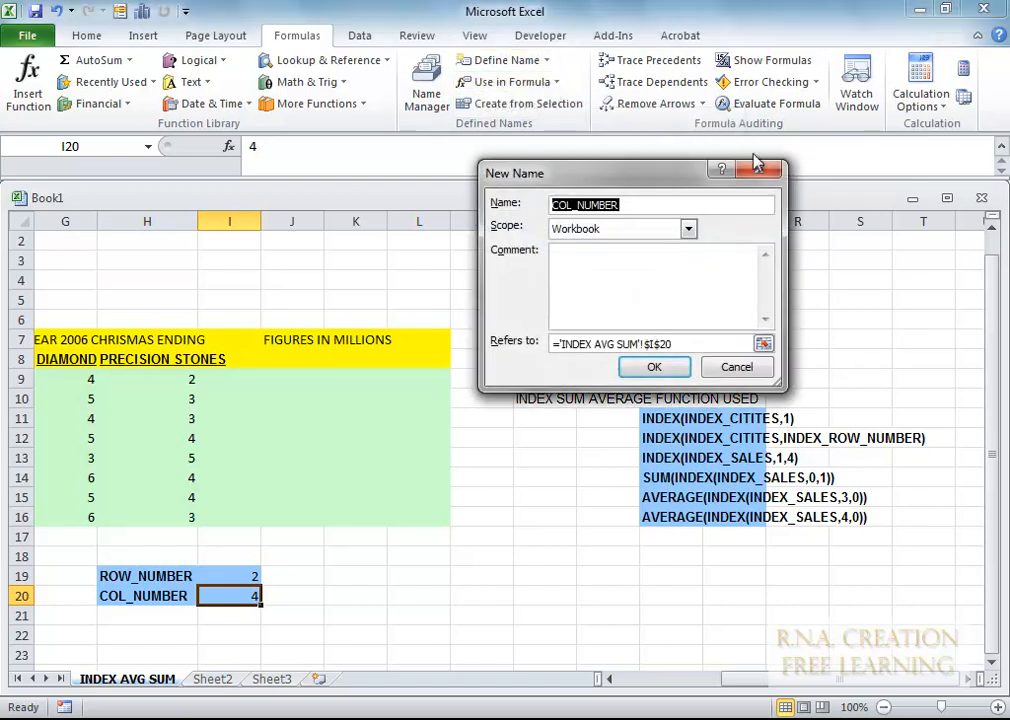
pyautogui.write('INDEX_')
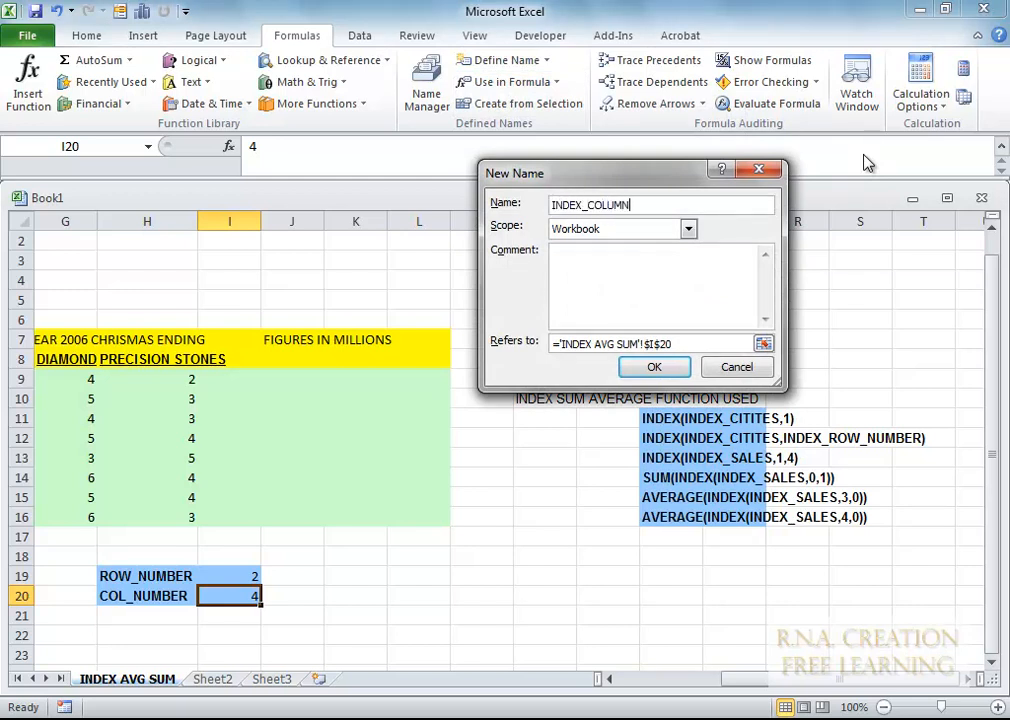
pyautogui.write('COLUMN_NUMBER')
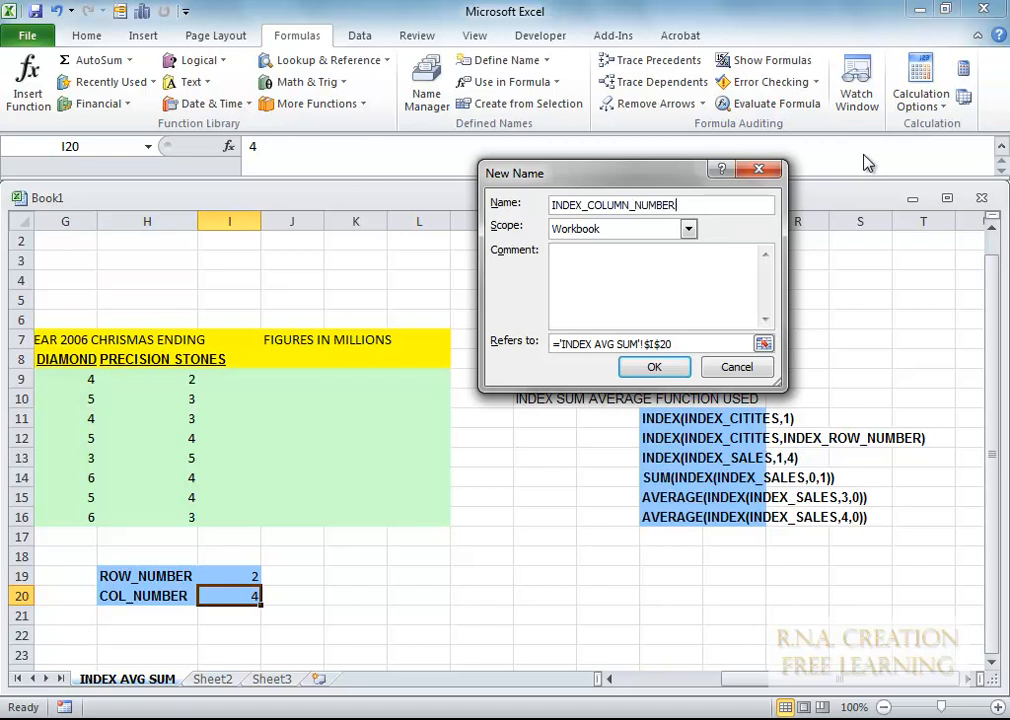
pyautogui.click(688, 229)
pyautogui.click(655, 260)
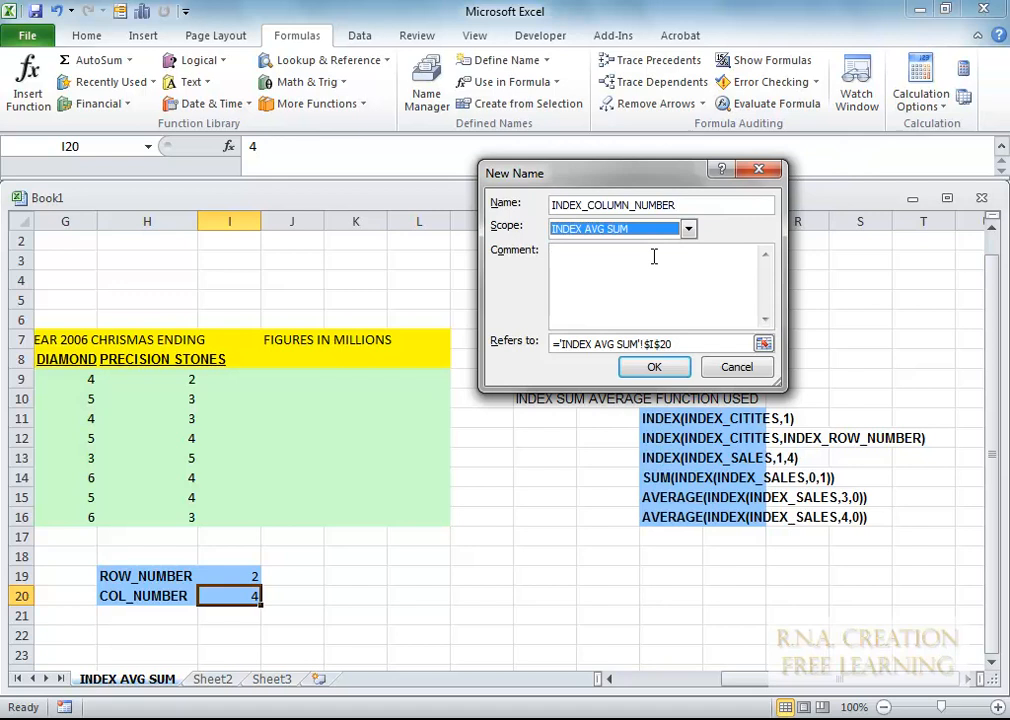
pyautogui.click(645, 369)
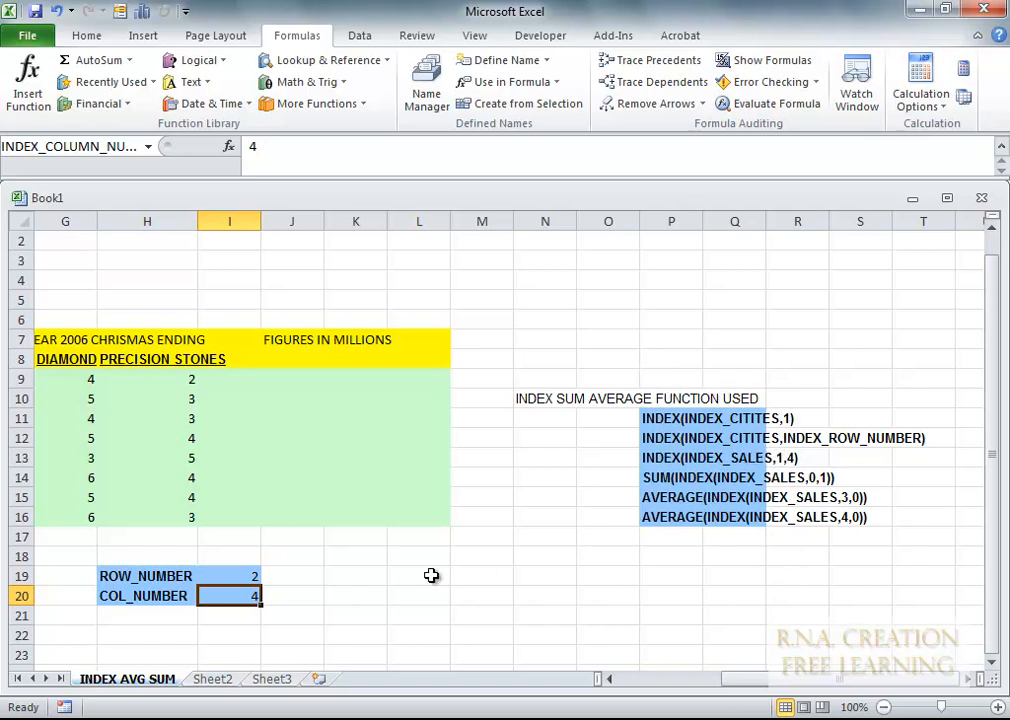
# Step: Try to copy the sample text INDEX(INDEX_CITITES,1) from P11:R11 and paste it after an equals sign in H24
pyautogui.scroll(-1, 431, 575)
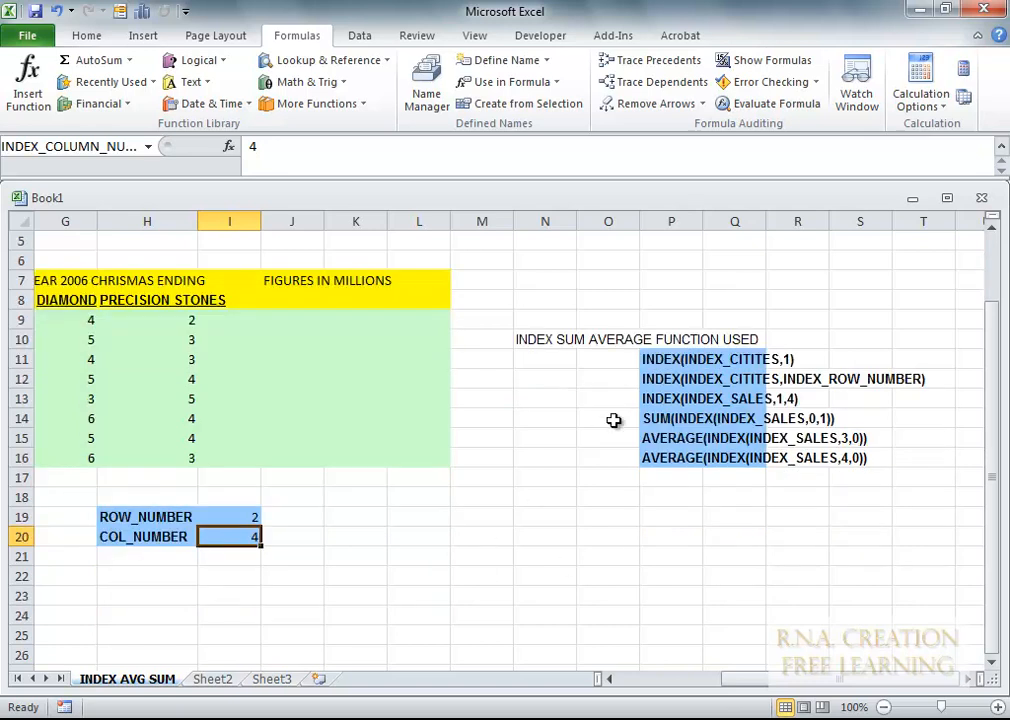
pyautogui.click(652, 359)
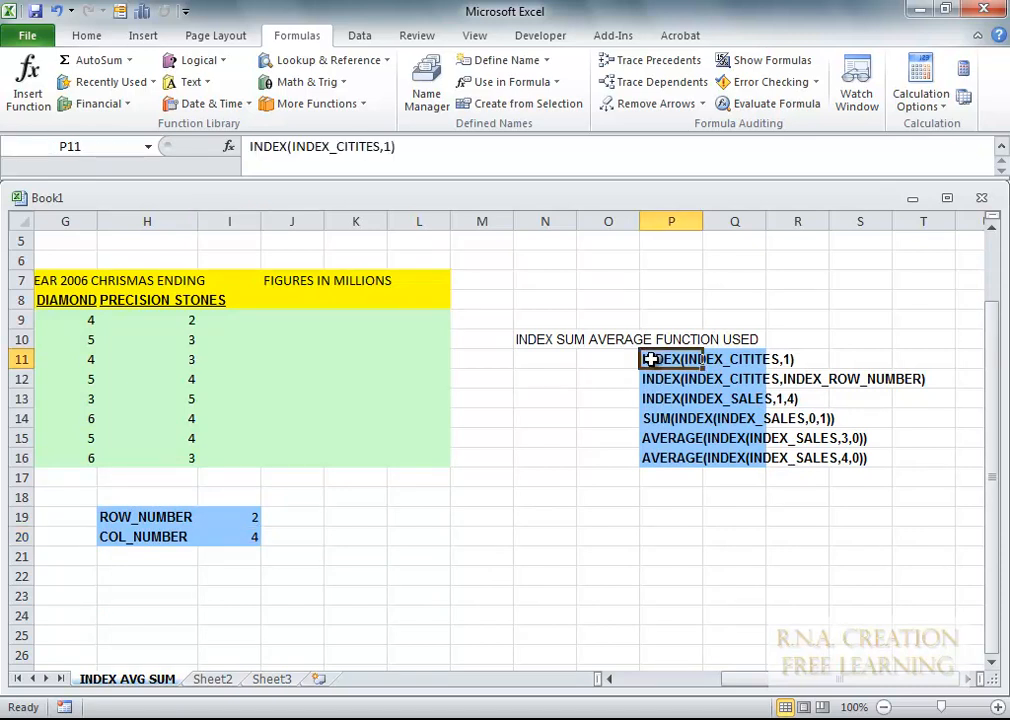
pyautogui.moveTo(652, 359); pyautogui.dragTo(784, 360)
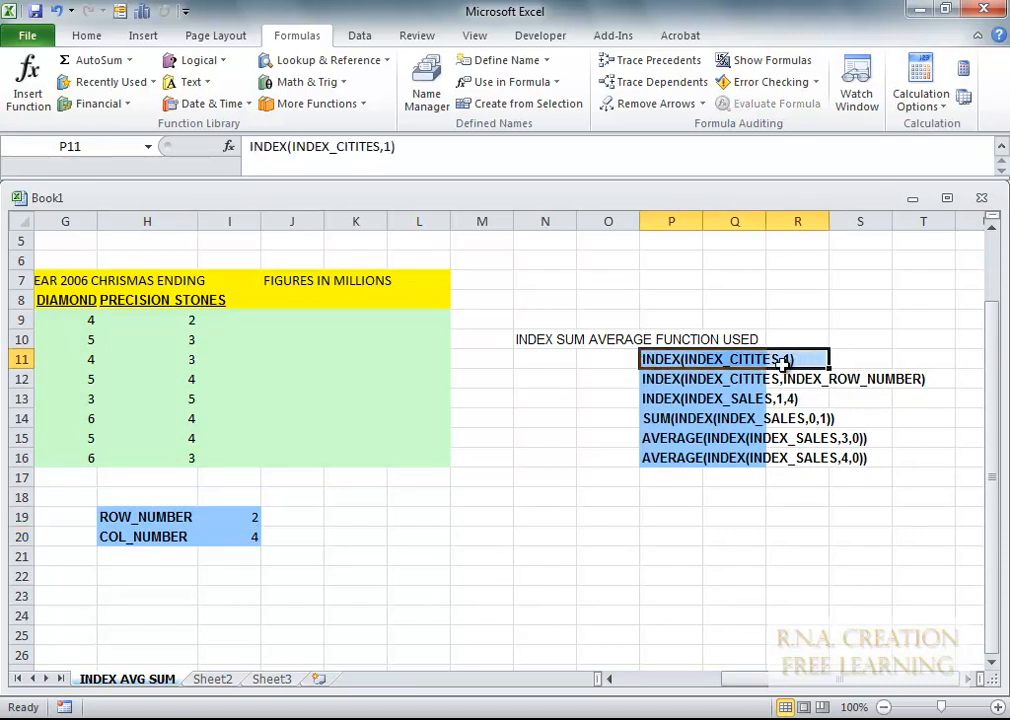
pyautogui.hotkey('ctrl', 'c')
pyautogui.moveTo(755, 681); pyautogui.dragTo(658, 682)
pyautogui.click(460, 610)
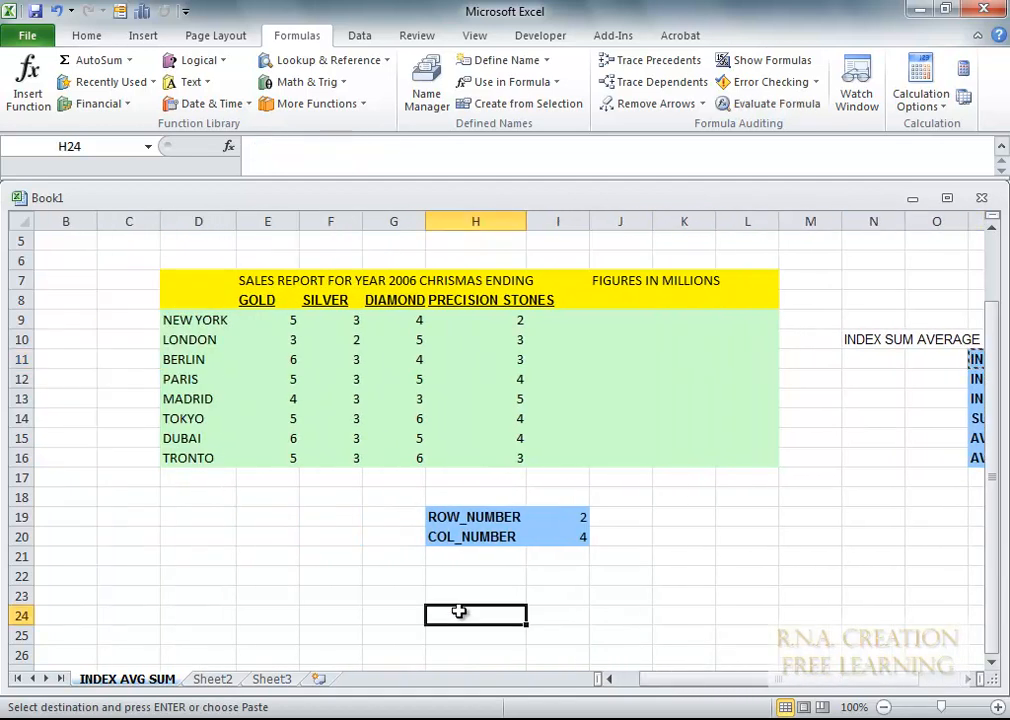
pyautogui.click(292, 152)
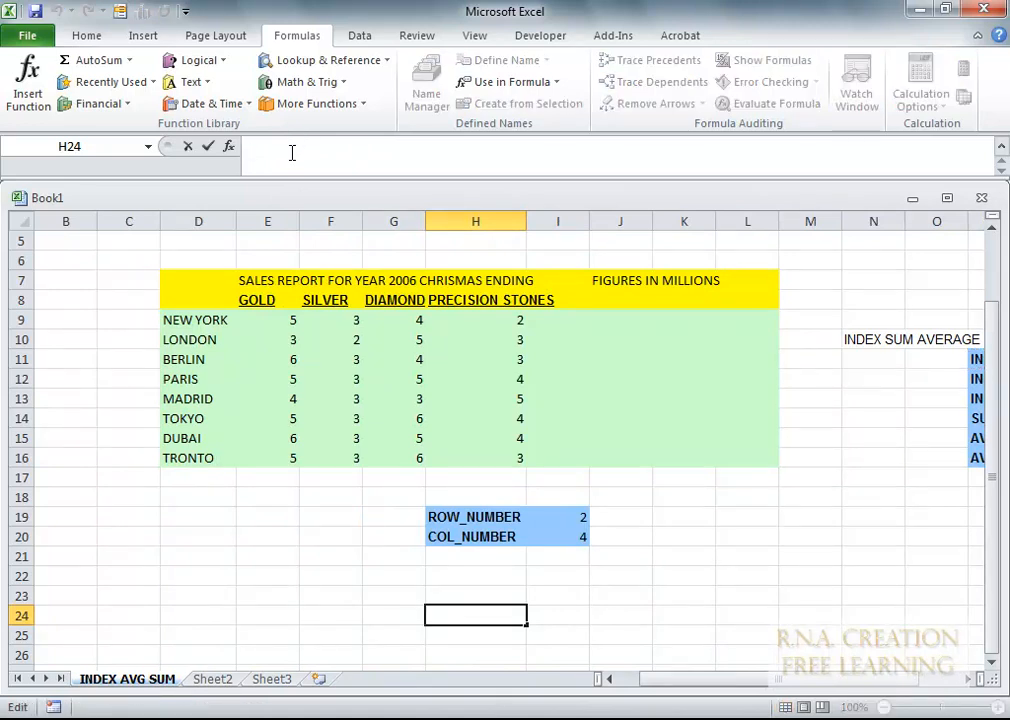
pyautogui.write('=')
pyautogui.rightClick(305, 160)
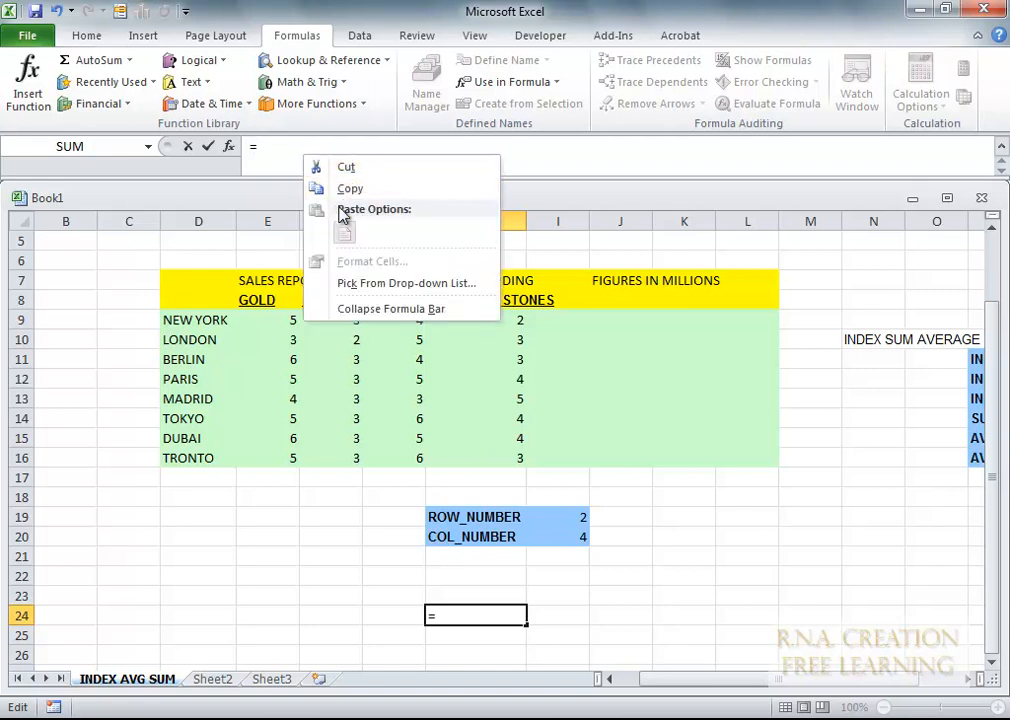
pyautogui.click(288, 145)
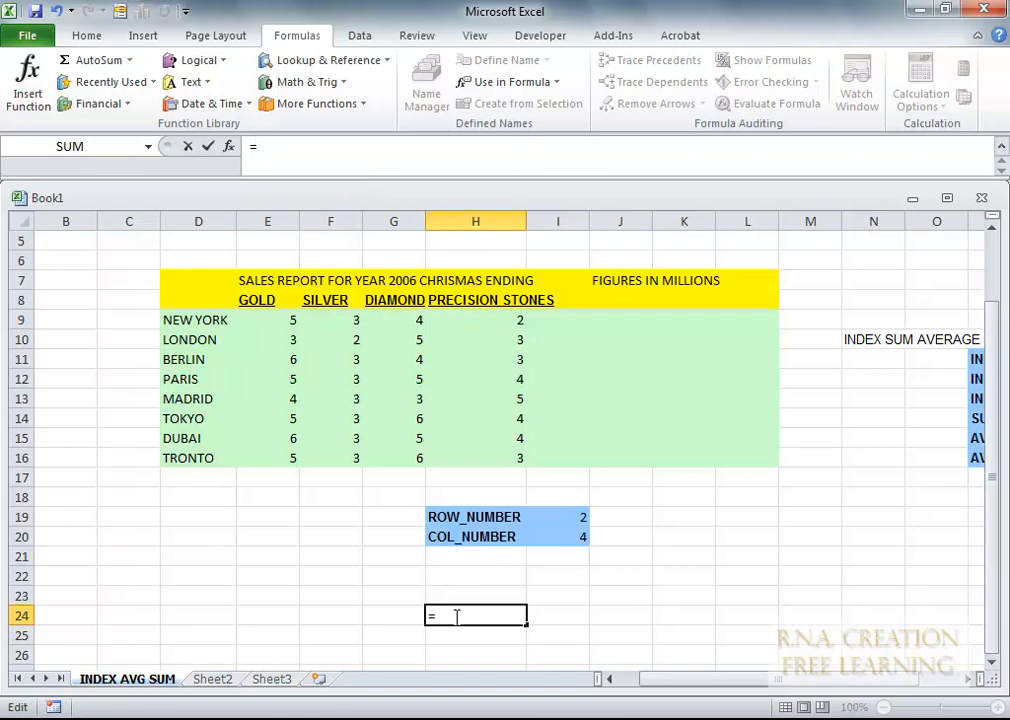
pyautogui.press('BackSpace')
pyautogui.write('=')
pyautogui.rightClick(456, 616)
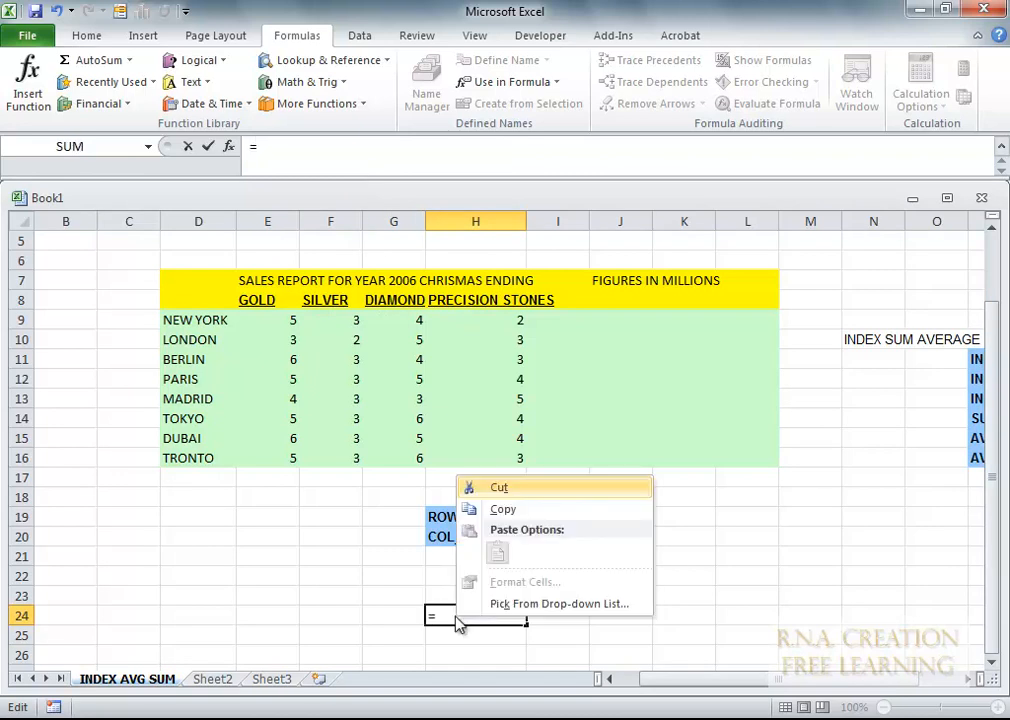
pyautogui.click(778, 679)
pyautogui.moveTo(782, 688); pyautogui.dragTo(822, 688)
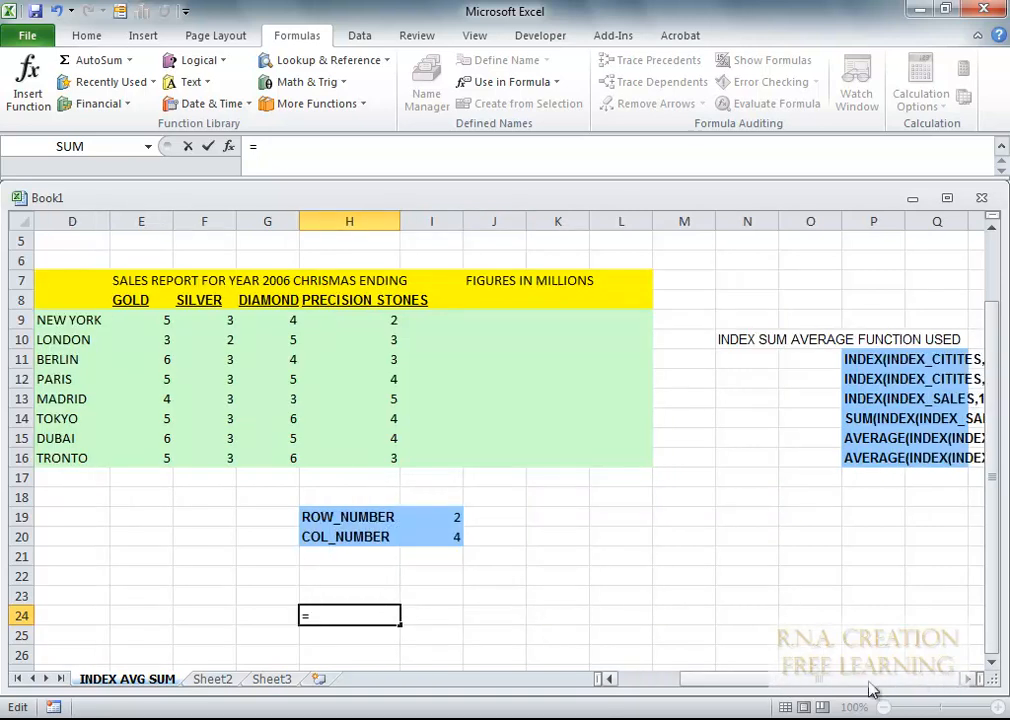
pyautogui.click(966, 680)
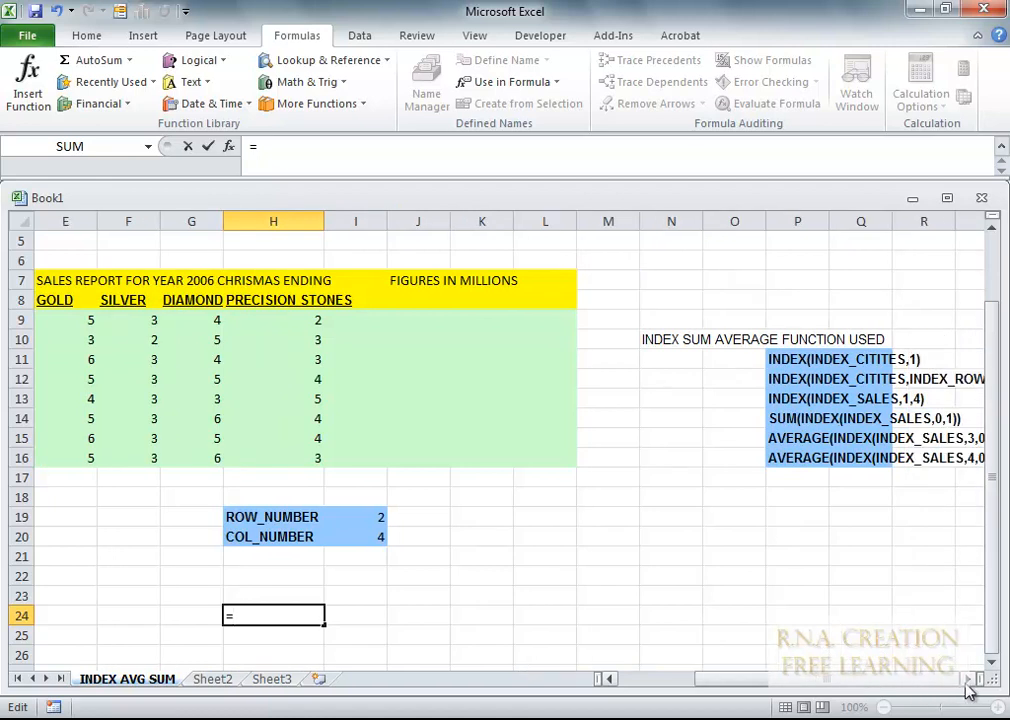
pyautogui.moveTo(908, 688); pyautogui.dragTo(785, 690)
# Step: Begin the entry -INDEX( in H24 and insert the worksheet-scoped name INDEX_CITITES as its array argument
pyautogui.press('BackSpace')
pyautogui.write('=INDEX')
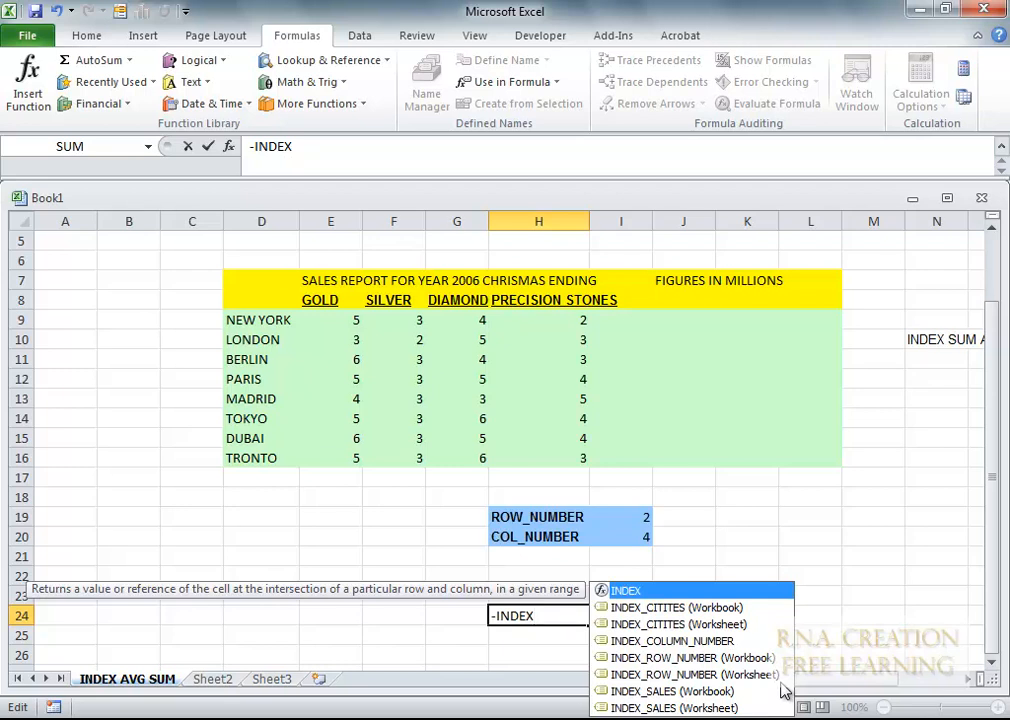
pyautogui.write('(INDE')
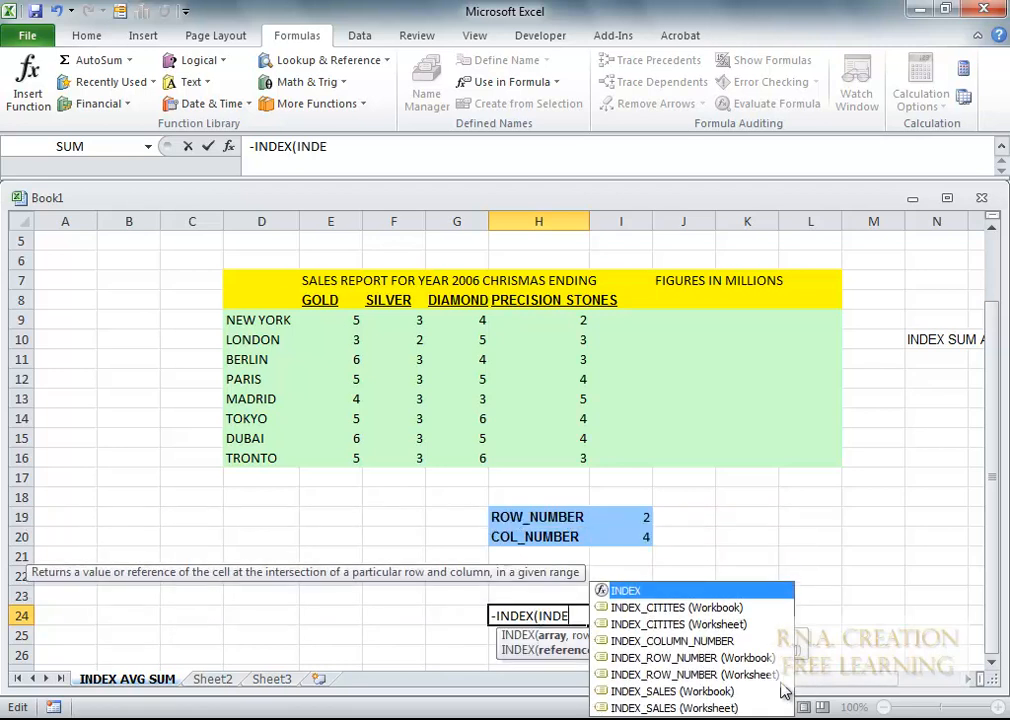
pyautogui.press('Down')
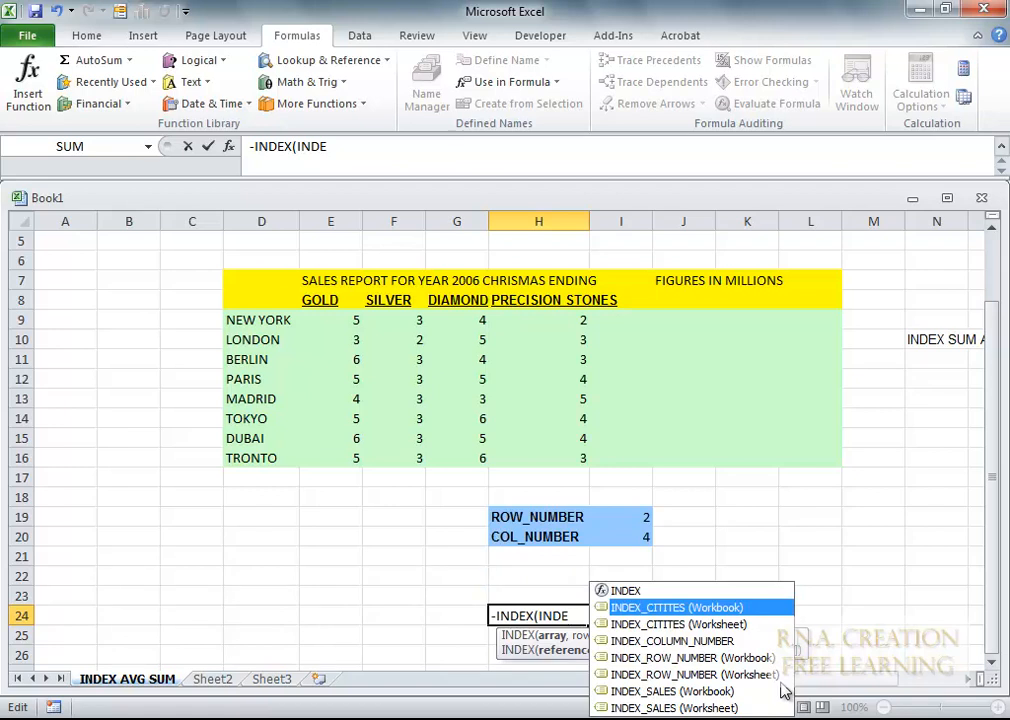
pyautogui.click(738, 625)
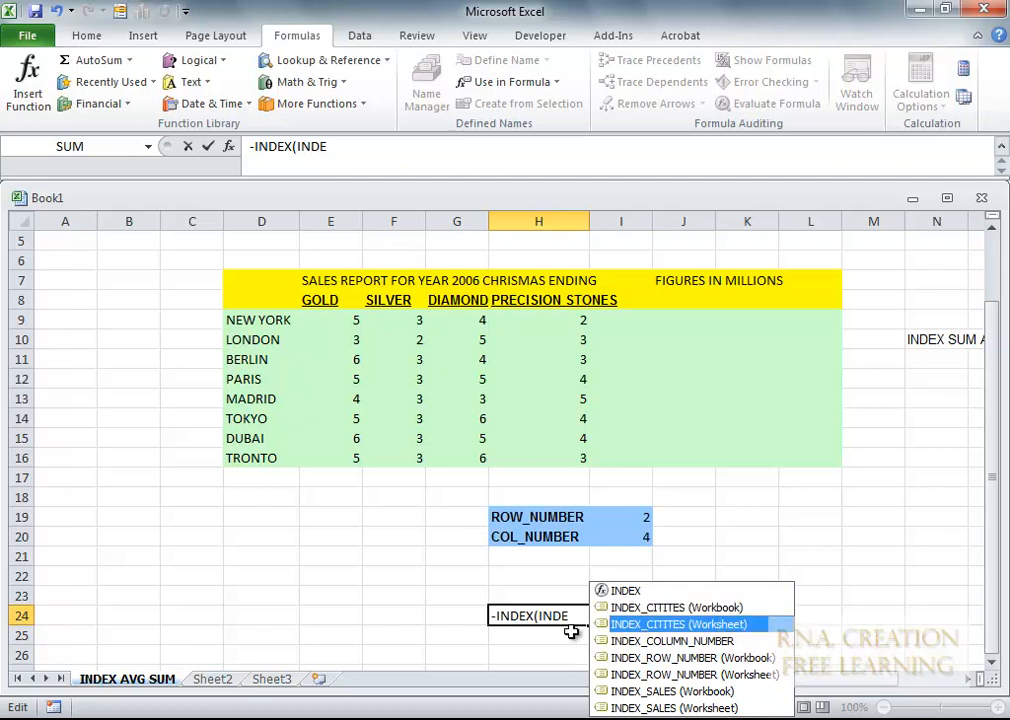
pyautogui.doubleClick(646, 625)
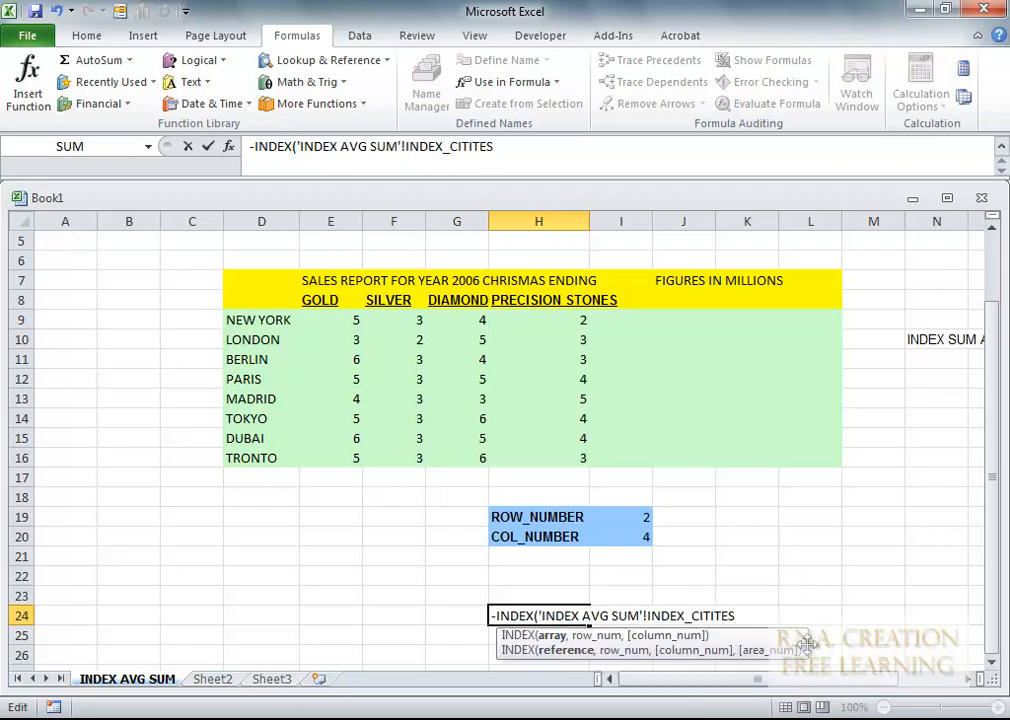
# Step: Try to complete the H24 entry as -INDEX(INDEX_CITIES,1), replacing the sheet-qualified array name with a manually entered one
pyautogui.press('BackSpace')
pyautogui.press('BackSpace')
pyautogui.press('BackSpace')
pyautogui.press('BackSpace')
pyautogui.press('BackSpace')
pyautogui.press('BackSpace')
pyautogui.press('BackSpace')
pyautogui.press('BackSpace')
pyautogui.press('BackSpace')
pyautogui.press('BackSpace')
pyautogui.press('BackSpace')
pyautogui.press('BackSpace')
pyautogui.press('BackSpace')
pyautogui.press('BackSpace')
pyautogui.press('BackSpace')
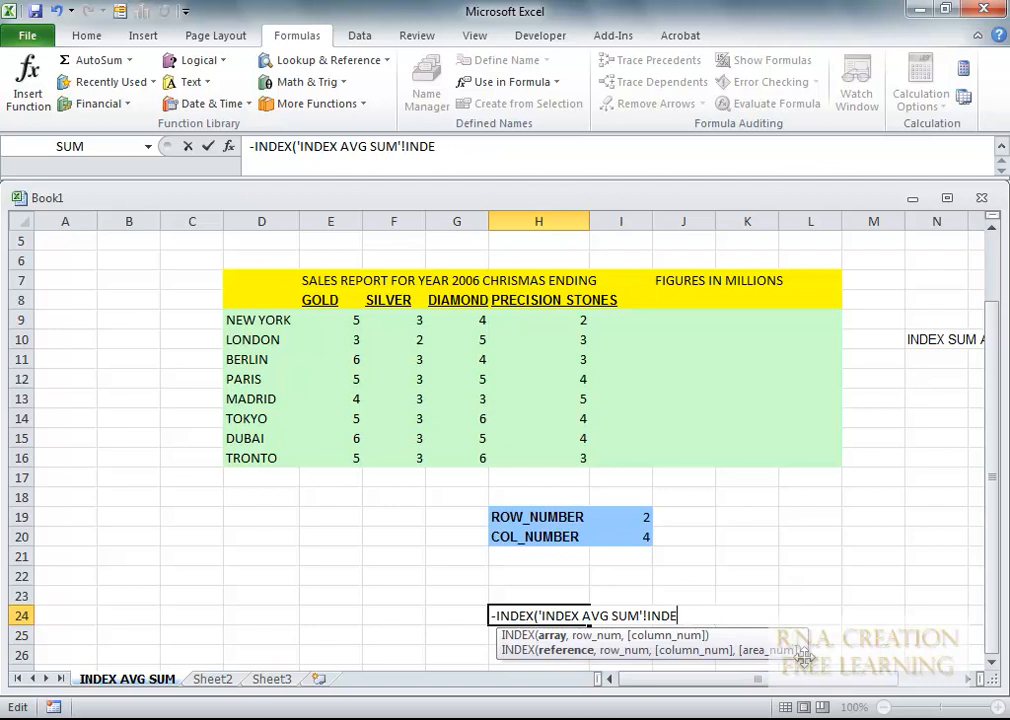
pyautogui.press('BackSpace')
pyautogui.press('BackSpace')
pyautogui.press('BackSpace')
pyautogui.press('BackSpace')
pyautogui.press('BackSpace')
pyautogui.press('BackSpace')
pyautogui.press('BackSpace')
pyautogui.press('BackSpace')
pyautogui.press('BackSpace')
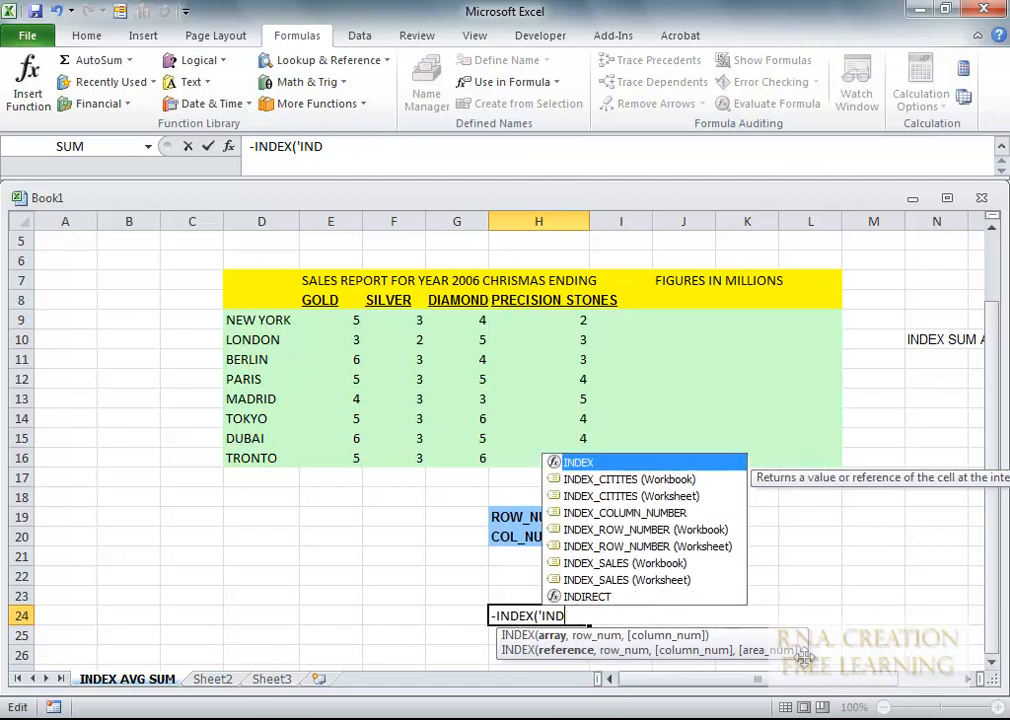
pyautogui.write('INDEX')
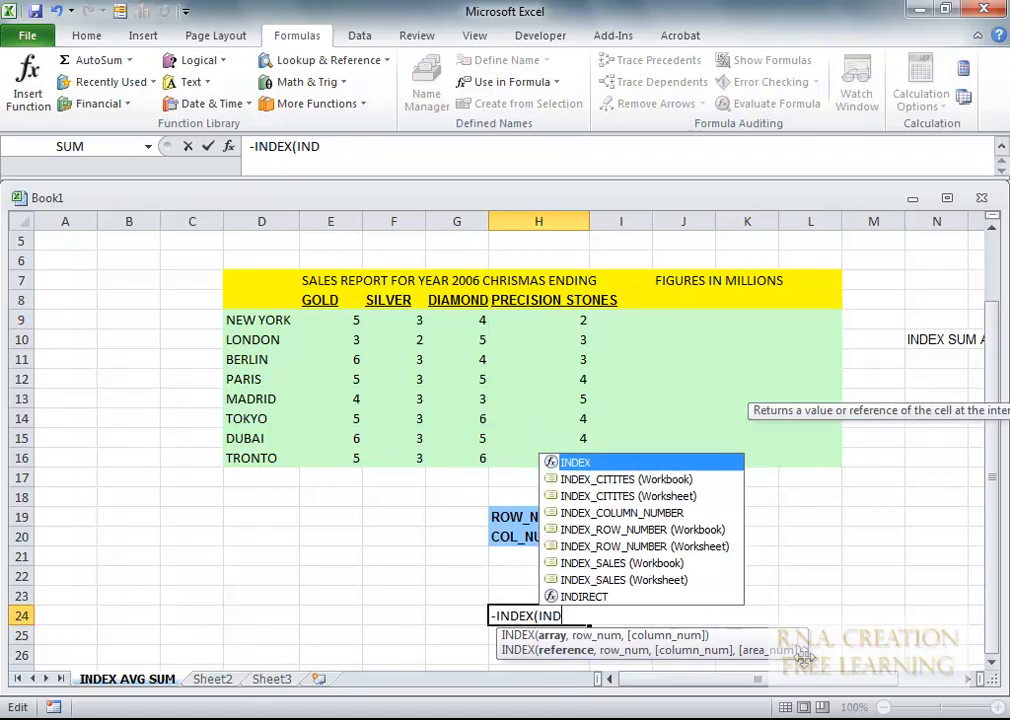
pyautogui.write('_CITIE')
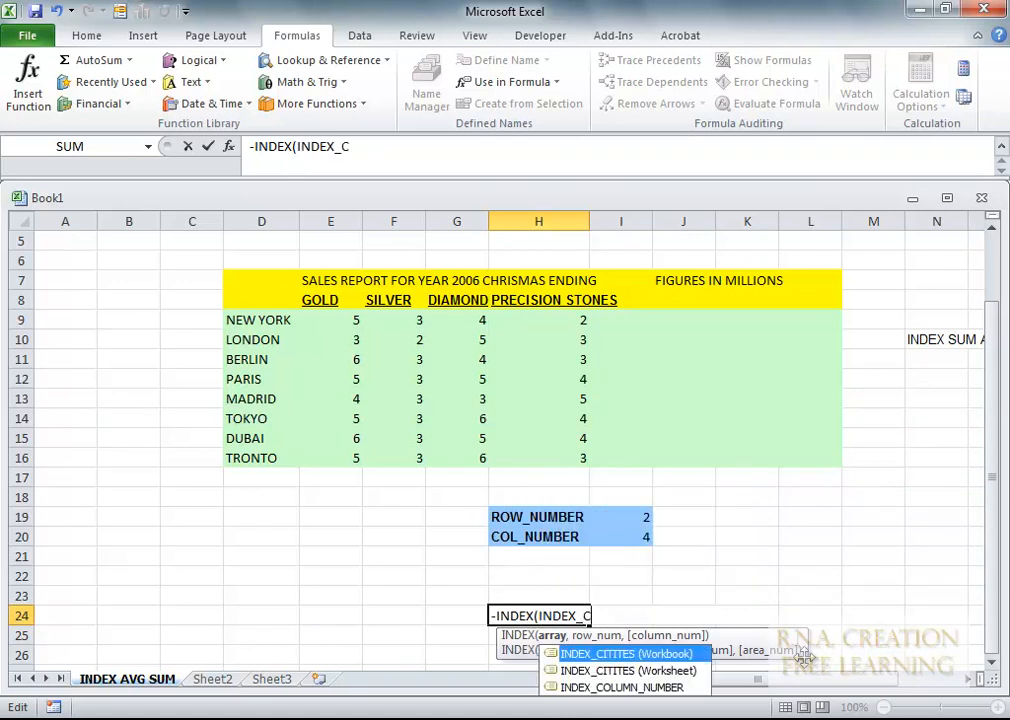
pyautogui.press('BackSpace')
pyautogui.press('BackSpace')
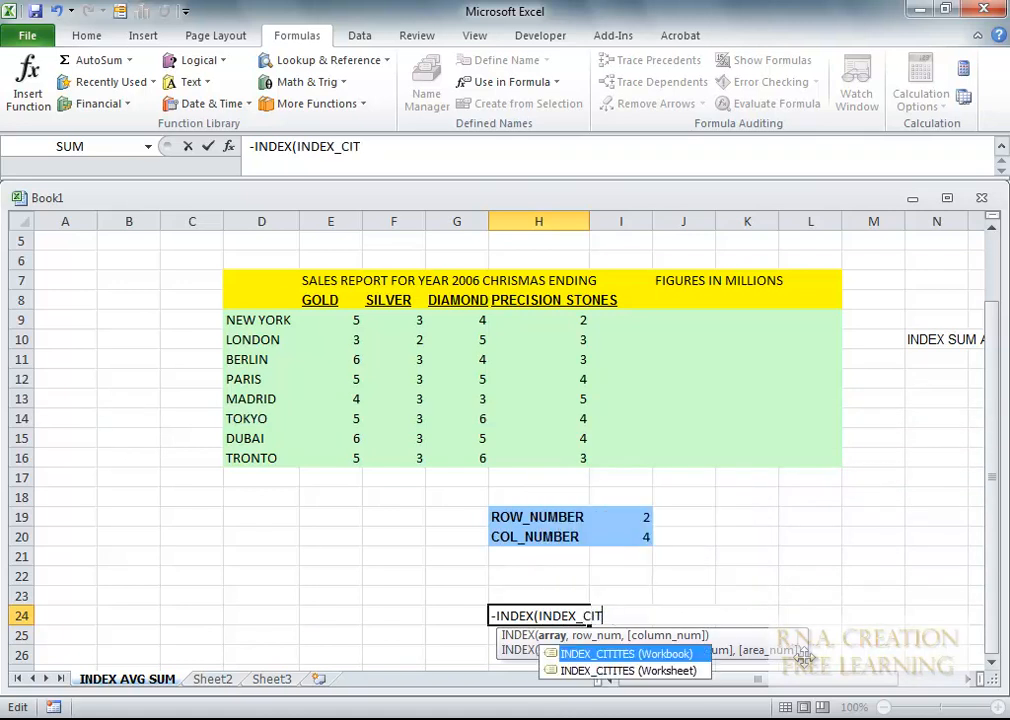
pyautogui.write('IES')
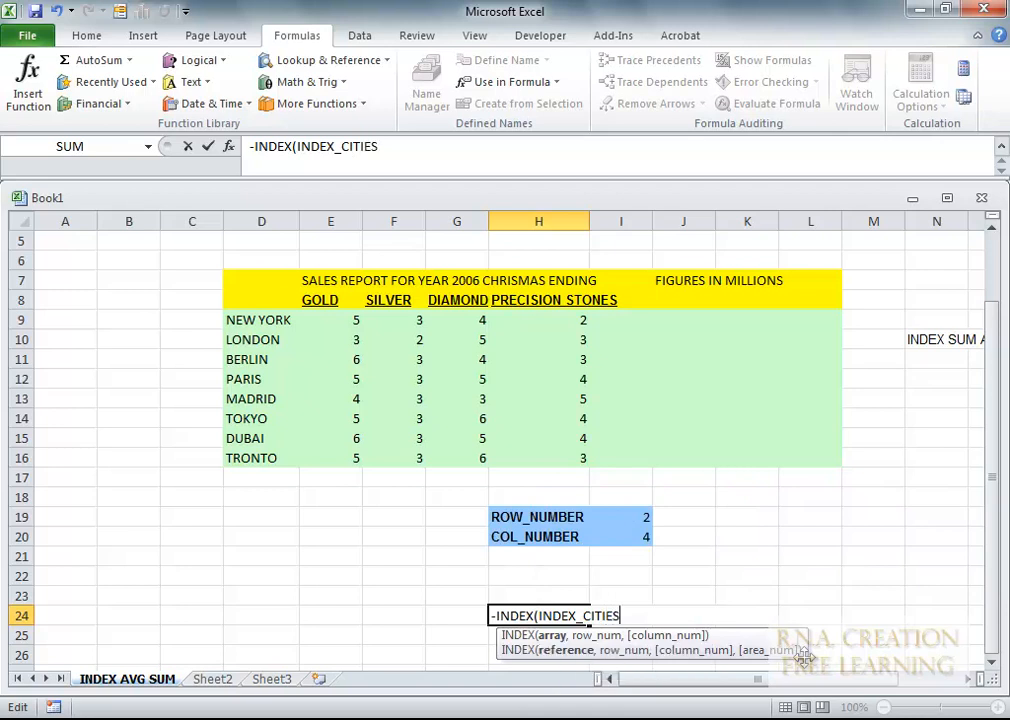
pyautogui.write(',1')
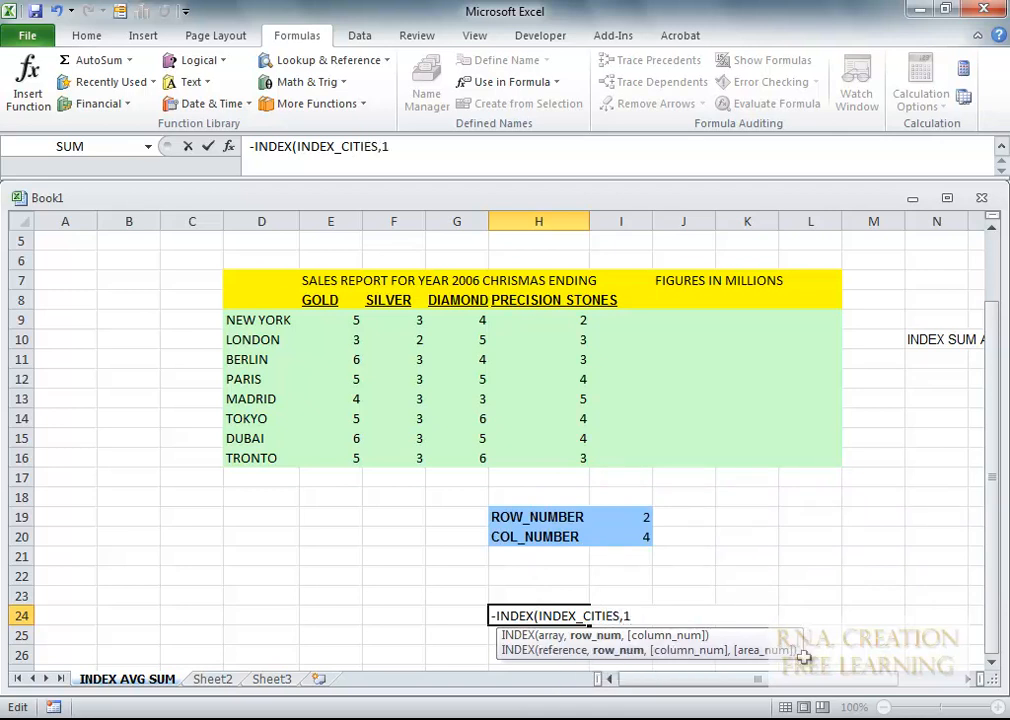
pyautogui.press('Return')
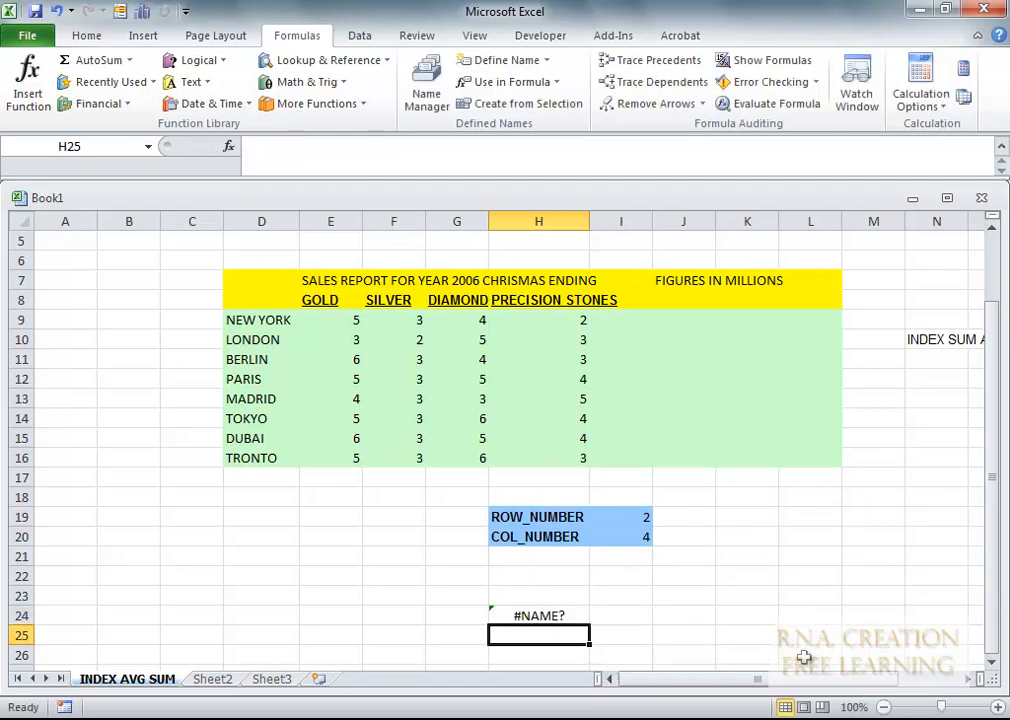
# Step: Replace the entry in H24 with the formula =INDEX(INDEX_CITITES,1), picking the array from the defined names
pyautogui.press('Up')
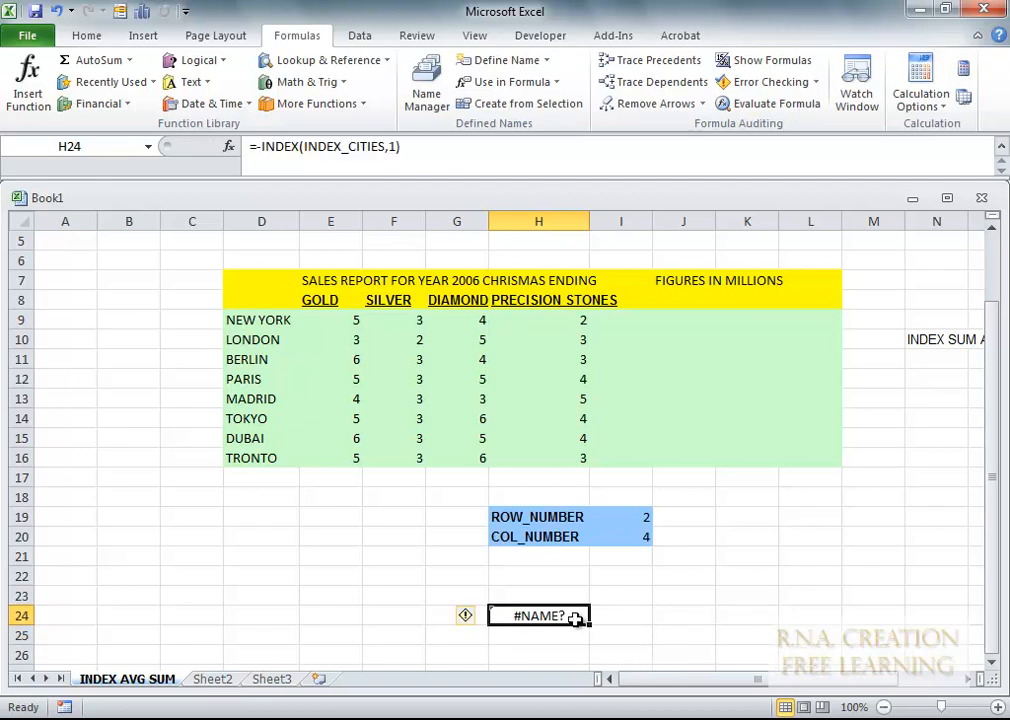
pyautogui.press('Delete')
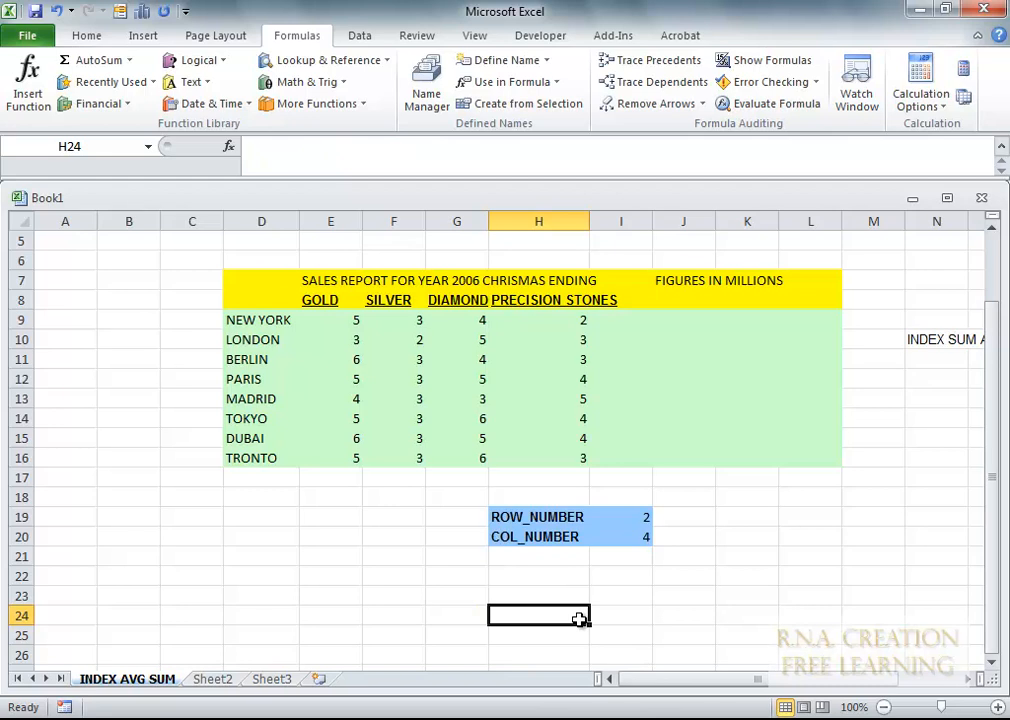
pyautogui.write('=IND')
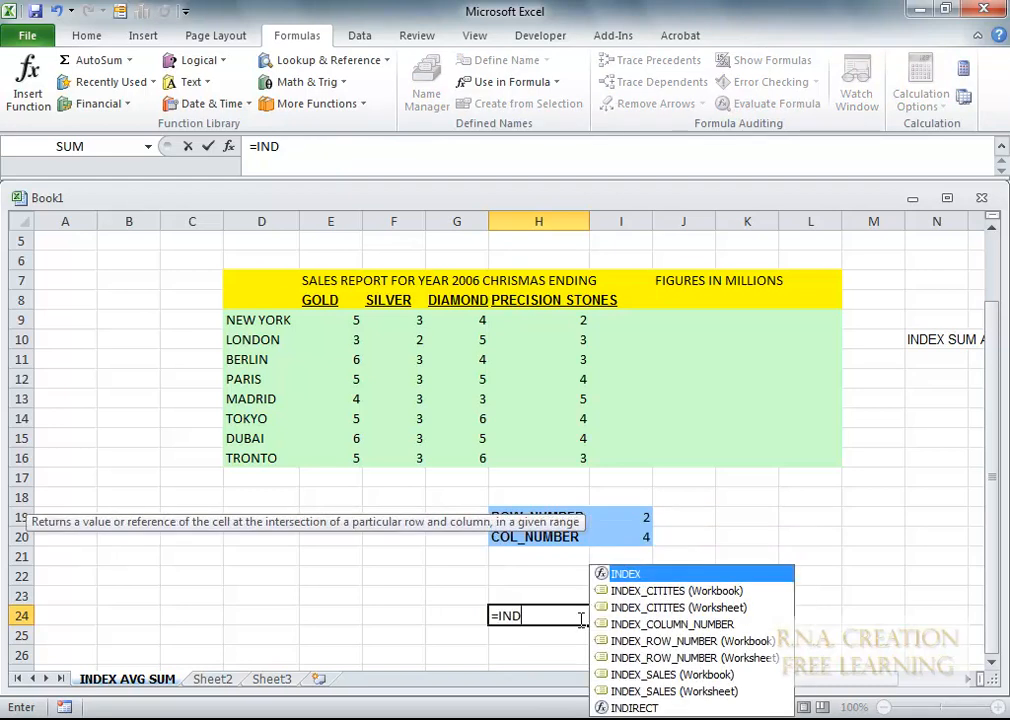
pyautogui.write('EX(')
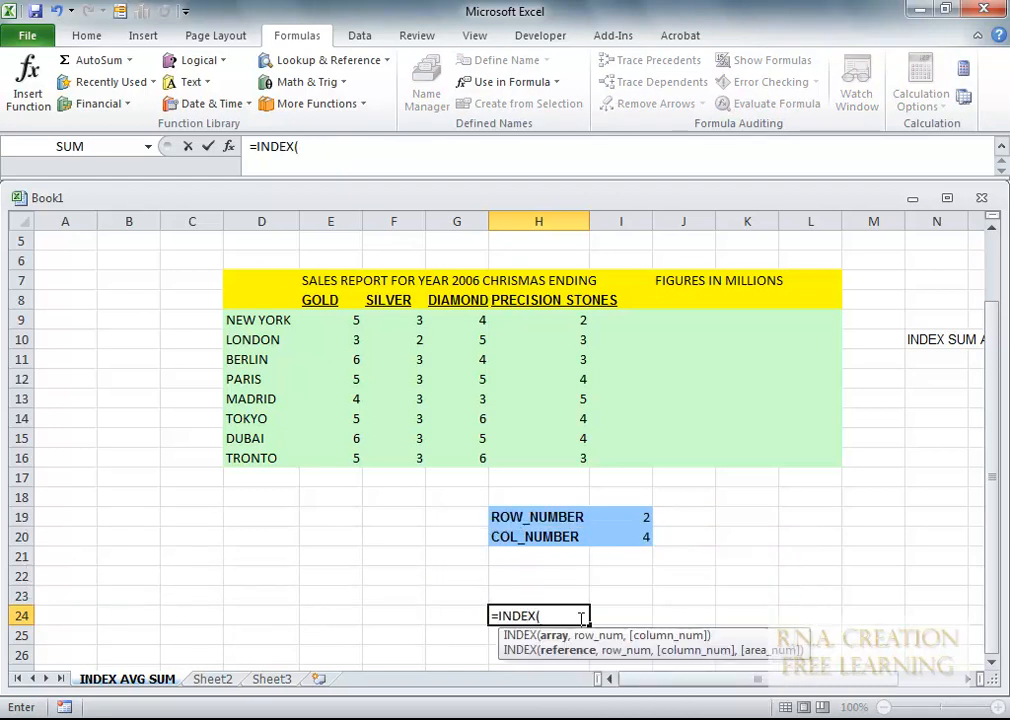
pyautogui.press('F5')
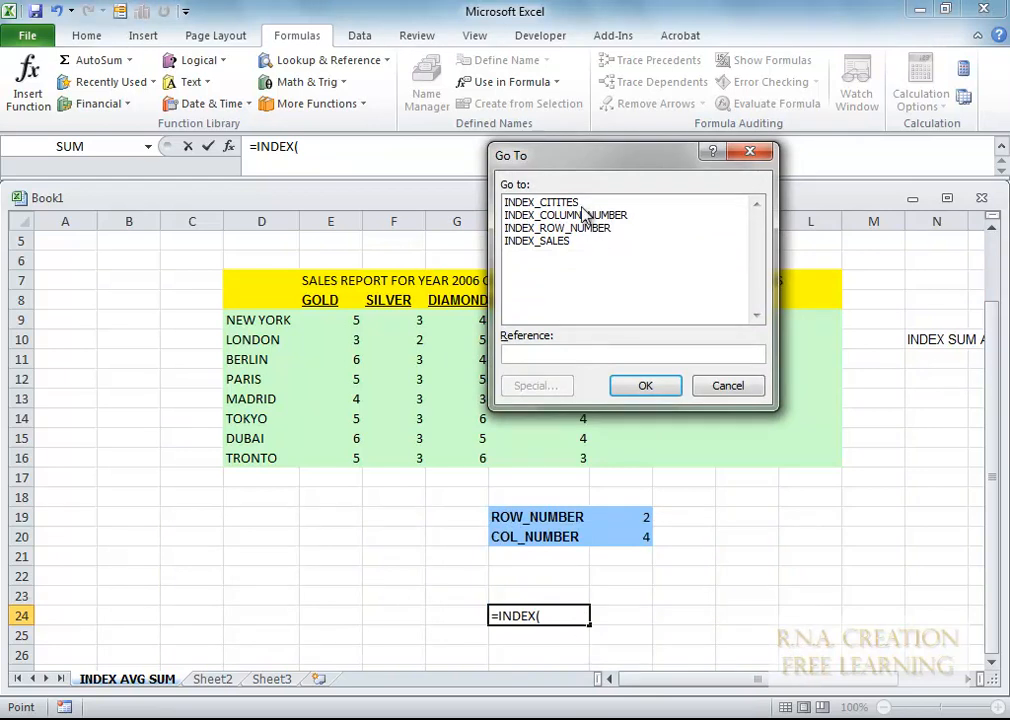
pyautogui.doubleClick(582, 203)
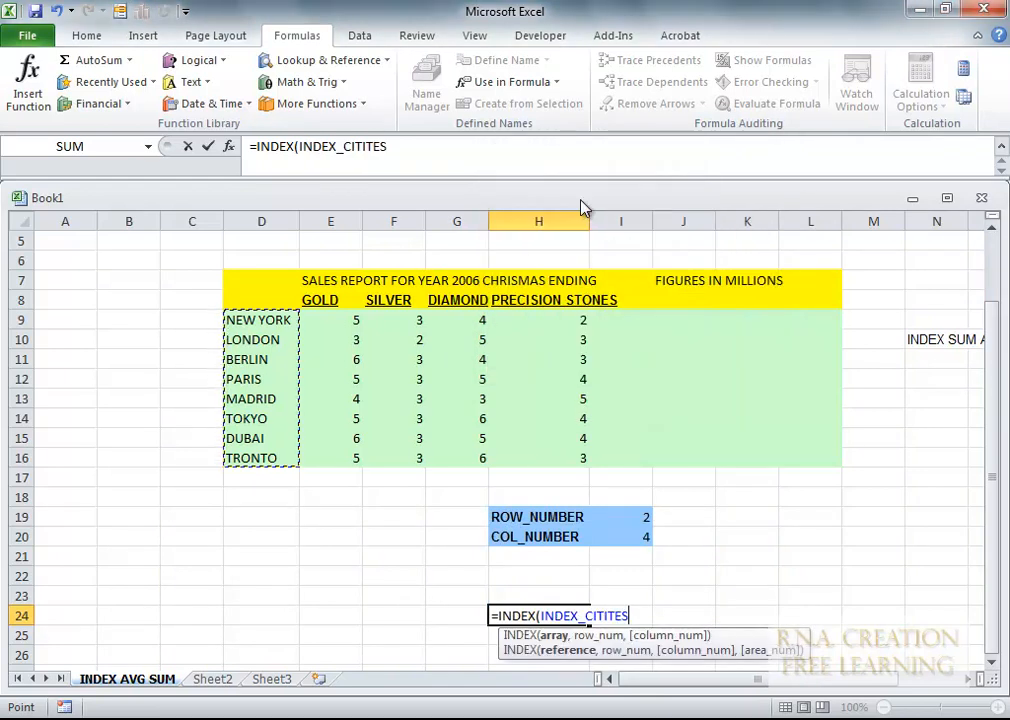
pyautogui.write(',1)')
pyautogui.press('Return')
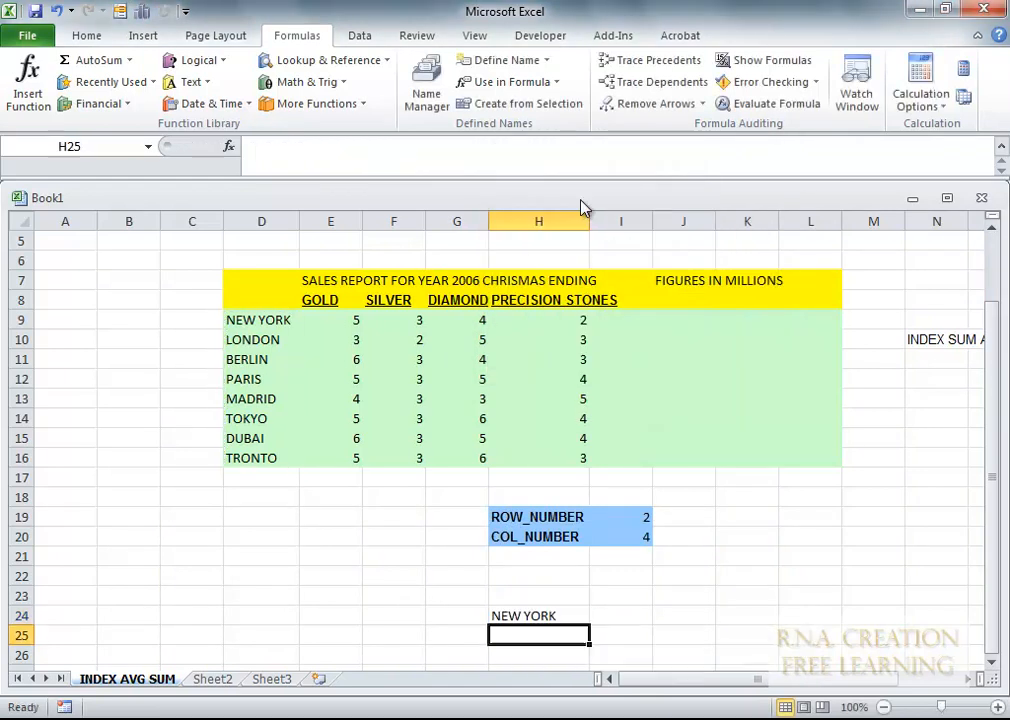
# Step: Copy the INDEX formula from H24 to H25 and set the copy's row number to 3
pyautogui.press('Up')
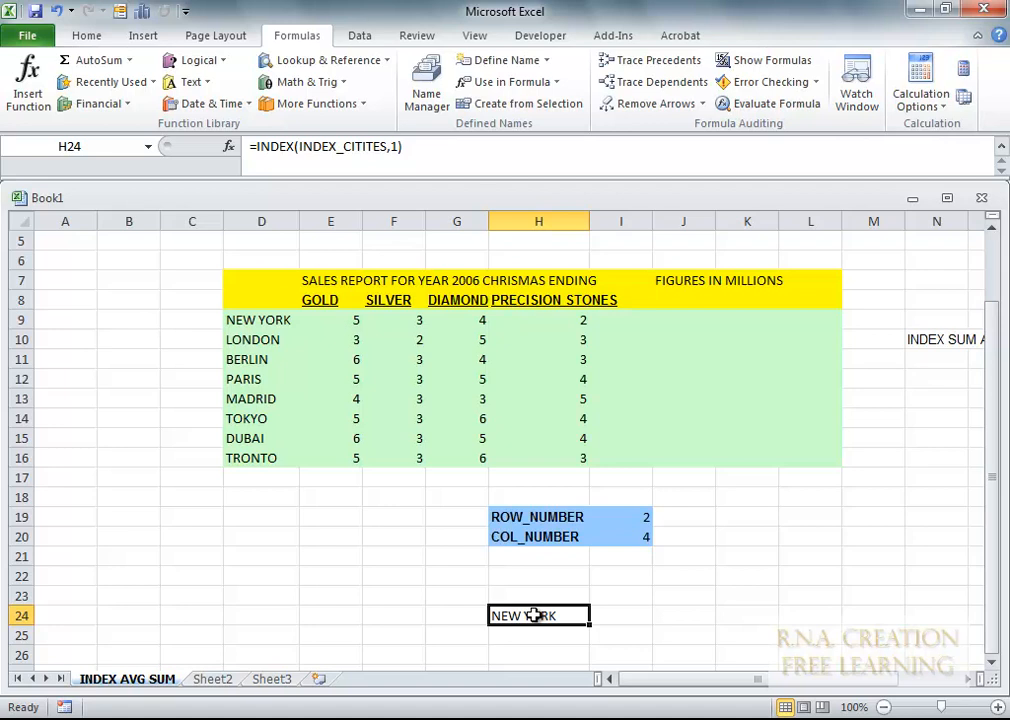
pyautogui.hotkey('ctrl', 'c')
pyautogui.click(514, 650)
pyautogui.click(510, 640)
pyautogui.hotkey('ctrl', 'v')
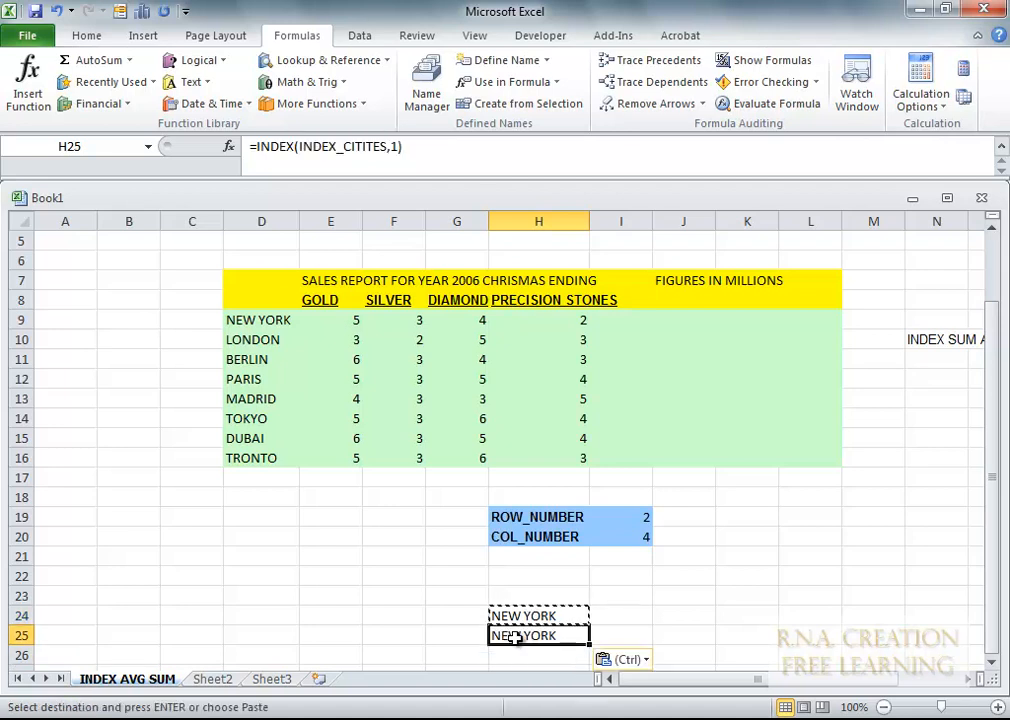
pyautogui.click(392, 146)
pyautogui.press('Delete')
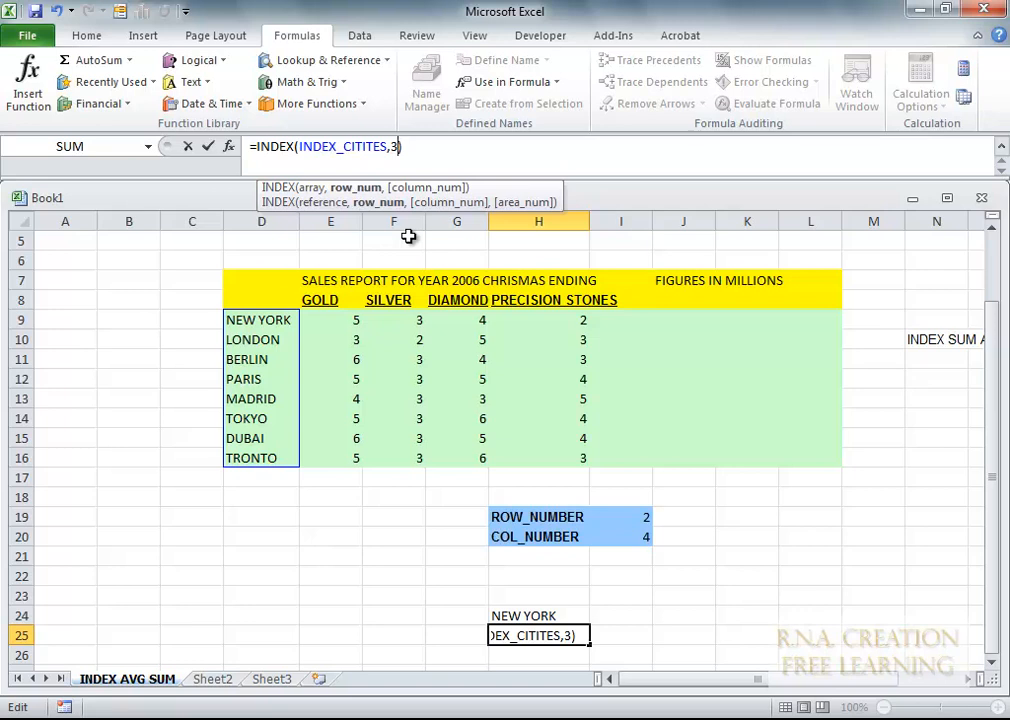
pyautogui.press('Return')
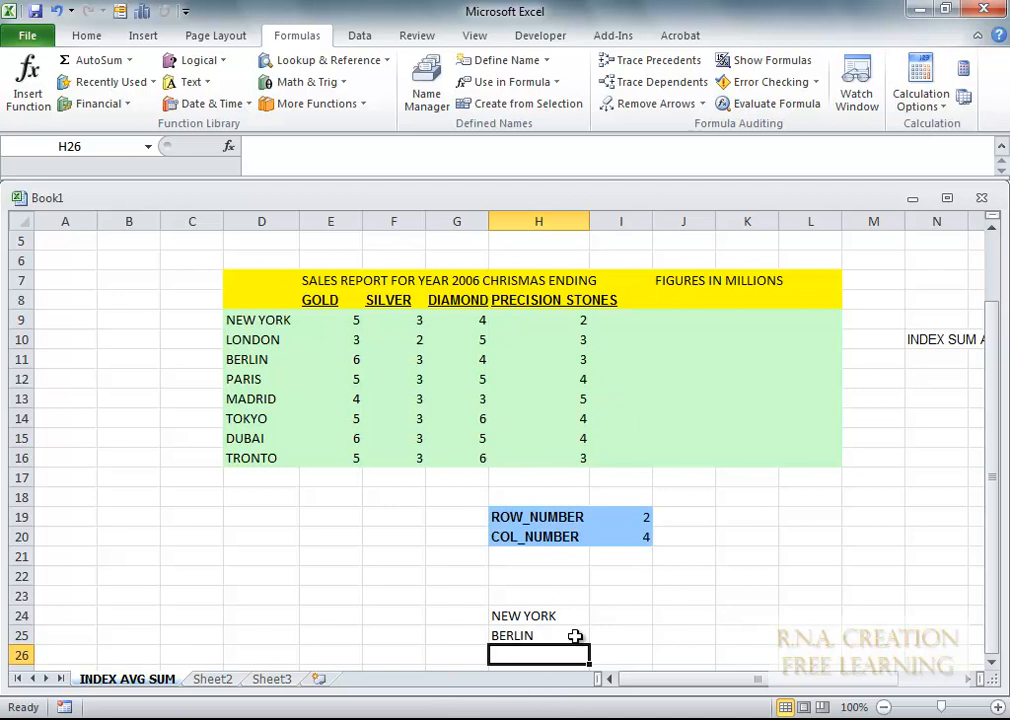
# Step: Examine the sample formulas under INDEX SUM AVERAGE FUNCTION USED, especially the one in P12 with two defined names
pyautogui.moveTo(699, 683); pyautogui.dragTo(900, 694)
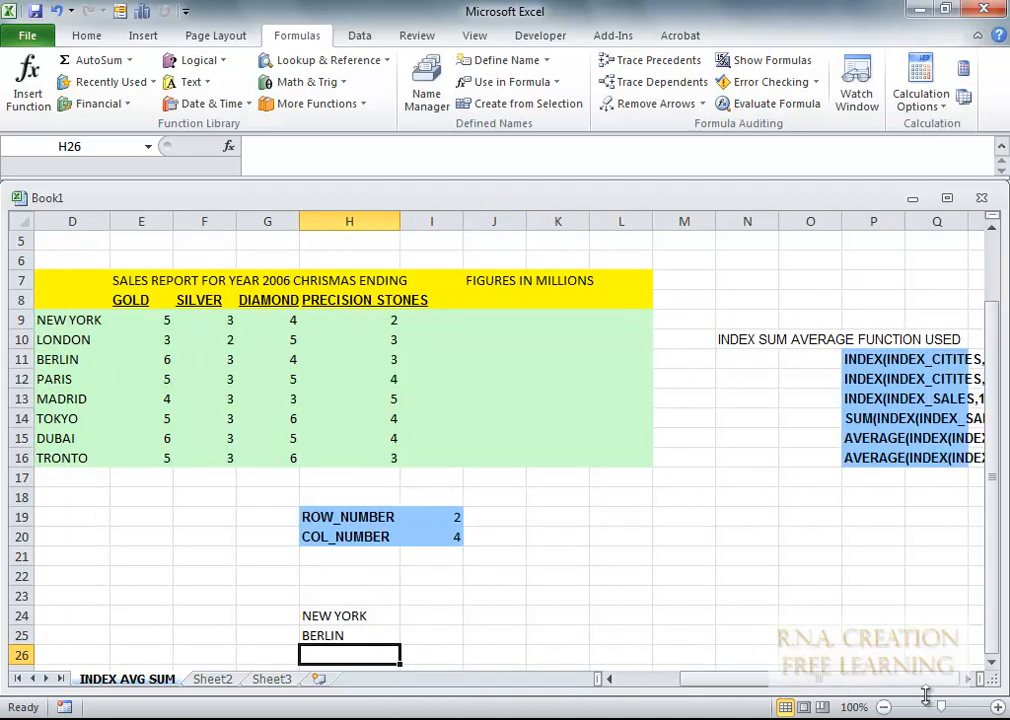
pyautogui.click(968, 681)
pyautogui.click(968, 681)
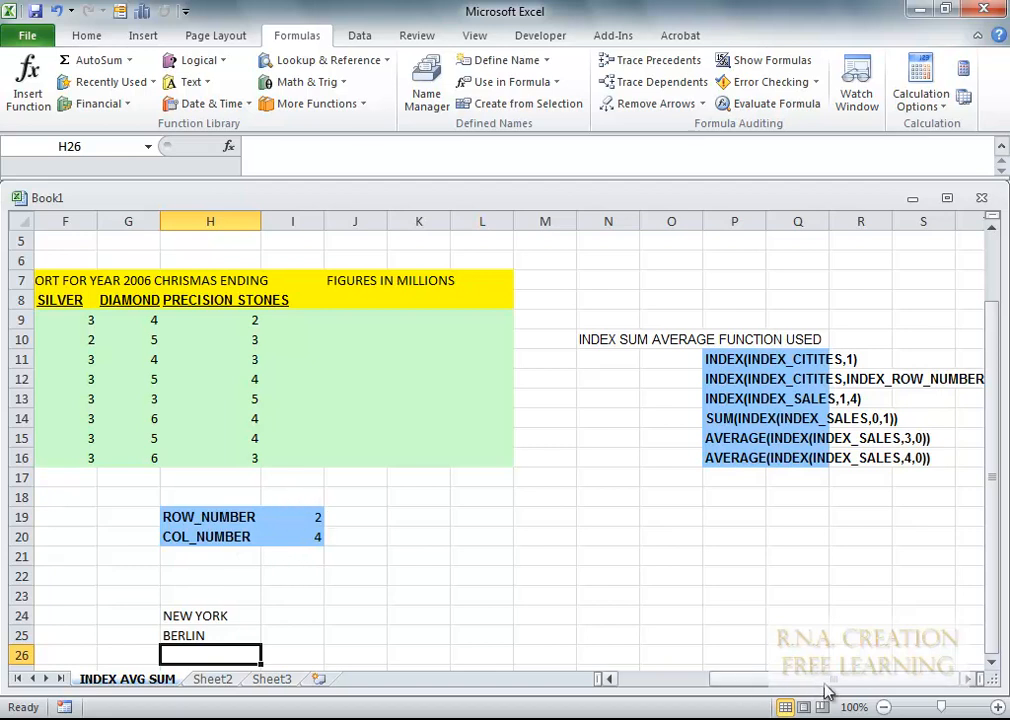
pyautogui.moveTo(828, 688); pyautogui.dragTo(834, 688)
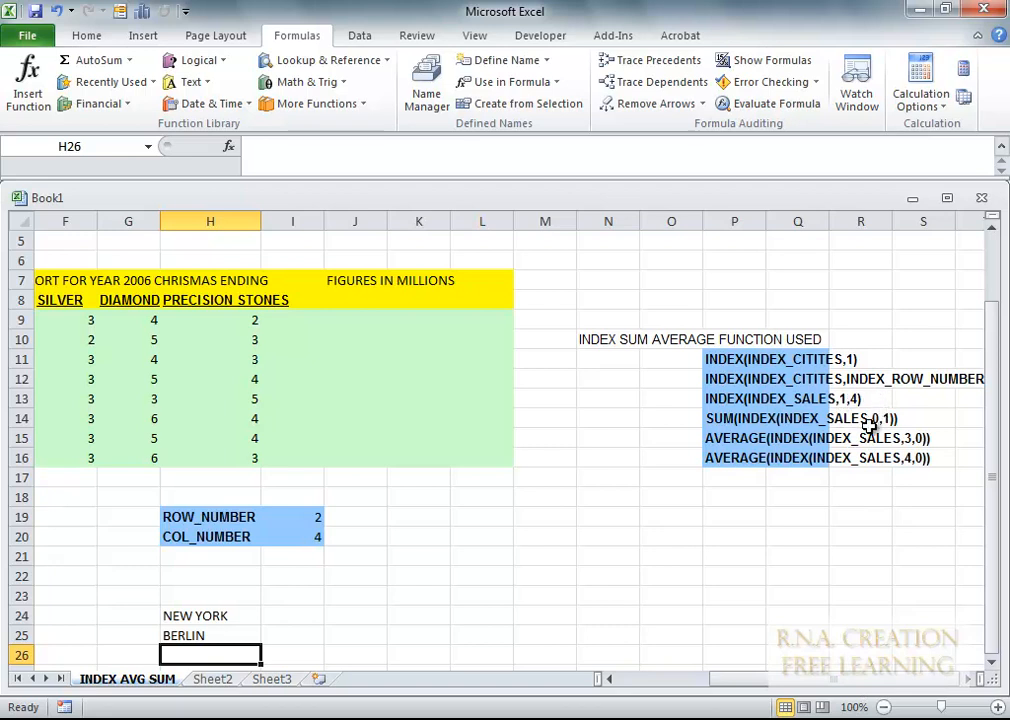
pyautogui.click(981, 679)
pyautogui.click(981, 679)
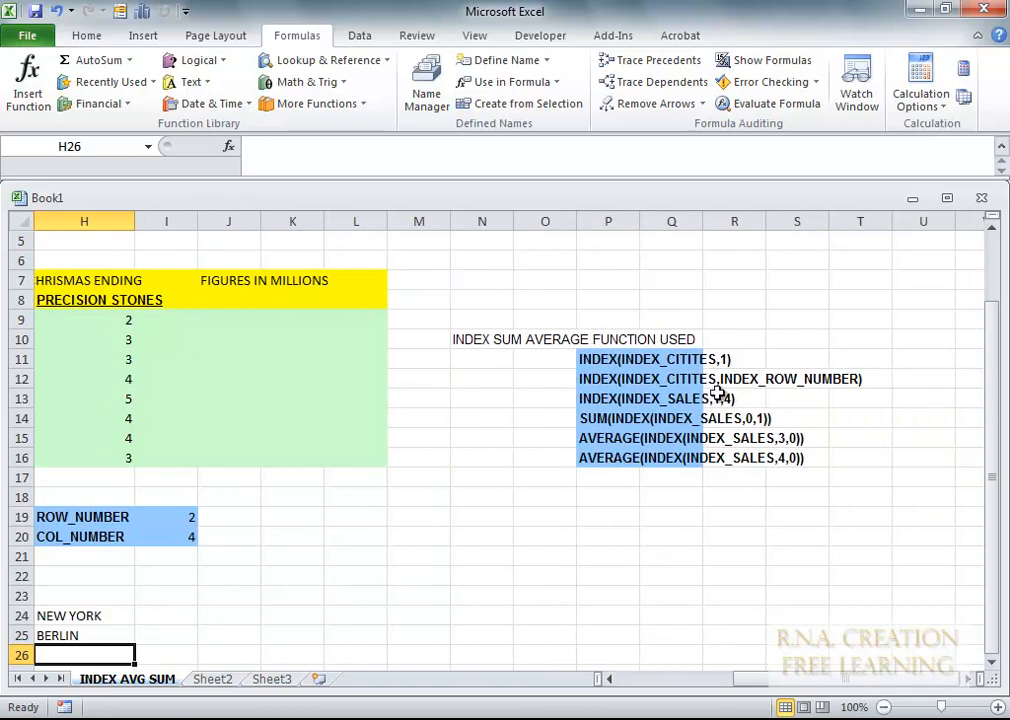
pyautogui.click(720, 381)
pyautogui.click(740, 541)
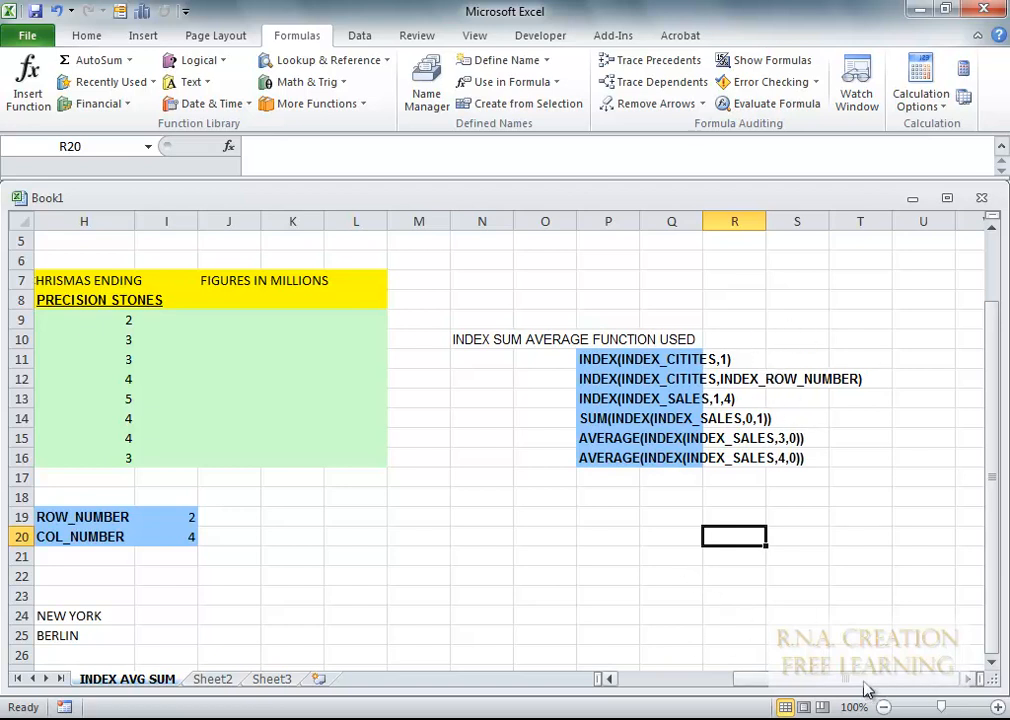
# Step: Enter =INDEX(INDEX_CITITES,INDEX_ROW_NUMBER) in H26, picking both arguments from the defined names
pyautogui.moveTo(866, 683); pyautogui.dragTo(787, 683)
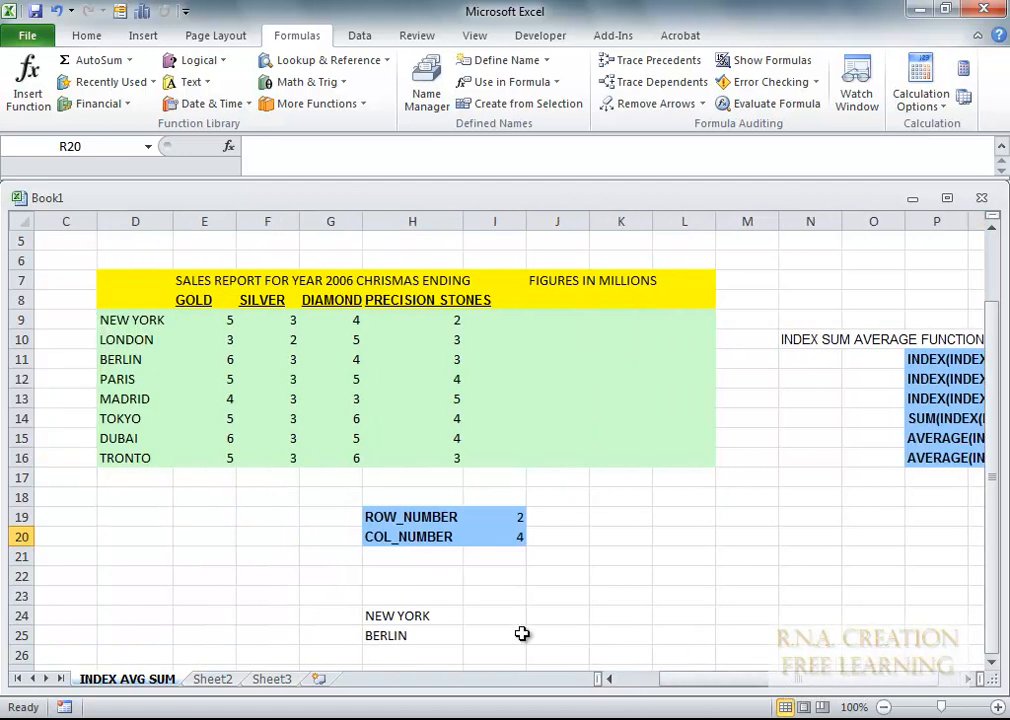
pyautogui.click(398, 658)
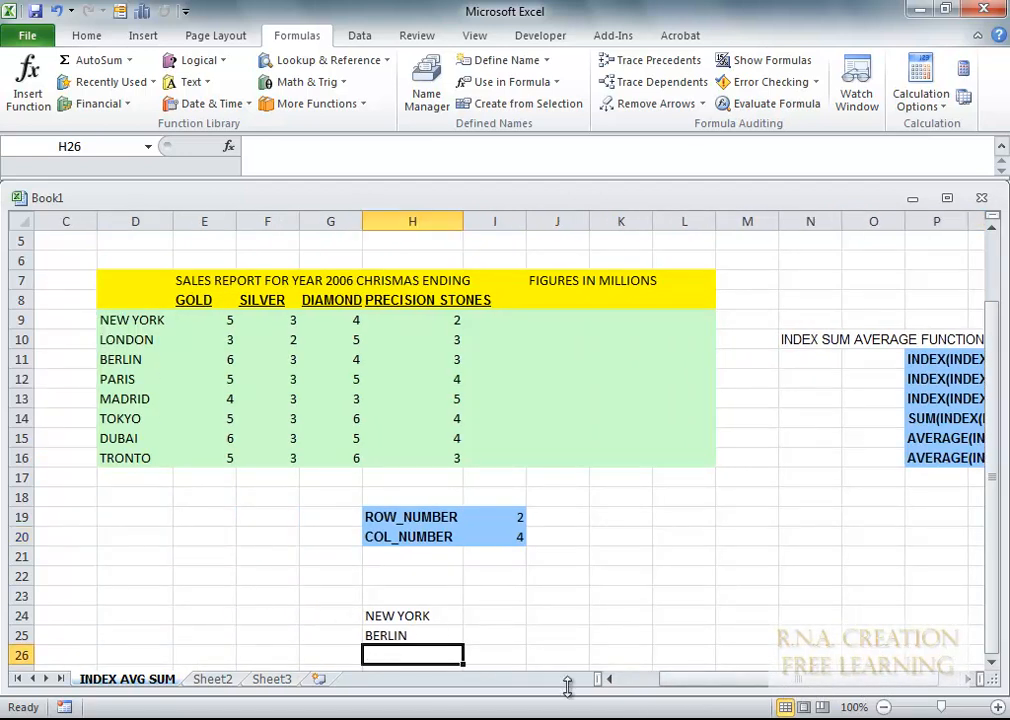
pyautogui.write('=INDEX')
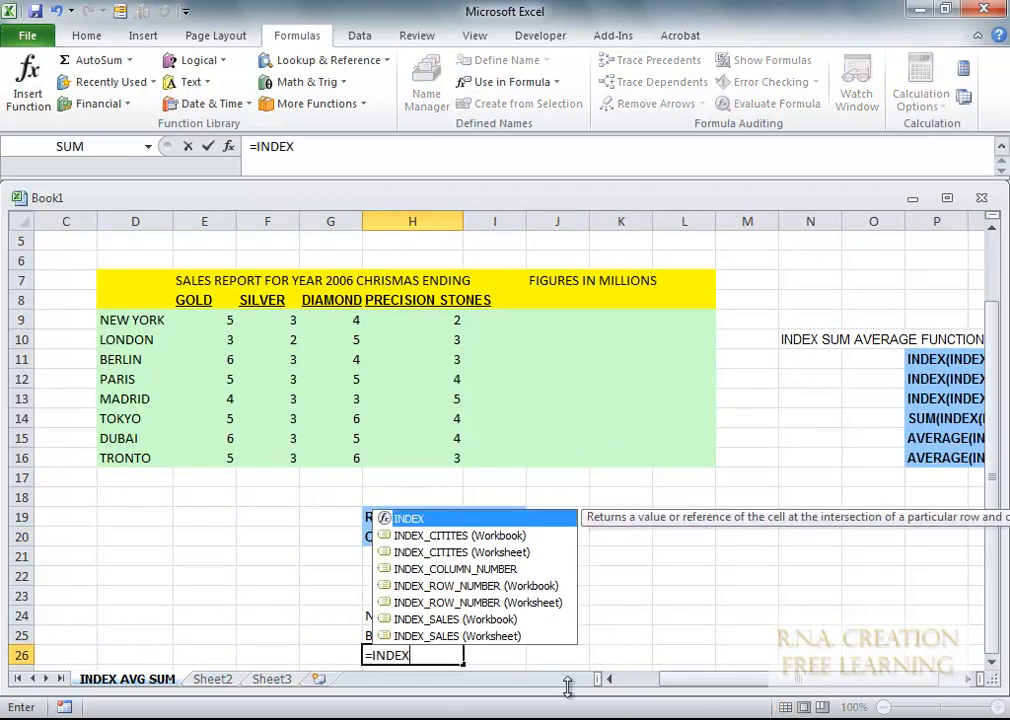
pyautogui.write('(')
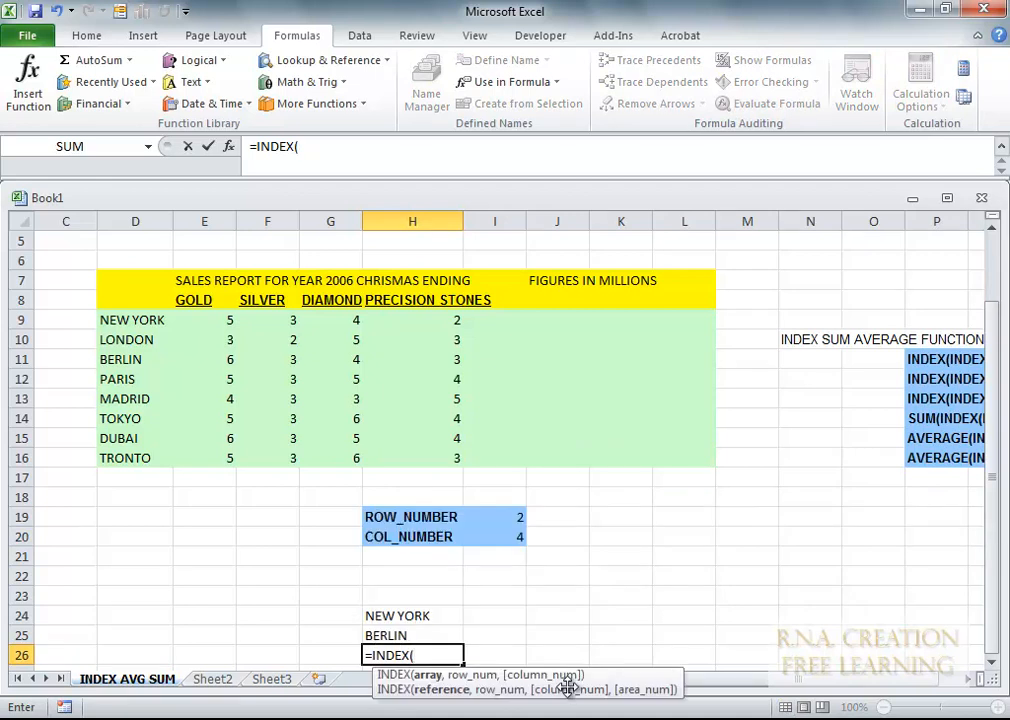
pyautogui.press('F5')
pyautogui.doubleClick(575, 216)
pyautogui.write(',')
pyautogui.press('F5')
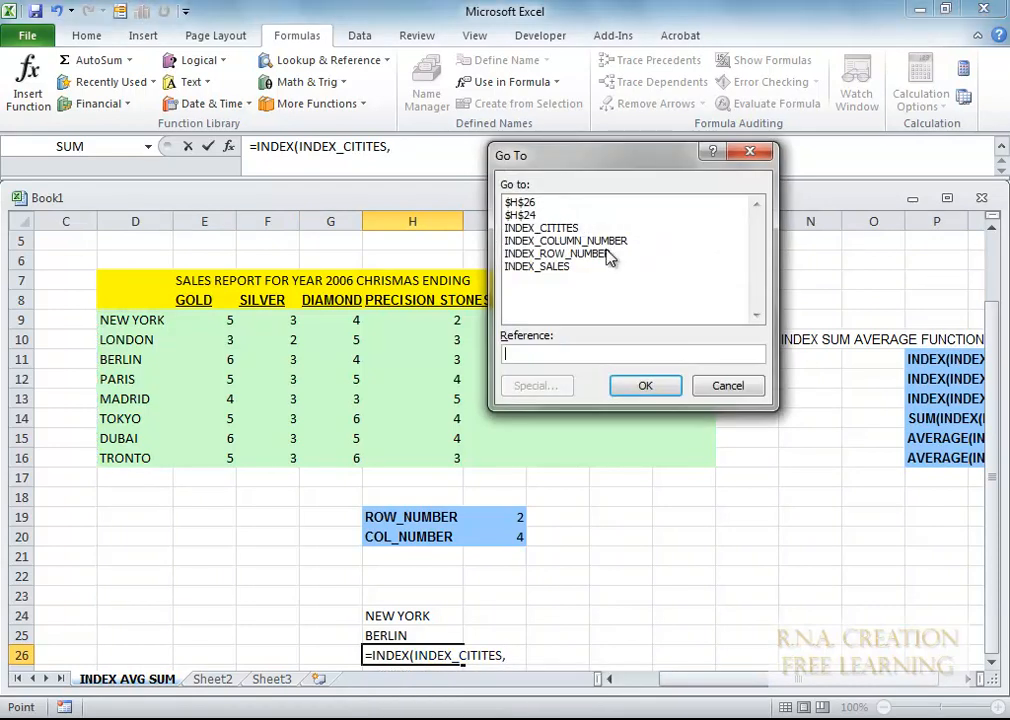
pyautogui.doubleClick(597, 255)
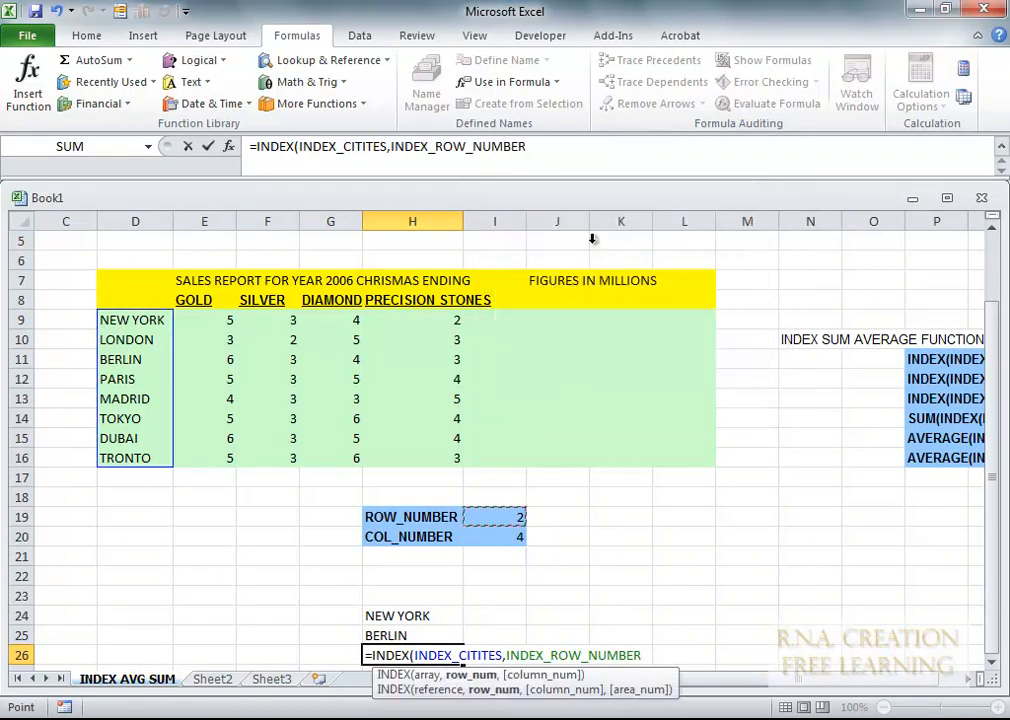
pyautogui.write(')')
pyautogui.press('Return')
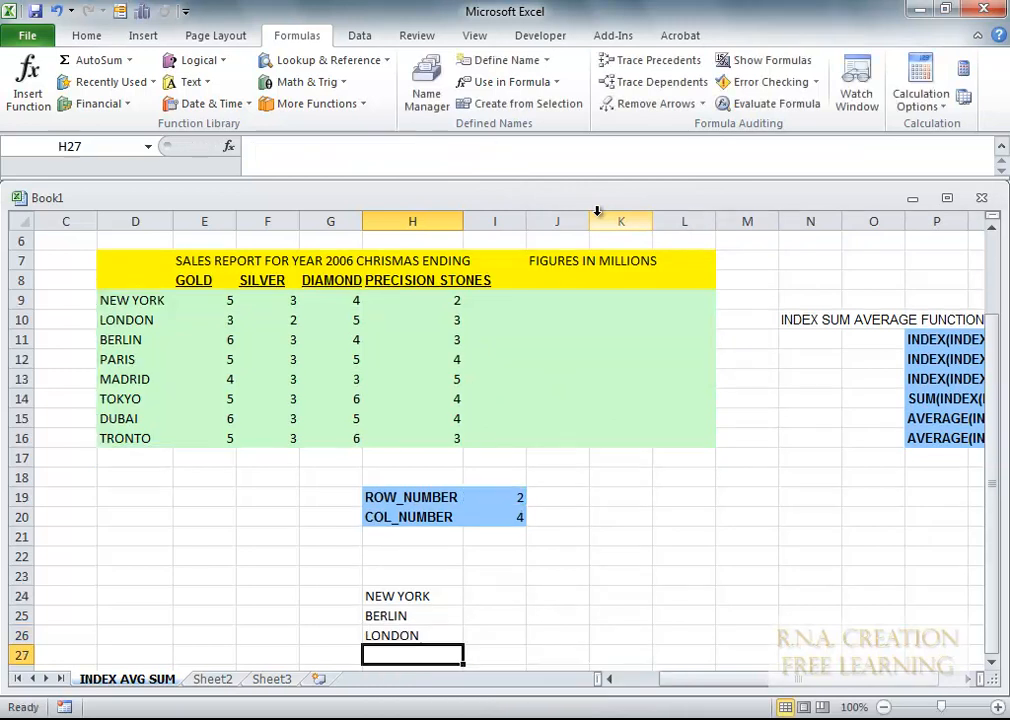
pyautogui.click(406, 637)
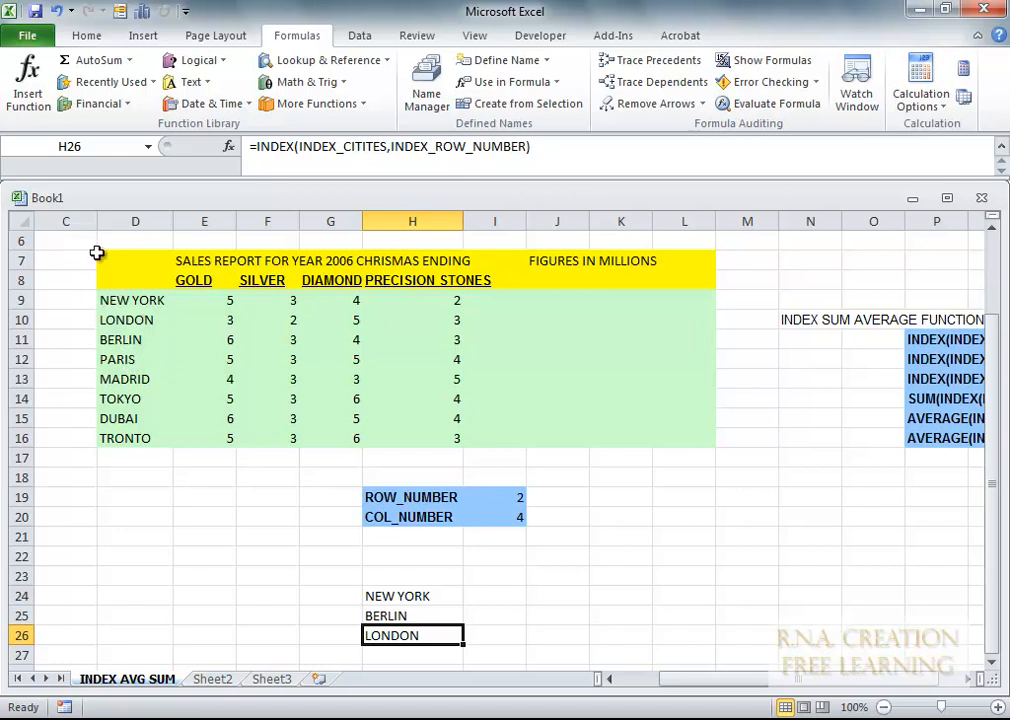
# Step: Set the ROW_NUMBER value in I19 to 5
pyautogui.click(505, 494)
pyautogui.write('5')
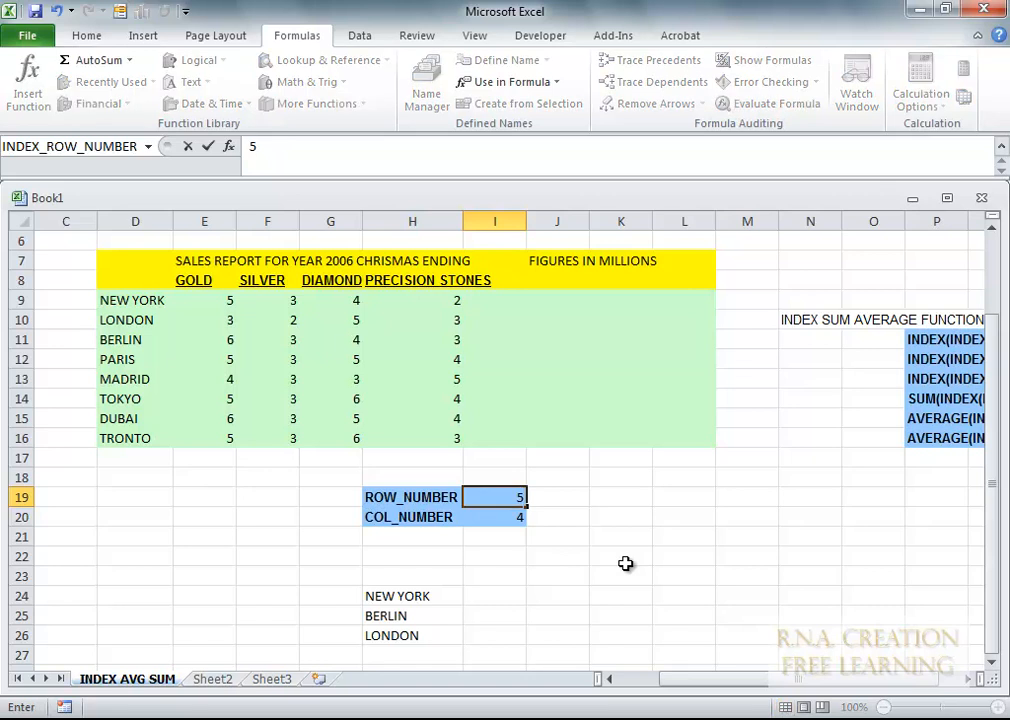
pyautogui.press('Return')
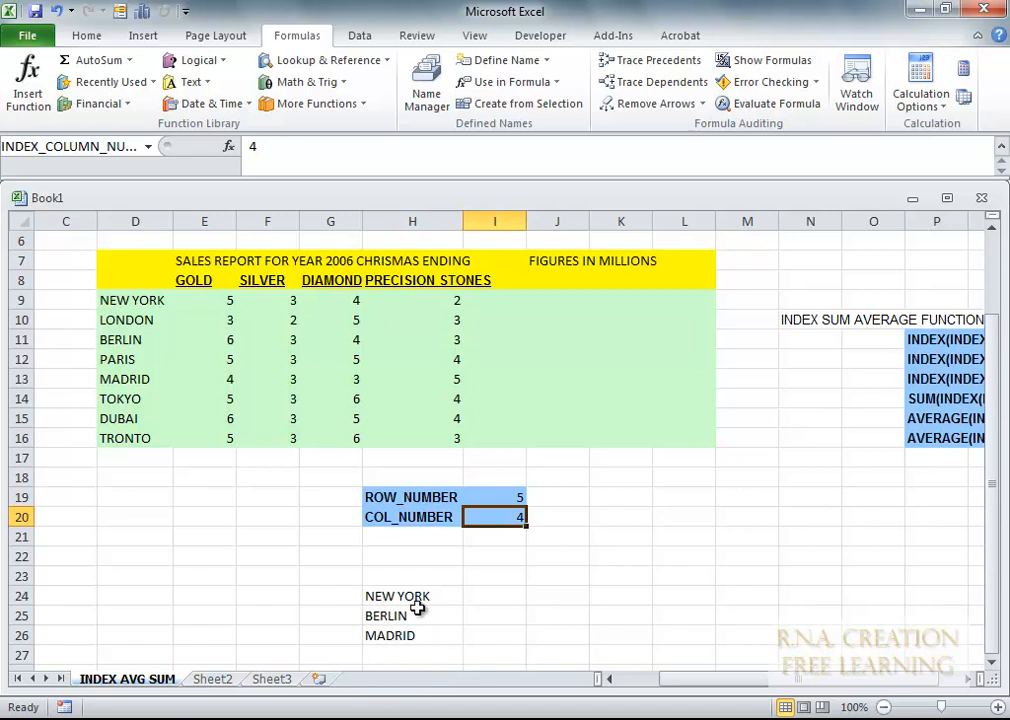
pyautogui.click(512, 498)
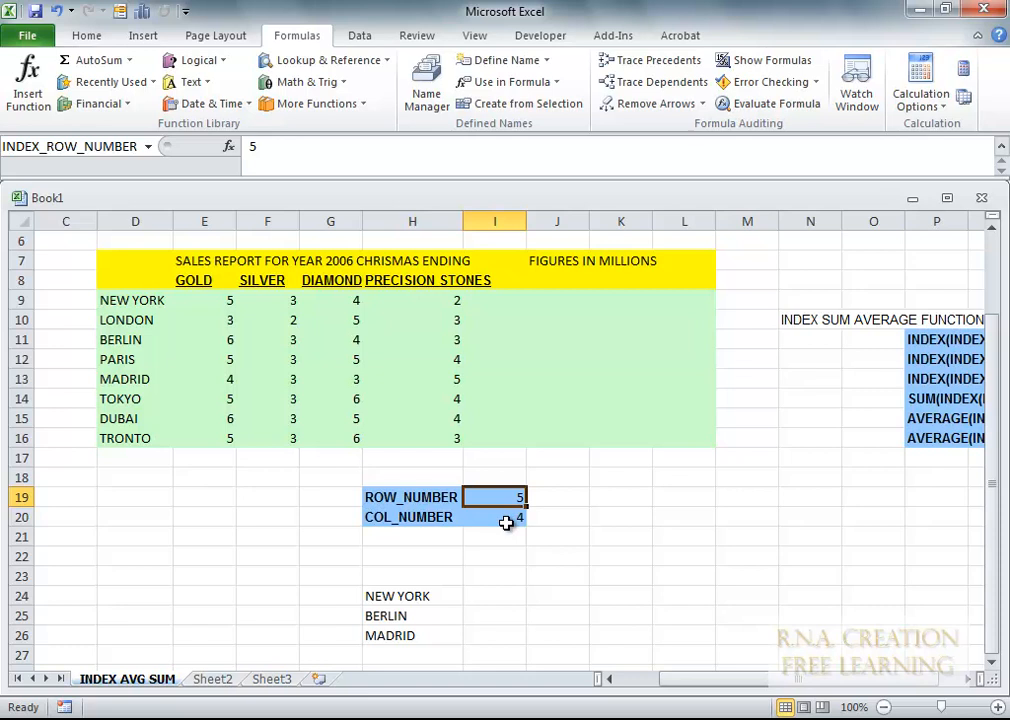
# Step: Test the INDEX formula in H26 by setting the ROW_NUMBER value in I19 to 3, 6 and 10 in turn
pyautogui.write('3')
pyautogui.press('Return')
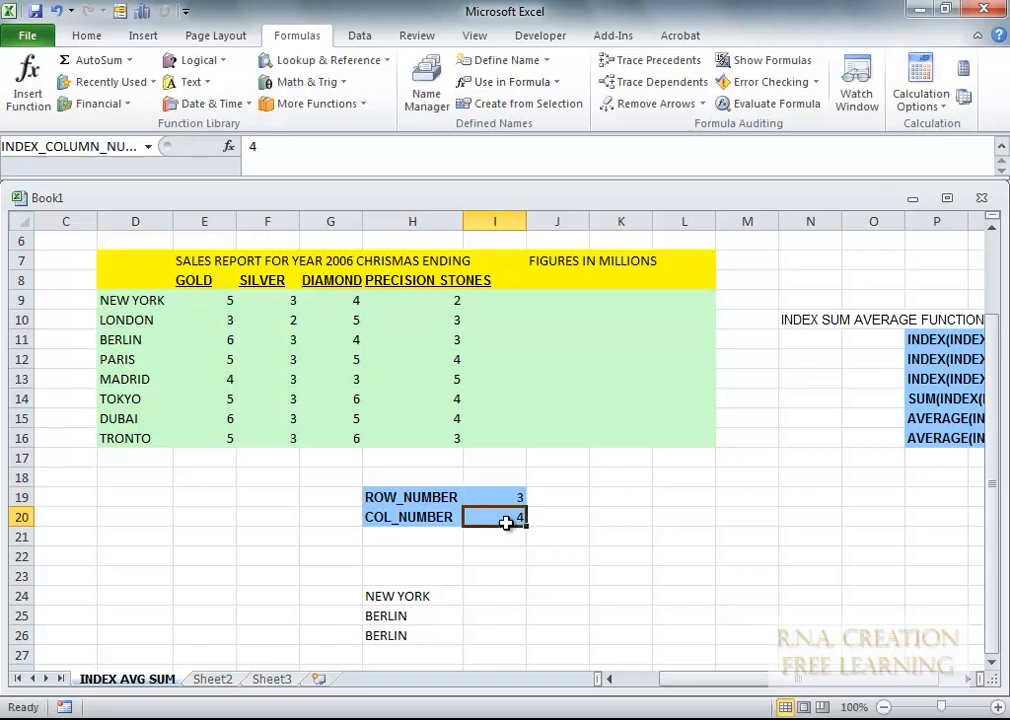
pyautogui.click(513, 497)
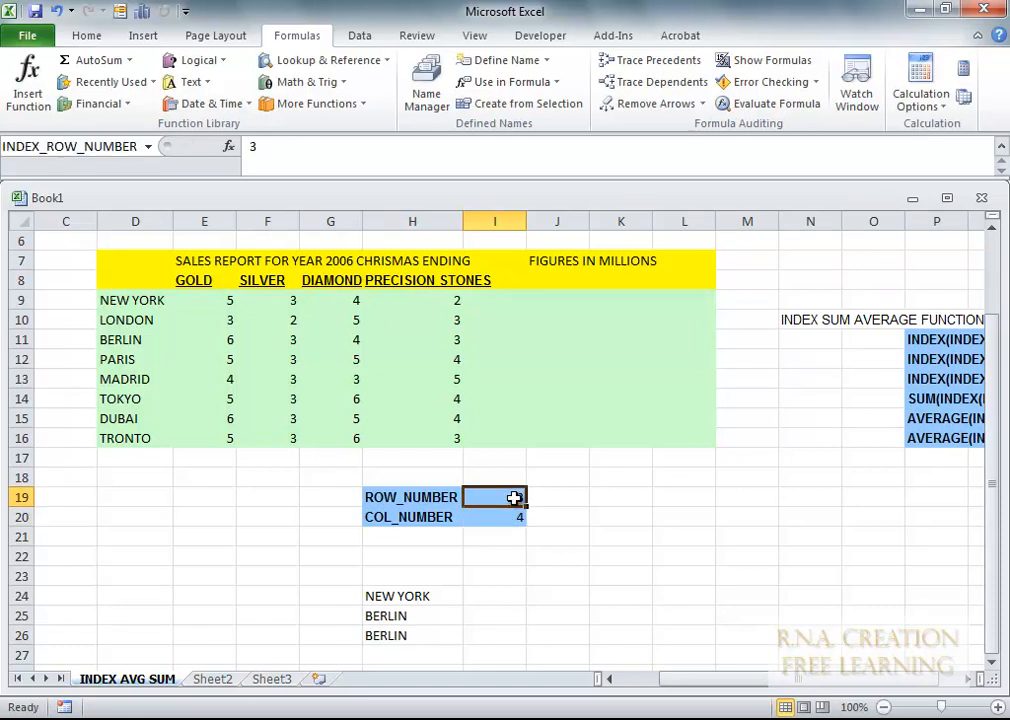
pyautogui.write('8')
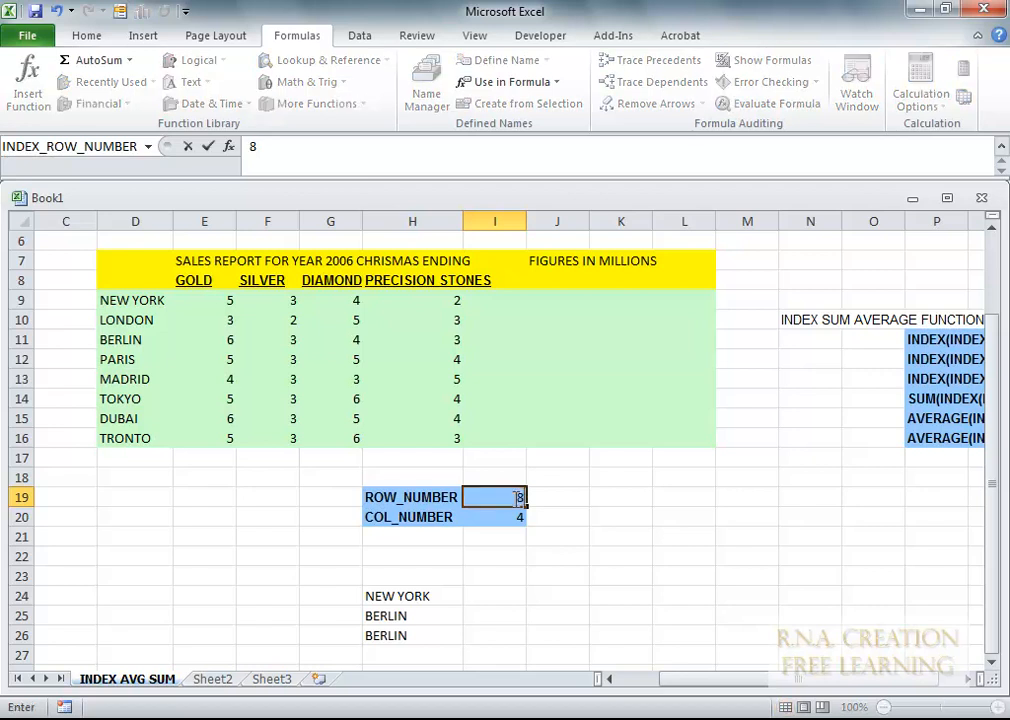
pyautogui.press('BackSpace')
pyautogui.write('6')
pyautogui.press('Return')
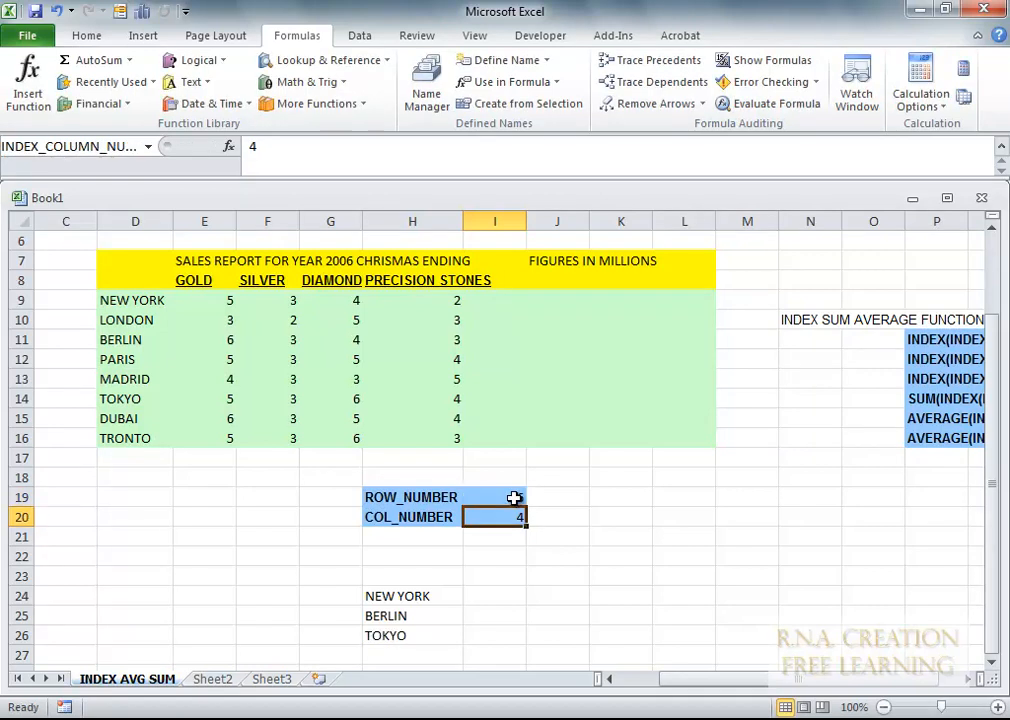
pyautogui.click(512, 497)
pyautogui.write('1')
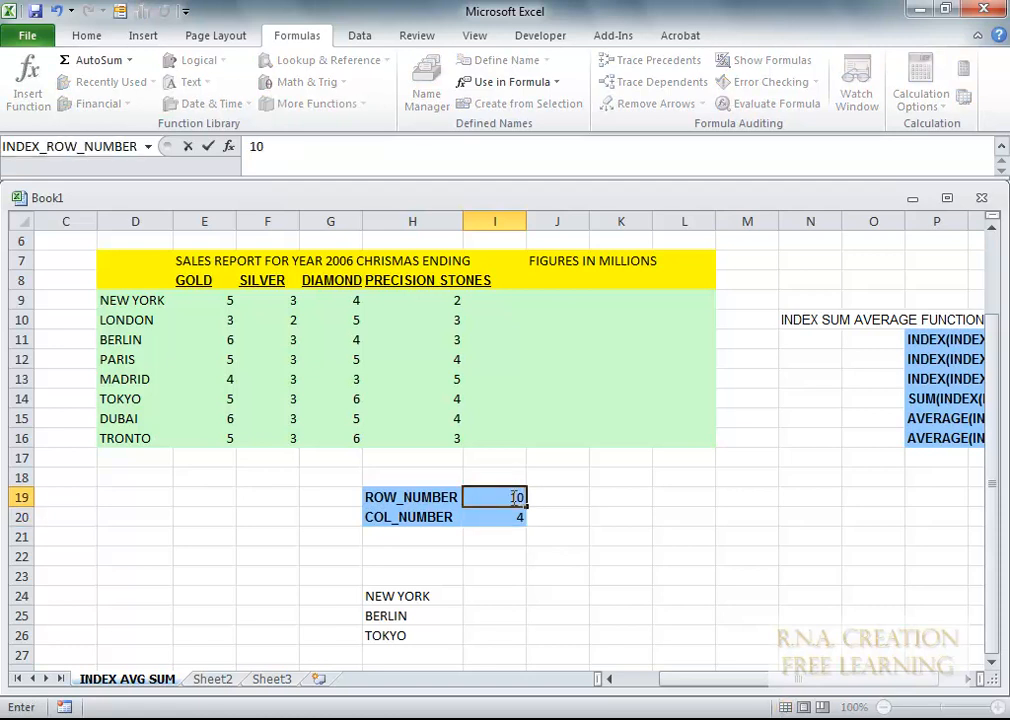
pyautogui.write('0')
pyautogui.press('Return')
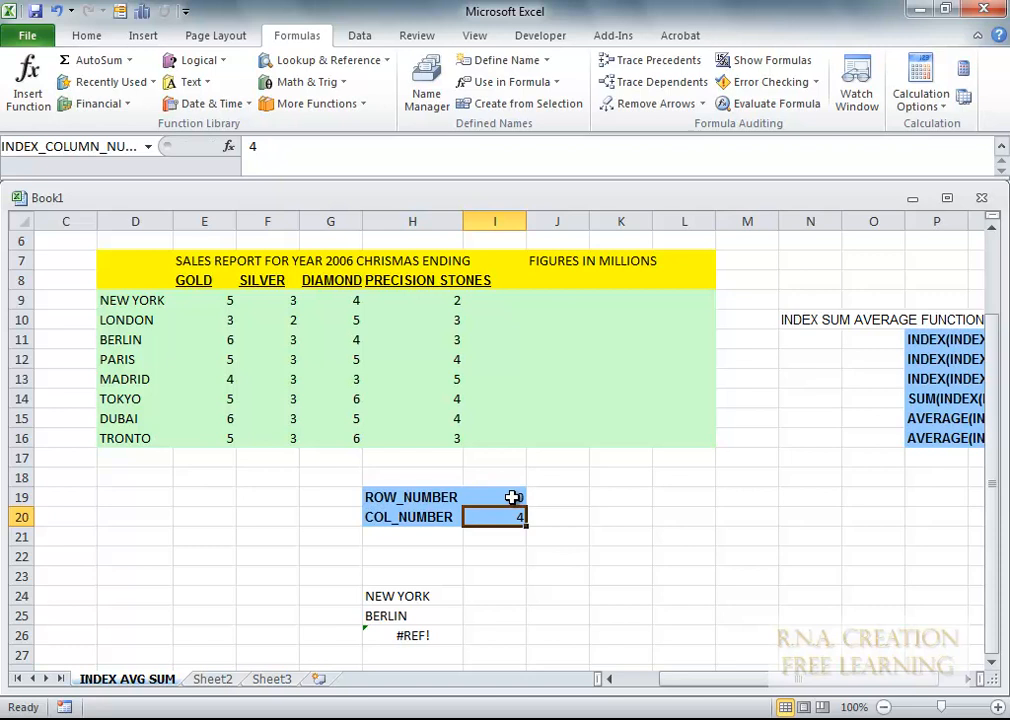
# Step: Set the ROW_NUMBER value in I19 to 4
pyautogui.click(512, 497)
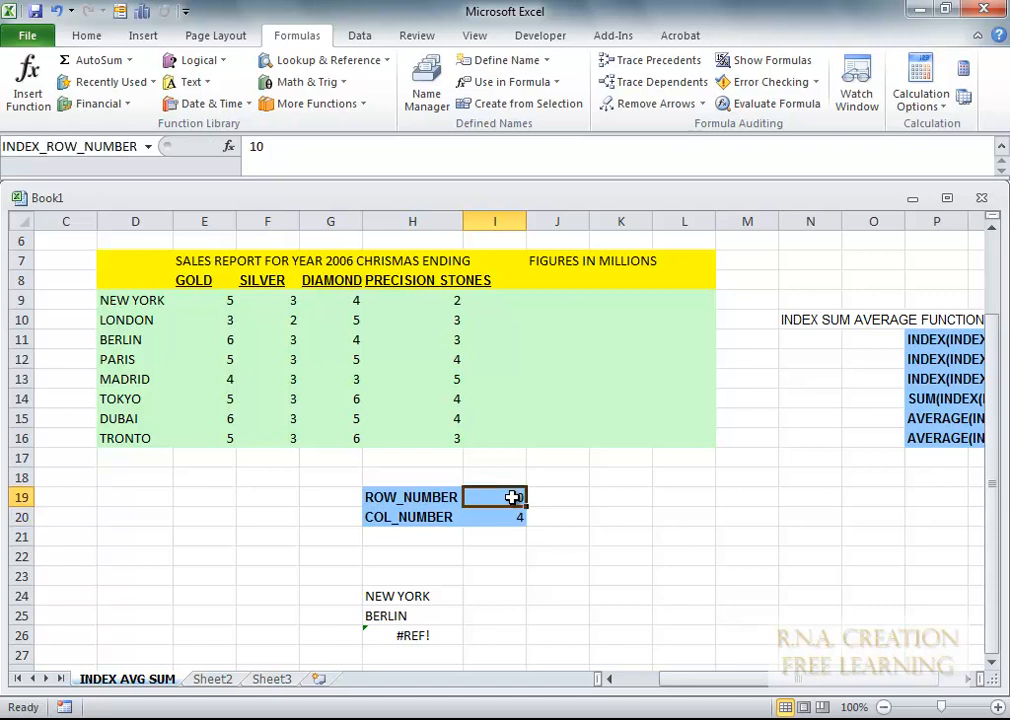
pyautogui.write('4')
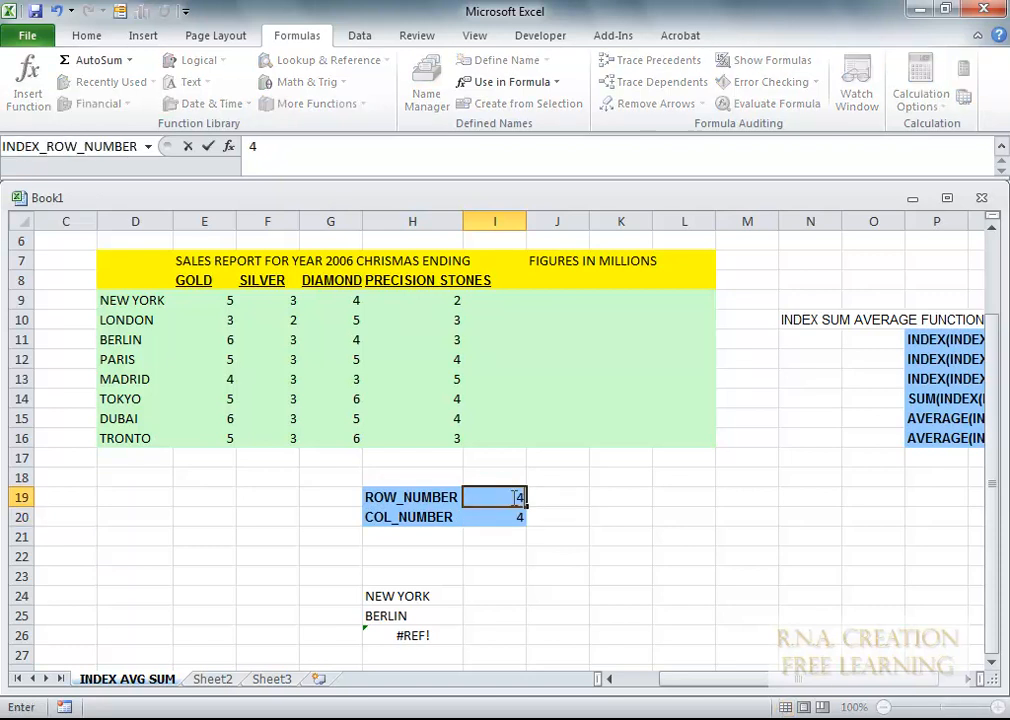
pyautogui.press('Return')
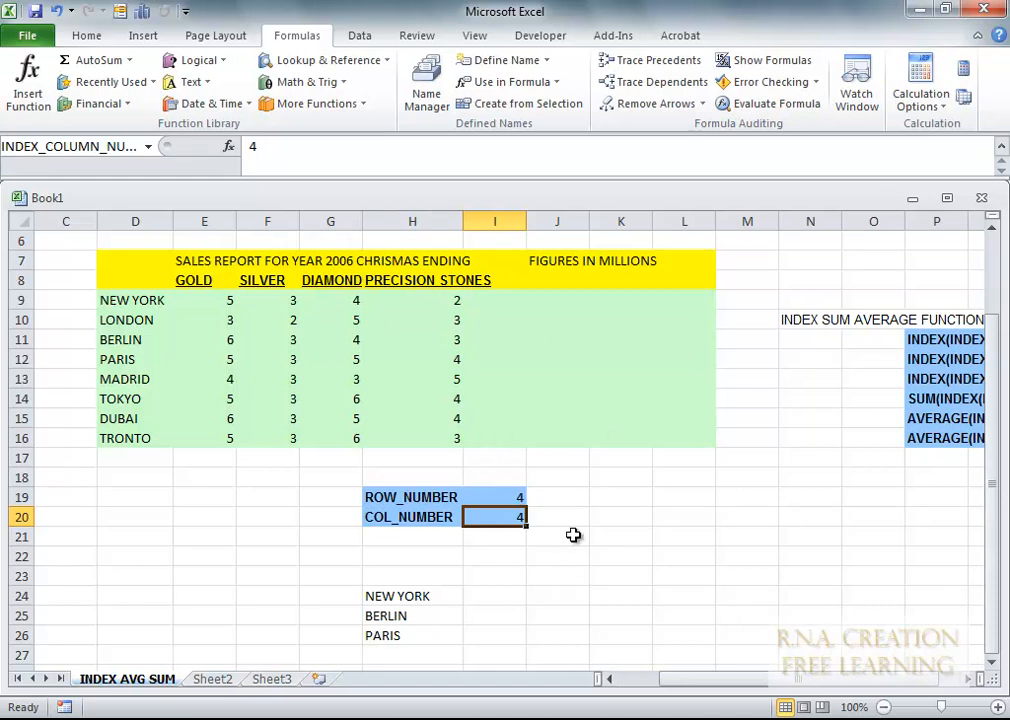
# Step: Review the formulas in H25 and H26 and compare them with the samples under INDEX SUM AVERAGE FUNCTION USED
pyautogui.moveTo(720, 688); pyautogui.dragTo(743, 688)
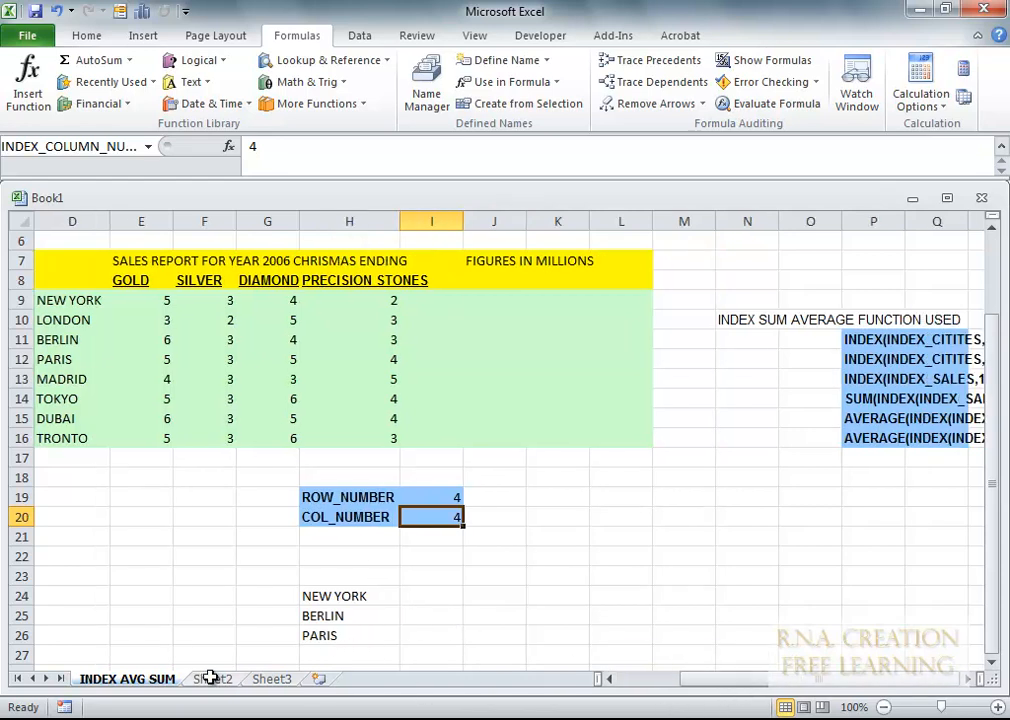
pyautogui.click(326, 636)
pyautogui.click(336, 616)
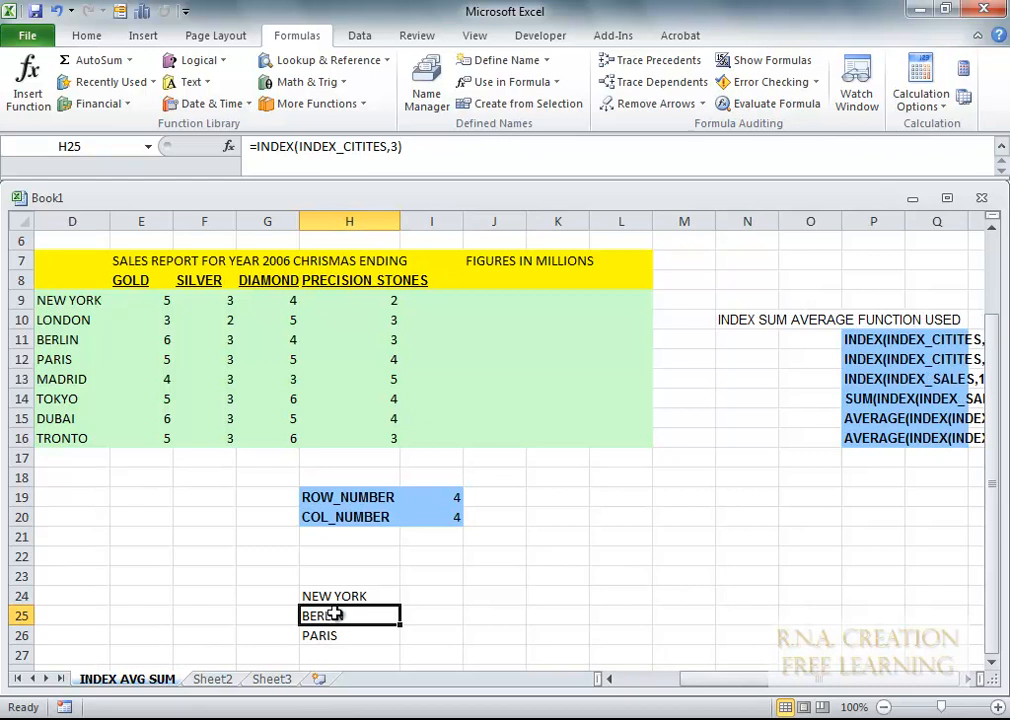
pyautogui.click(341, 638)
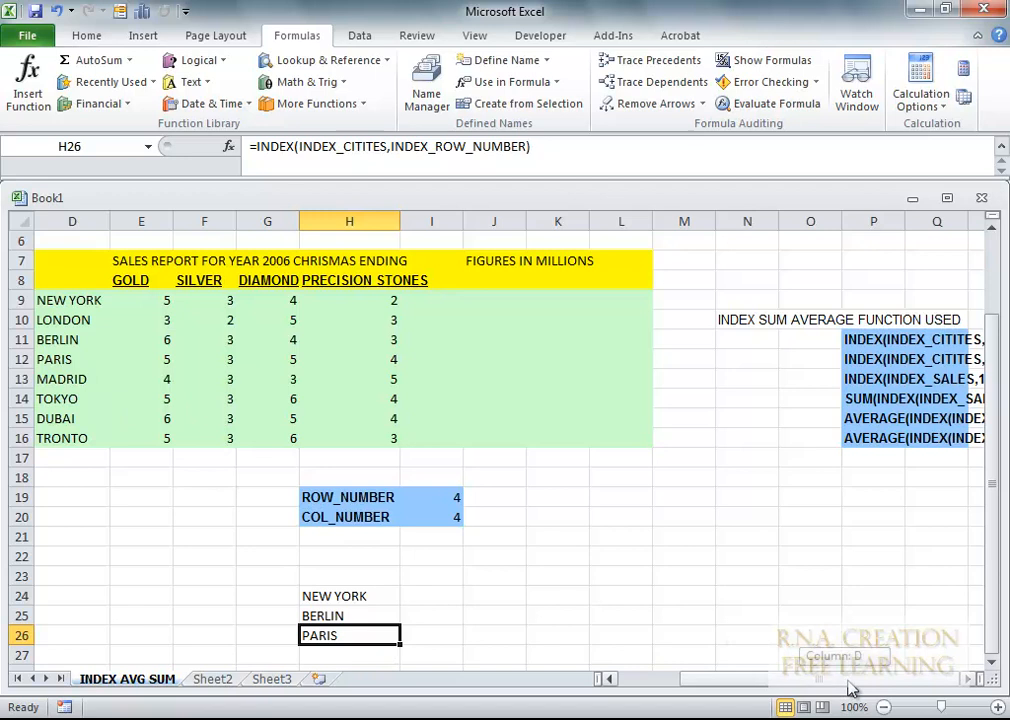
pyautogui.click(975, 683)
pyautogui.click(975, 683)
pyautogui.click(975, 683)
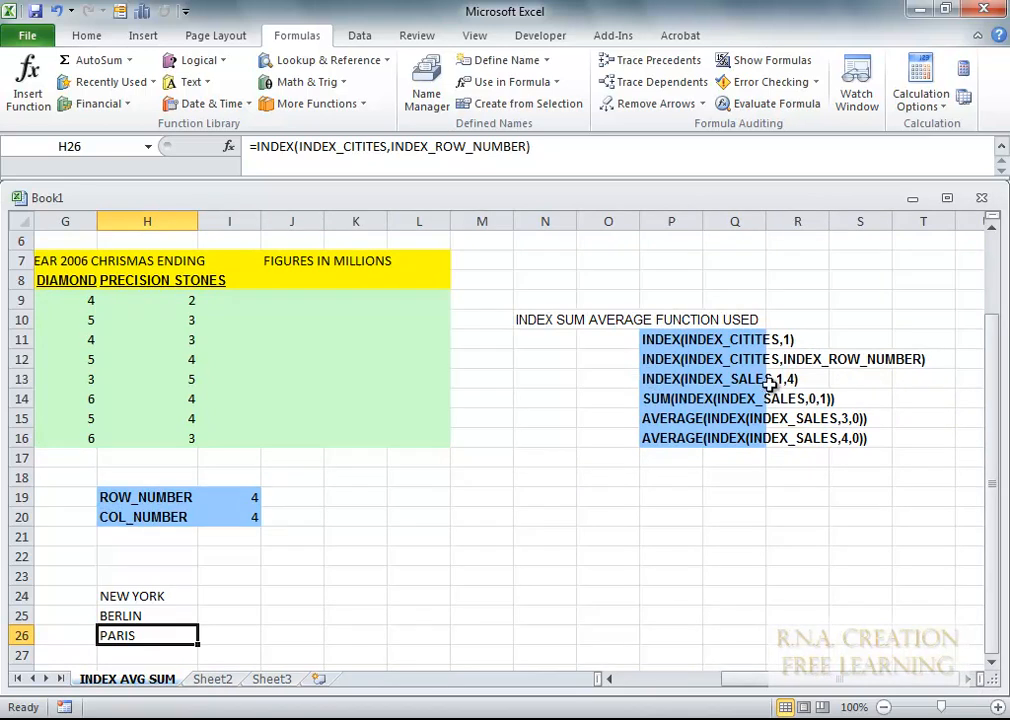
pyautogui.moveTo(811, 680); pyautogui.dragTo(717, 616)
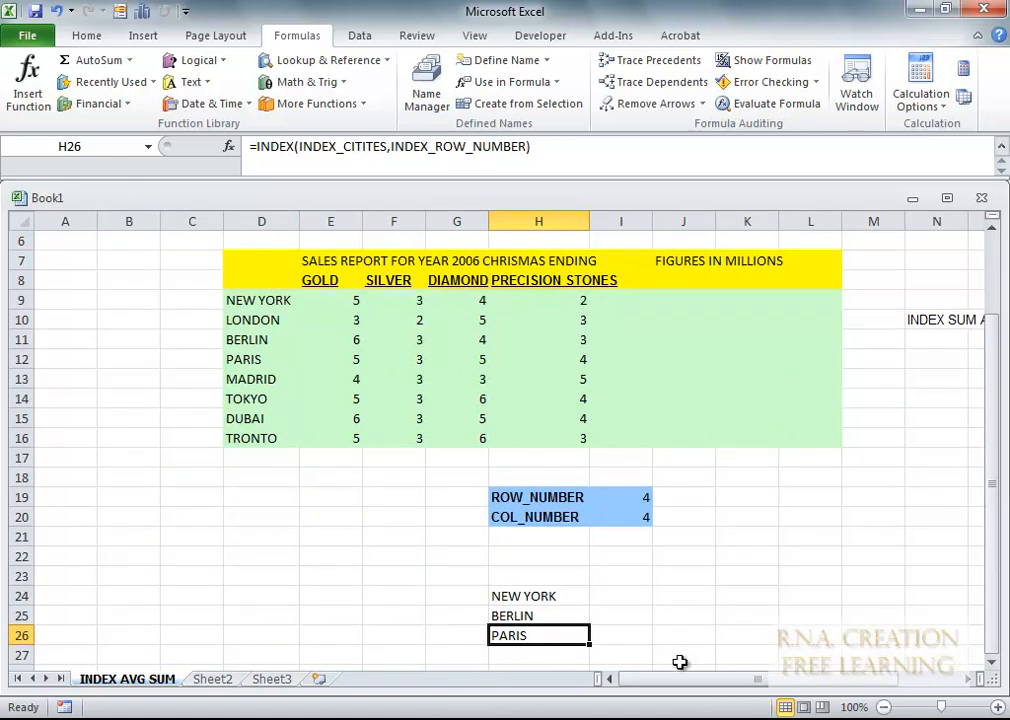
# Step: Enter =INDEX(INDEX_SALES,1,4) in H27, picking INDEX_SALES from the defined names
pyautogui.click(535, 655)
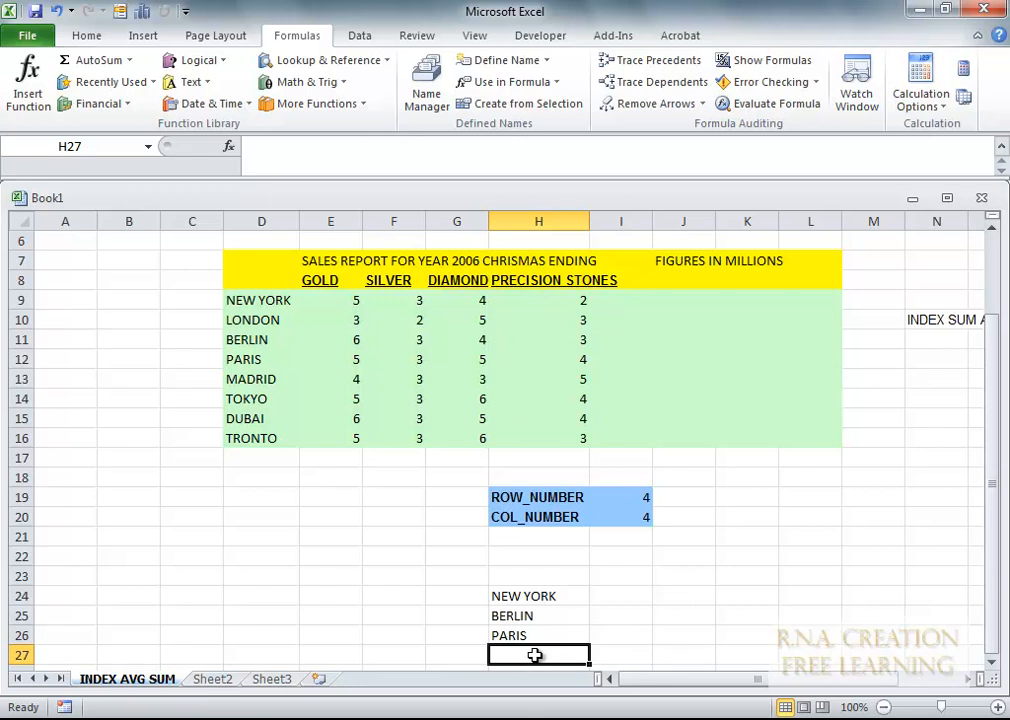
pyautogui.write('=INDEX')
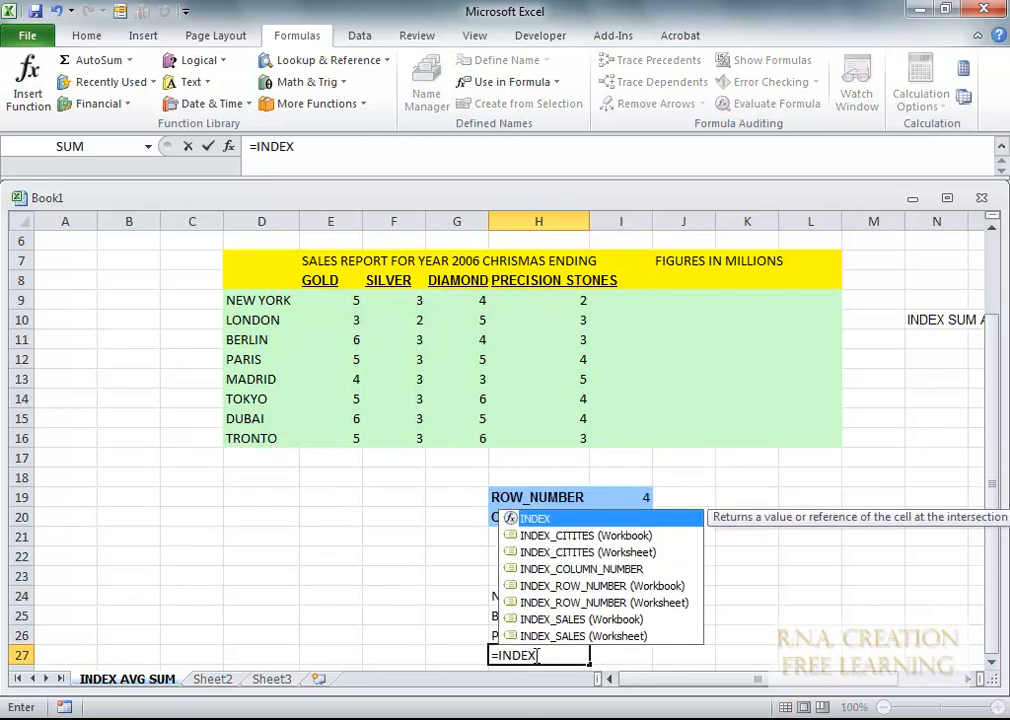
pyautogui.write('(')
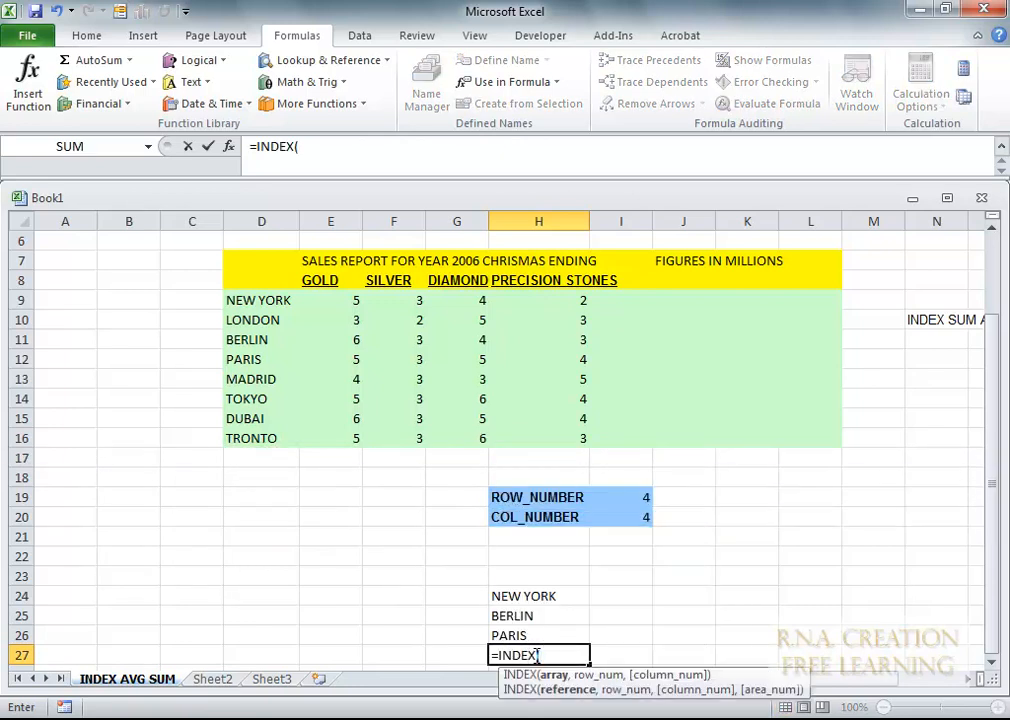
pyautogui.press('F5')
pyautogui.click(571, 270)
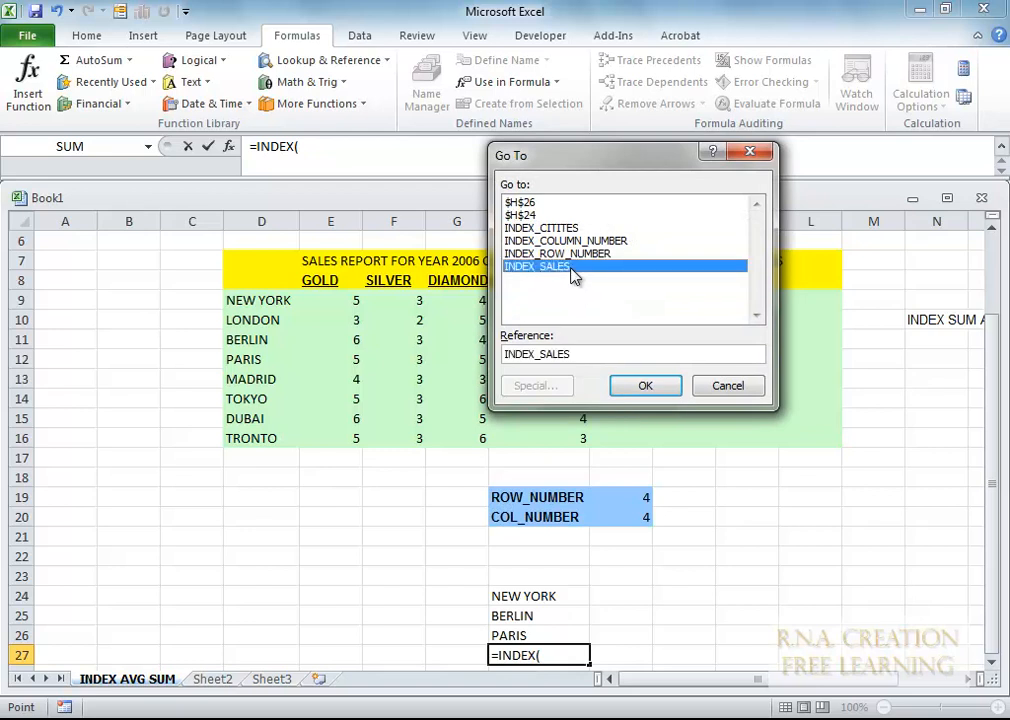
pyautogui.click(648, 386)
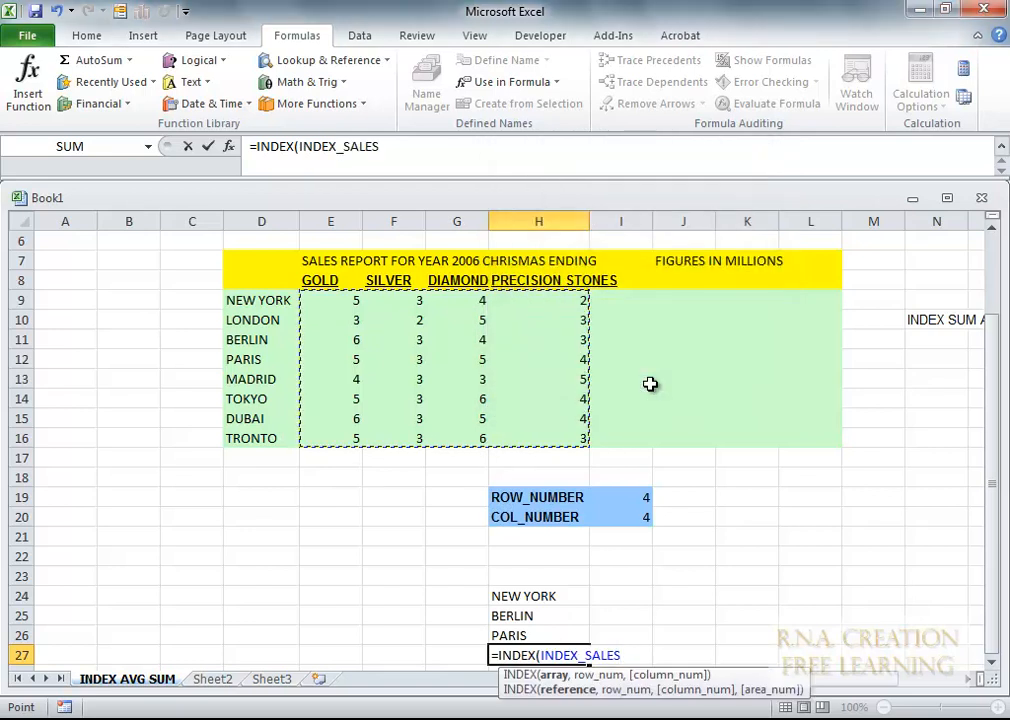
pyautogui.write(',1,4')
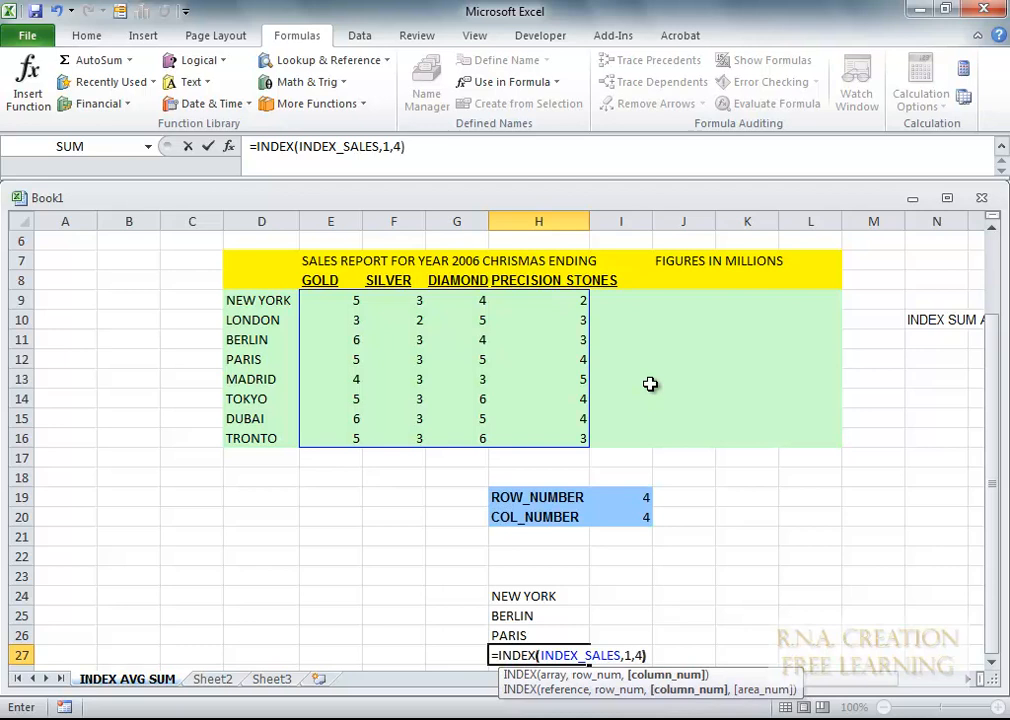
pyautogui.press('Return')
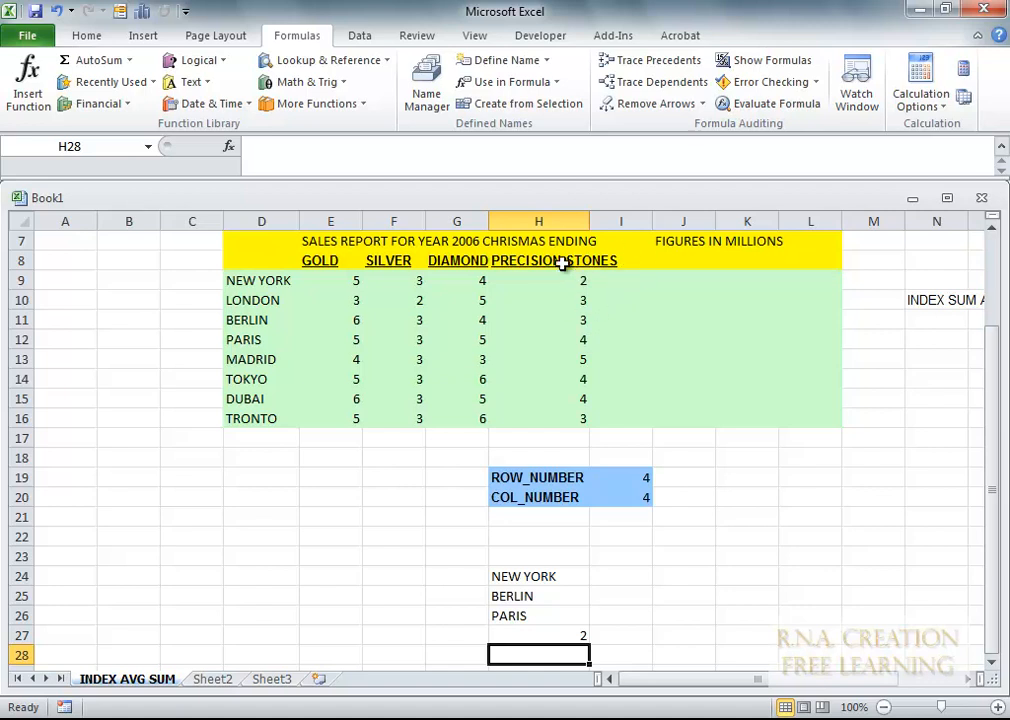
# Step: Copy the INDEX formula from H27 to H28 and set the copy's row number and column number to 2
pyautogui.click(576, 637)
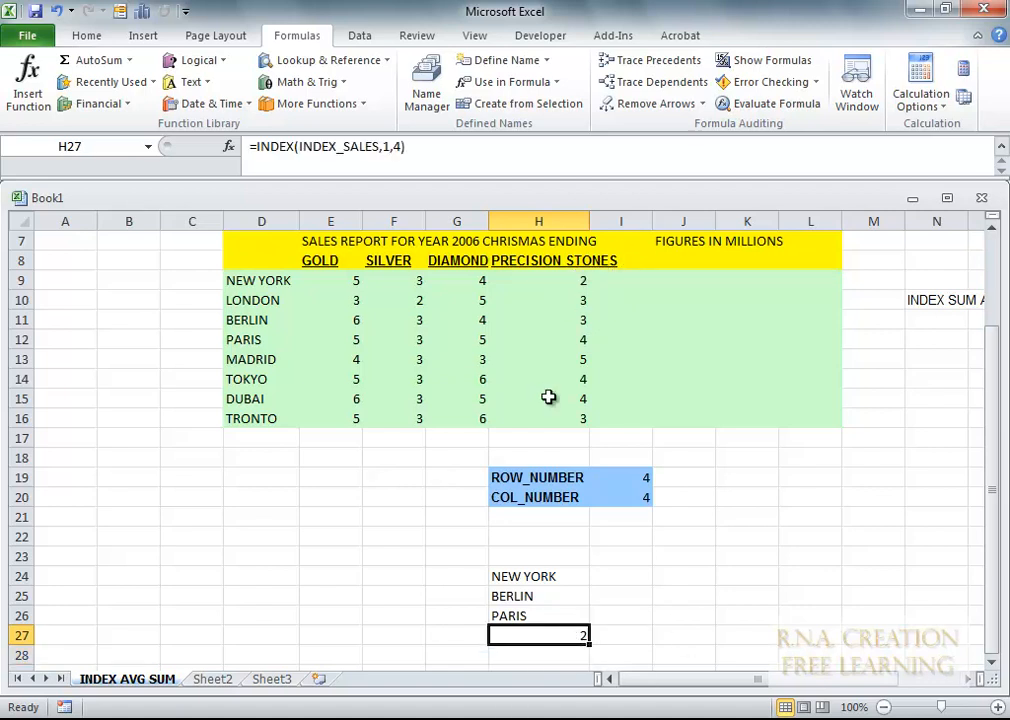
pyautogui.hotkey('ctrl', 'c')
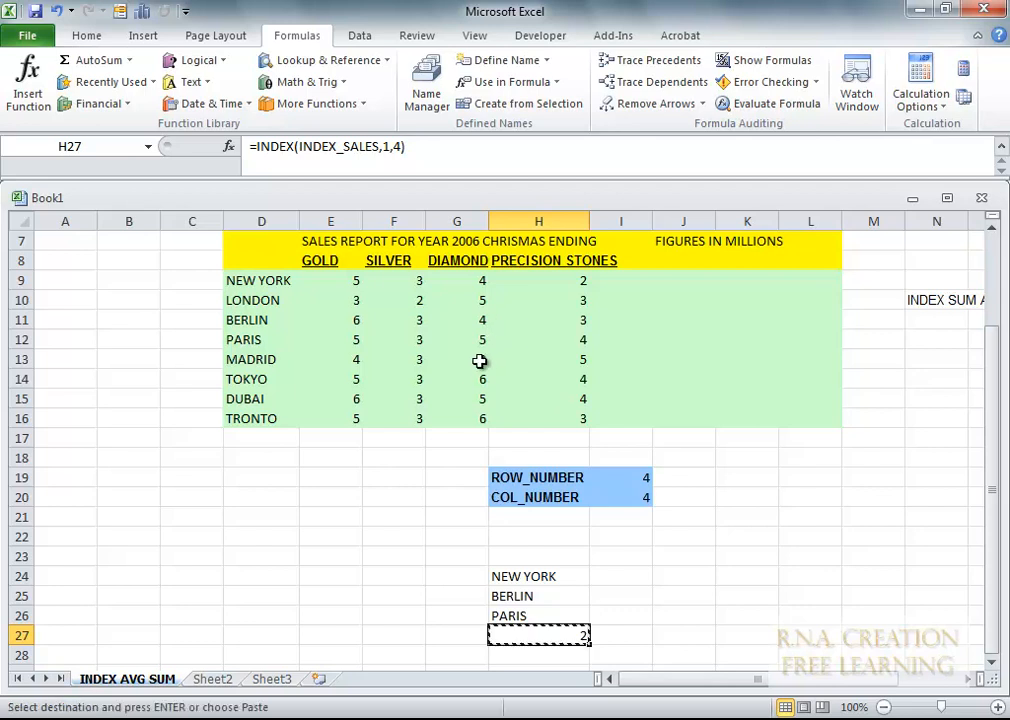
pyautogui.click(525, 653)
pyautogui.hotkey('ctrl', 'v')
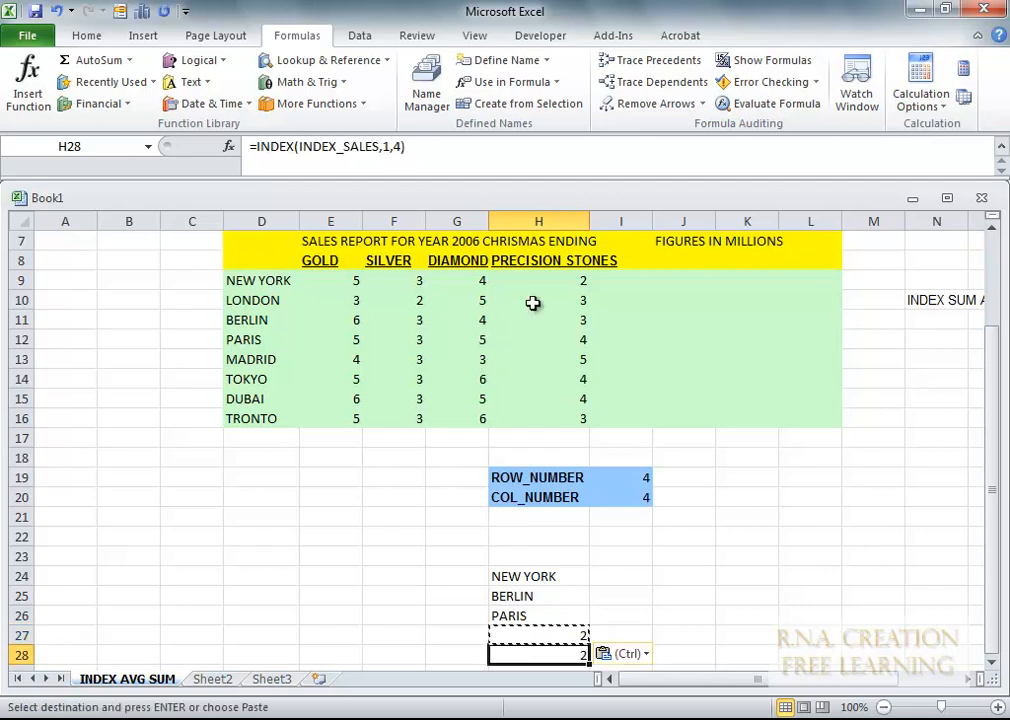
pyautogui.click(388, 147)
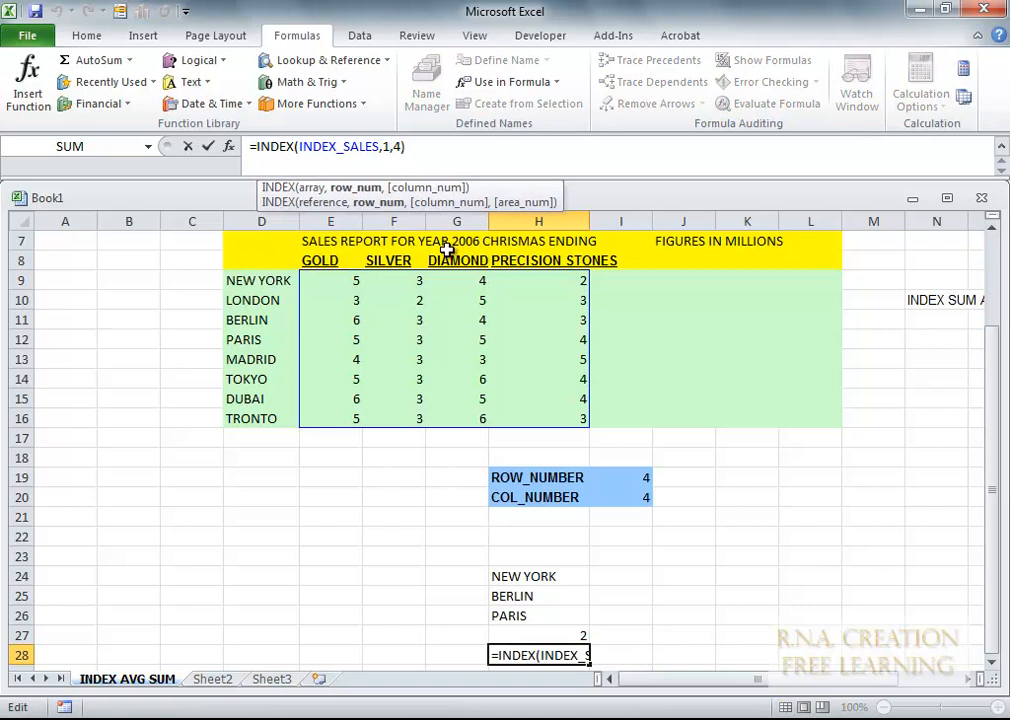
pyautogui.press('BackSpace')
pyautogui.write('2')
pyautogui.press('Right')
pyautogui.press('Right')
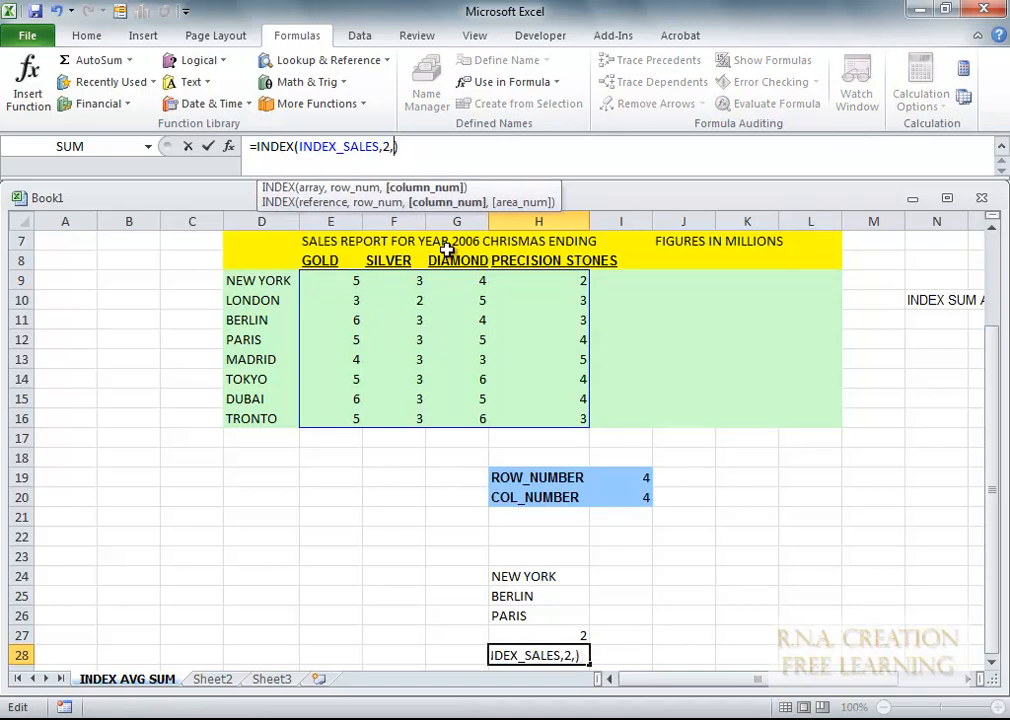
pyautogui.press('Return')
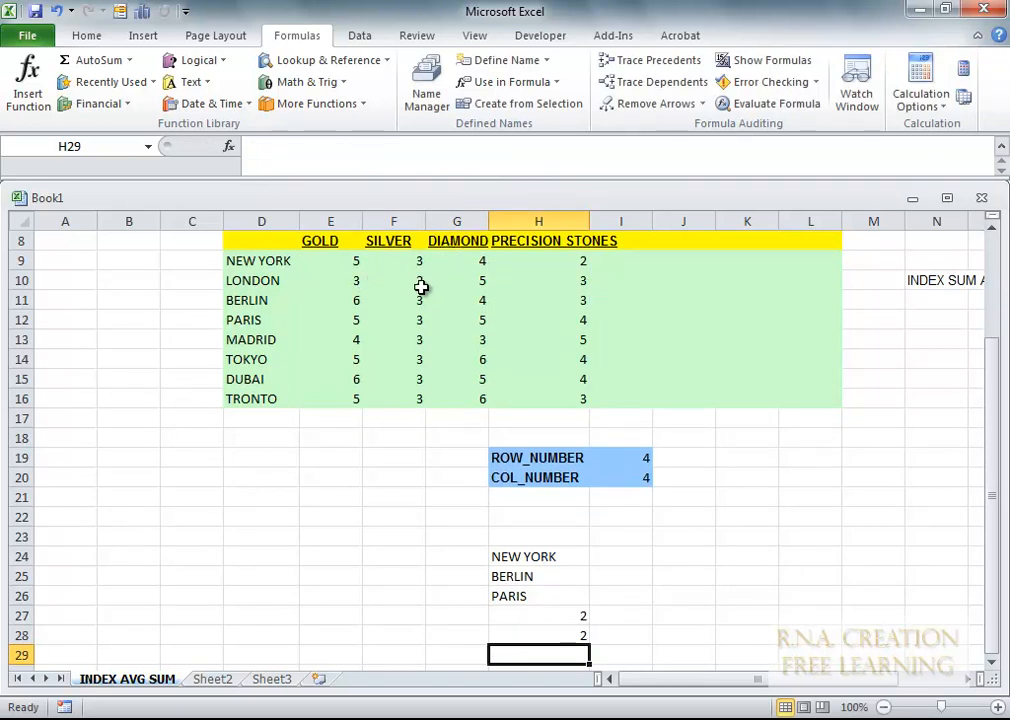
# Step: Change the column number of the INDEX formula in H28 to 3
pyautogui.click(540, 635)
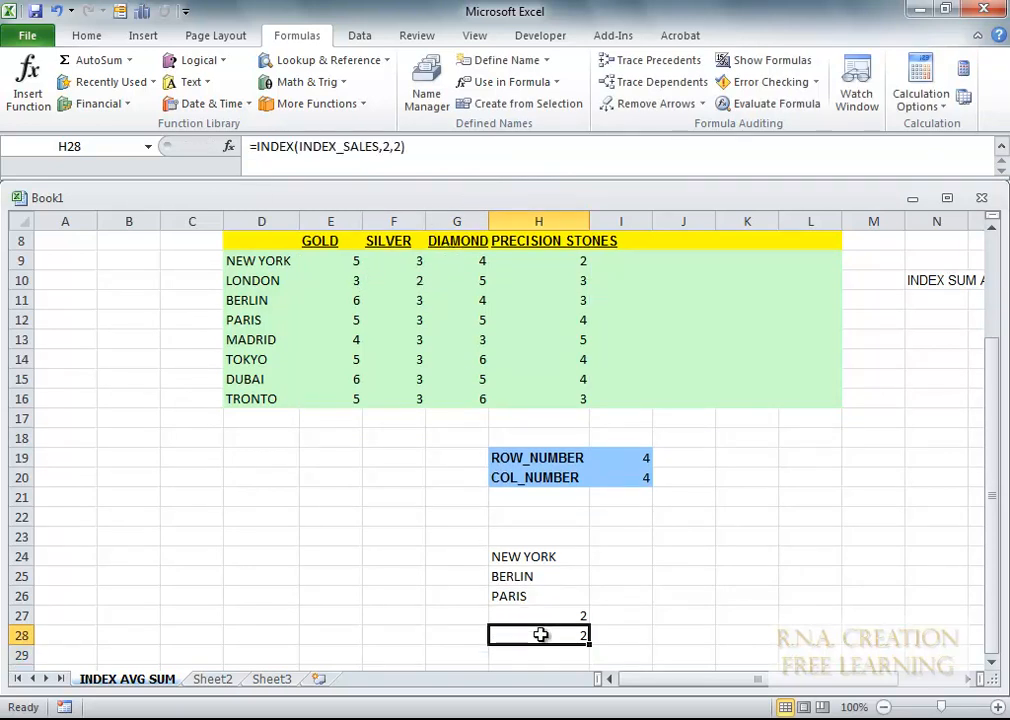
pyautogui.click(400, 147)
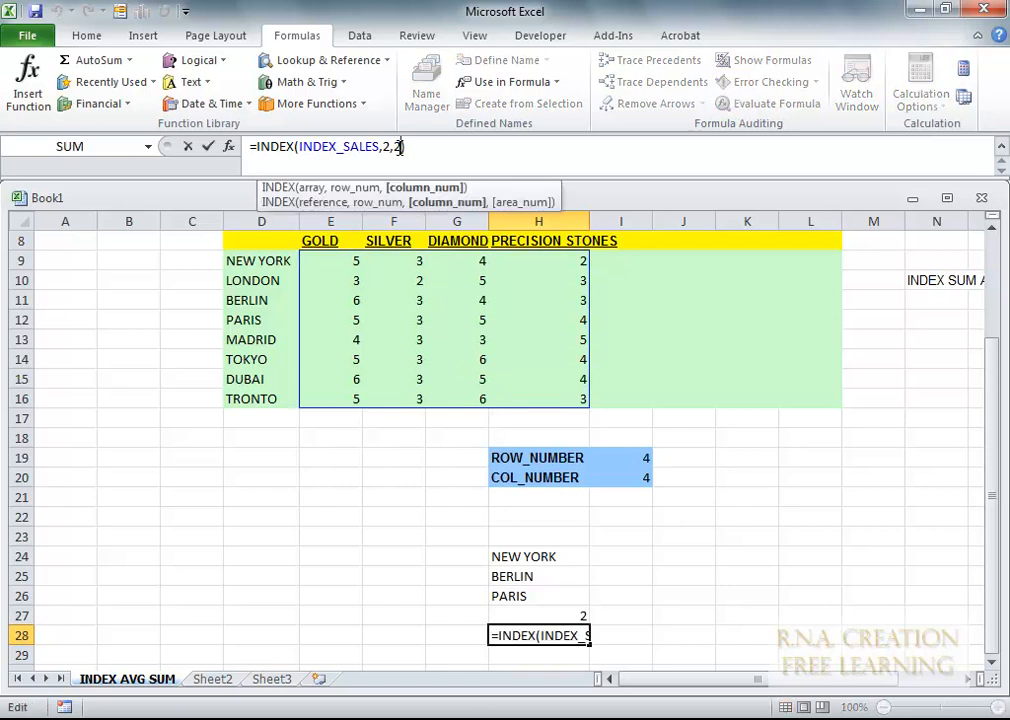
pyautogui.press('BackSpace')
pyautogui.write('3')
pyautogui.press('Return')
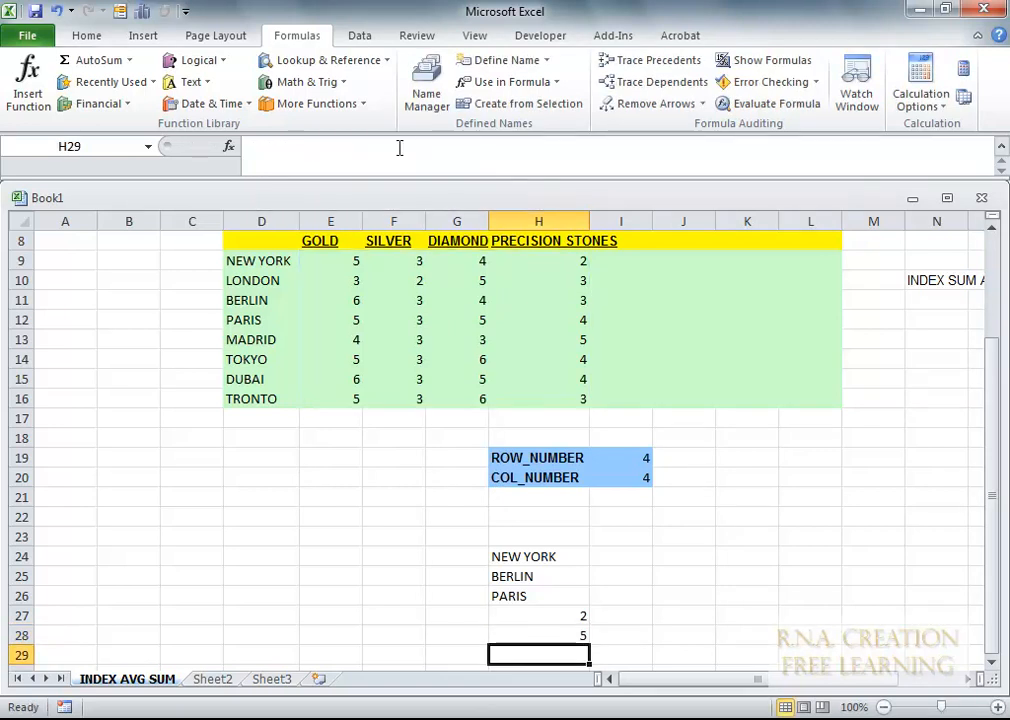
pyautogui.click(559, 640)
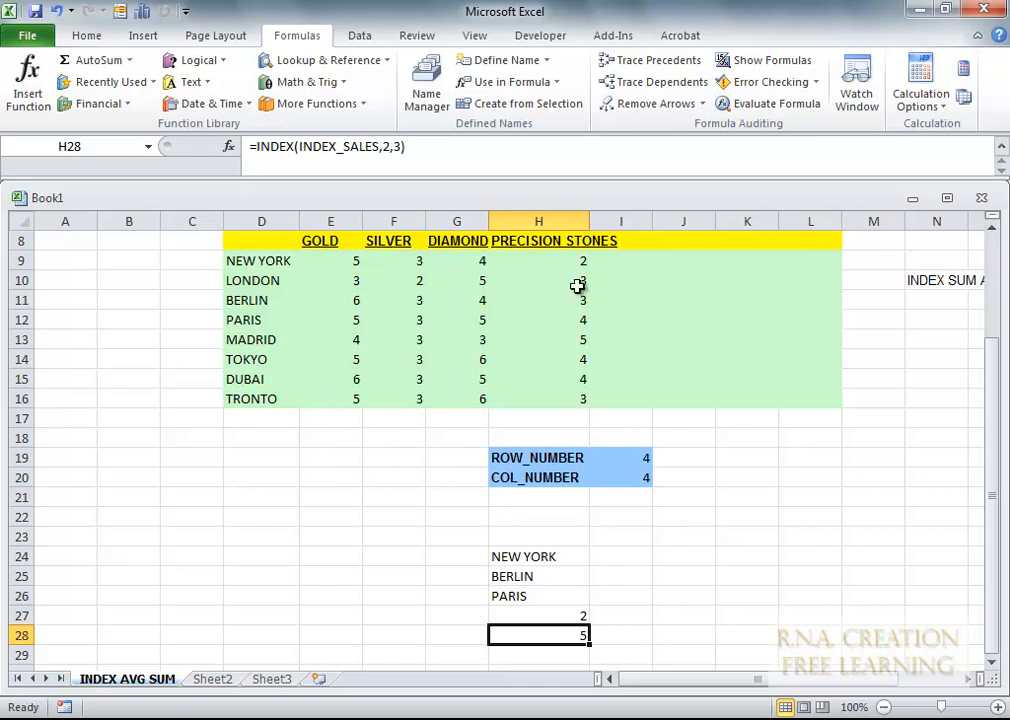
# Step: Examine the remaining sample formulas from P13 to P16 and relate them to the sales report's rows and columns
pyautogui.moveTo(790, 679); pyautogui.dragTo(888, 690)
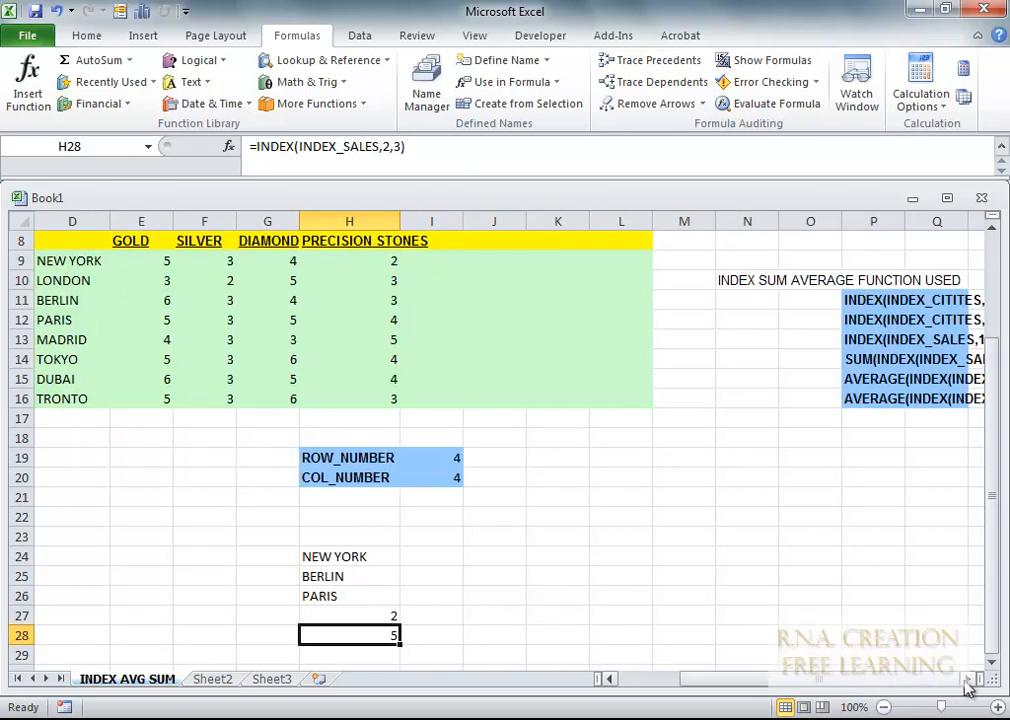
pyautogui.click(969, 679)
pyautogui.click(969, 679)
pyautogui.click(975, 683)
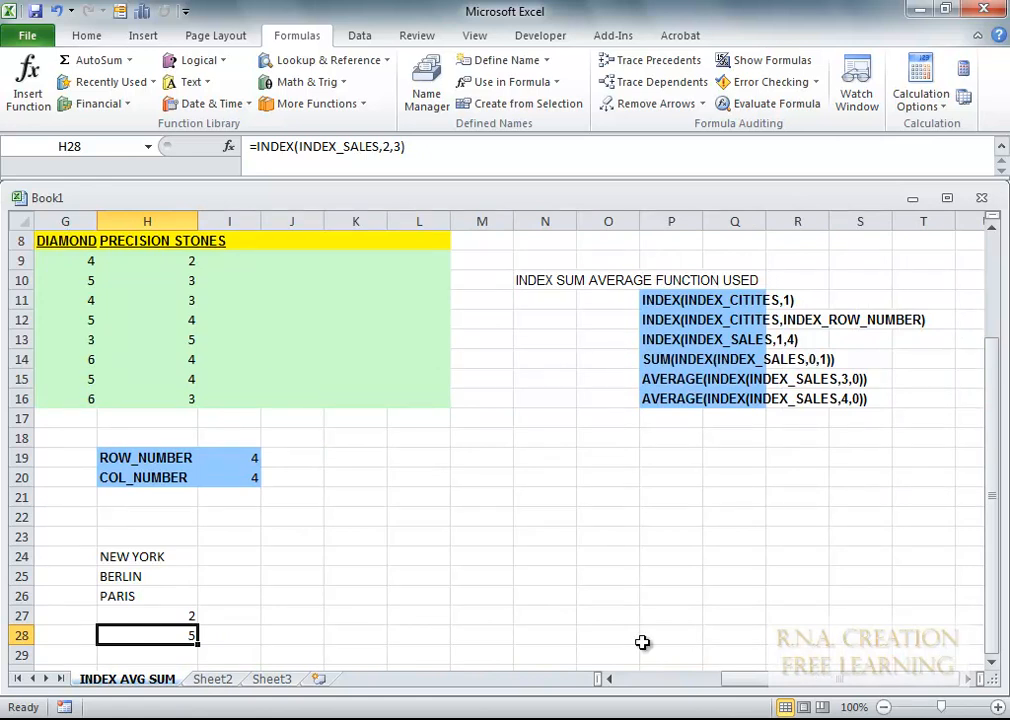
pyautogui.moveTo(832, 686); pyautogui.dragTo(744, 683)
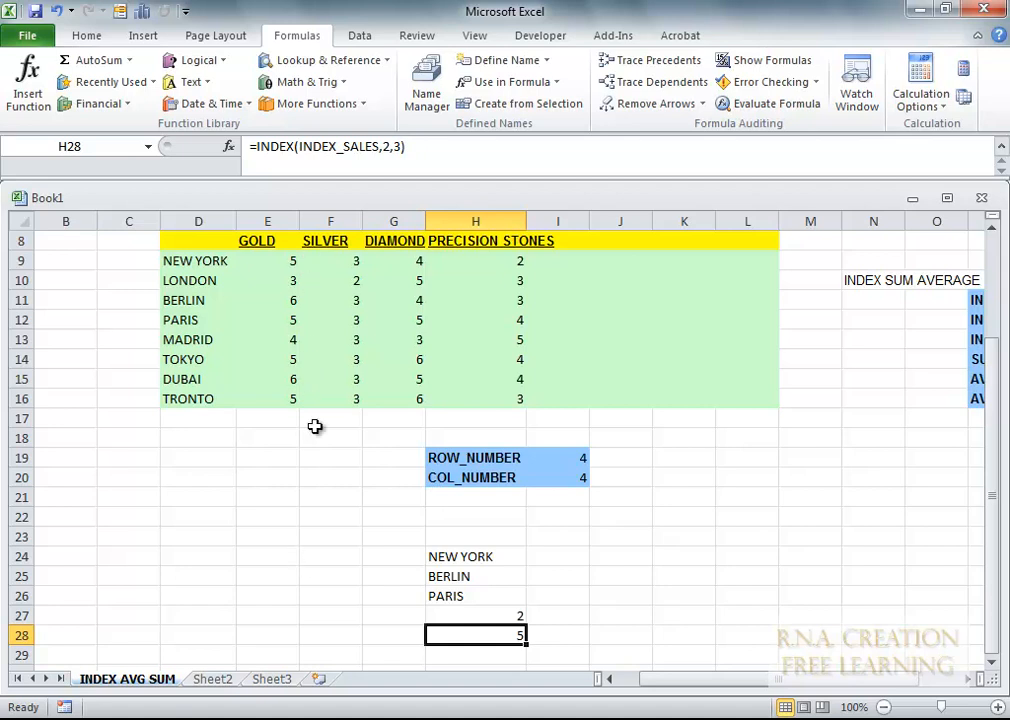
pyautogui.click(243, 551)
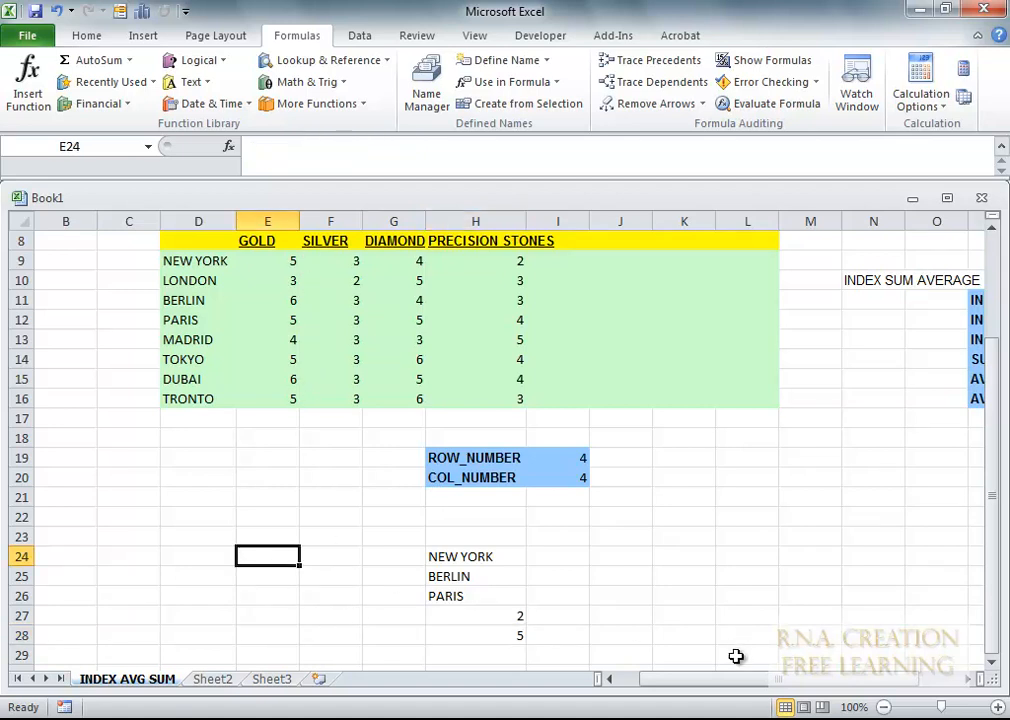
# Step: Enter =SUM(INDEX(INDEX_SALES,0,1)) in E24, picking INDEX_SALES from the defined names
pyautogui.moveTo(733, 685); pyautogui.dragTo(797, 686)
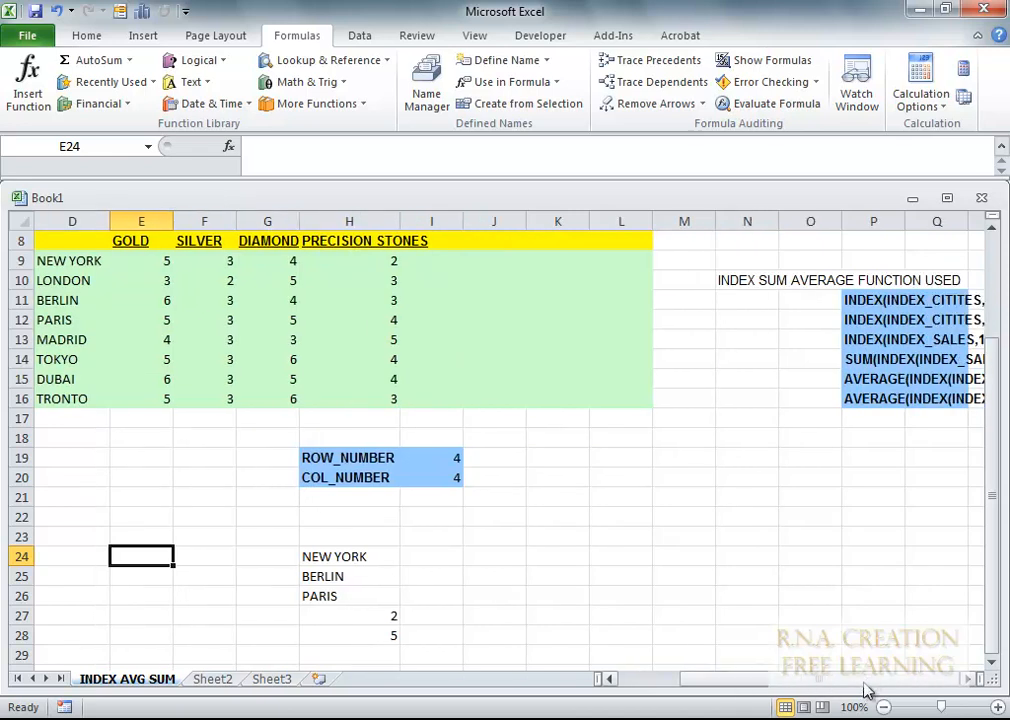
pyautogui.click(969, 680)
pyautogui.click(969, 680)
pyautogui.write('=SUM')
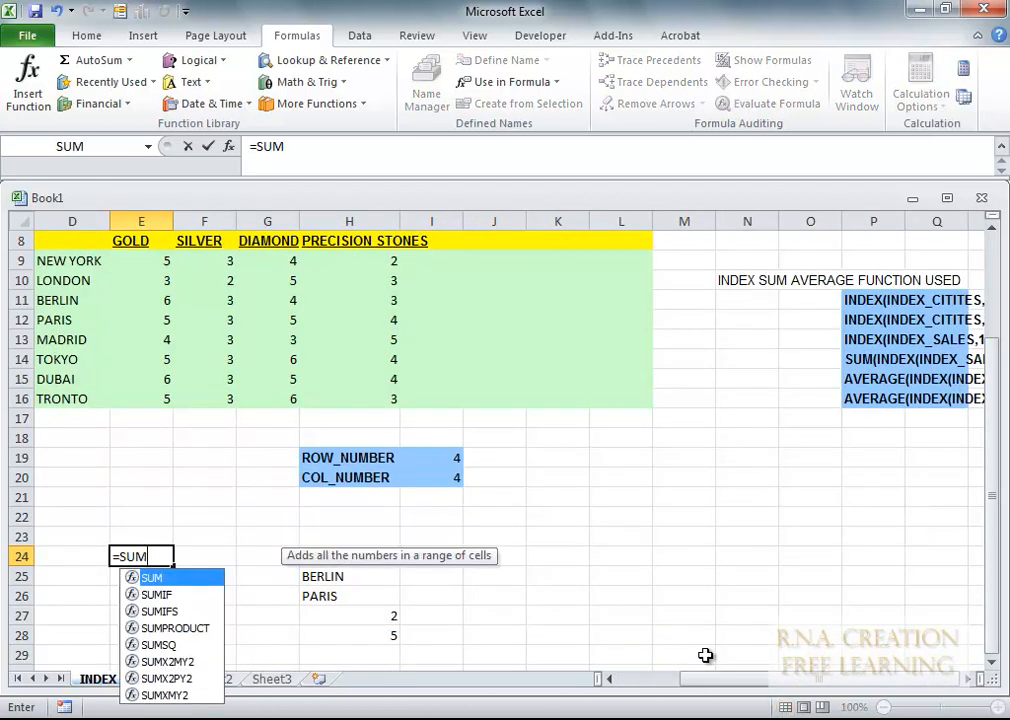
pyautogui.write('(INDEX')
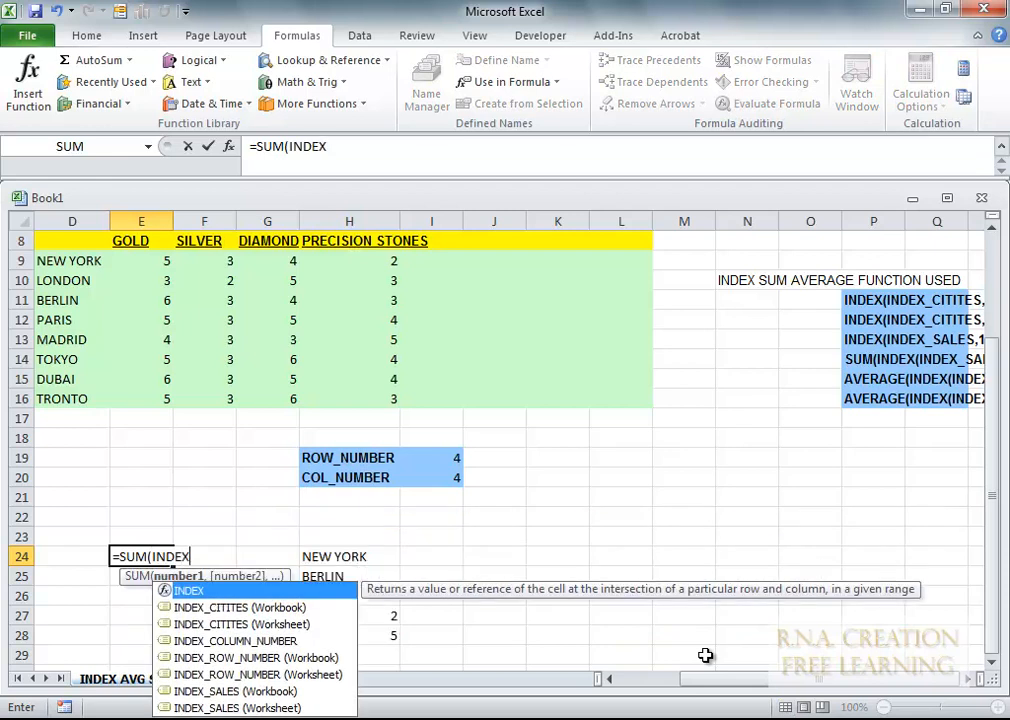
pyautogui.write('(')
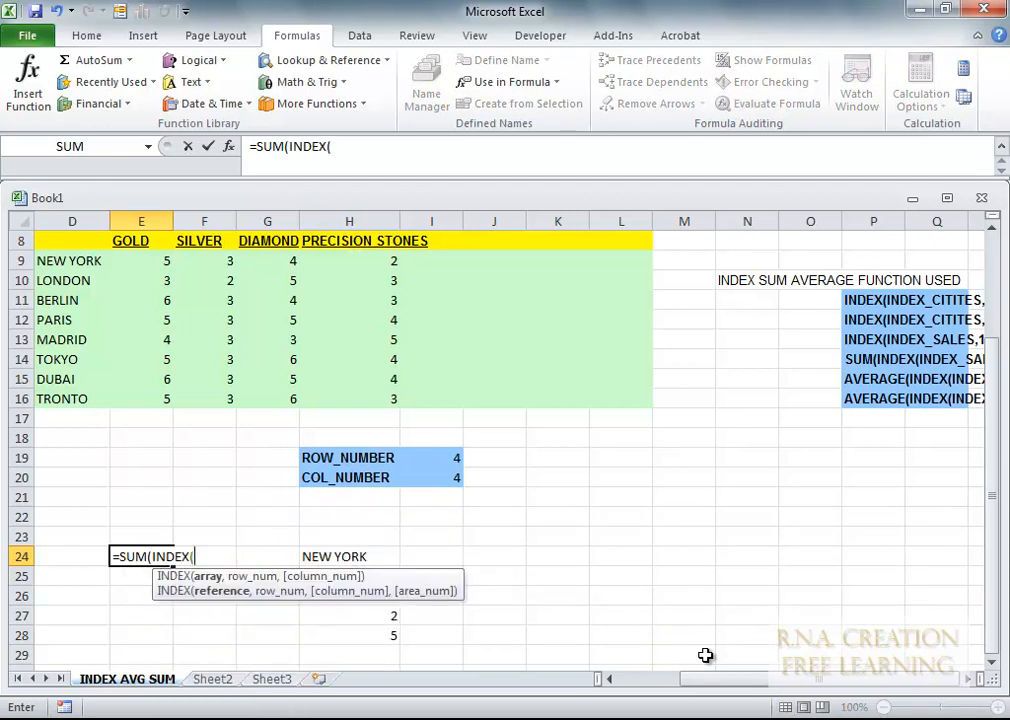
pyautogui.press('F5')
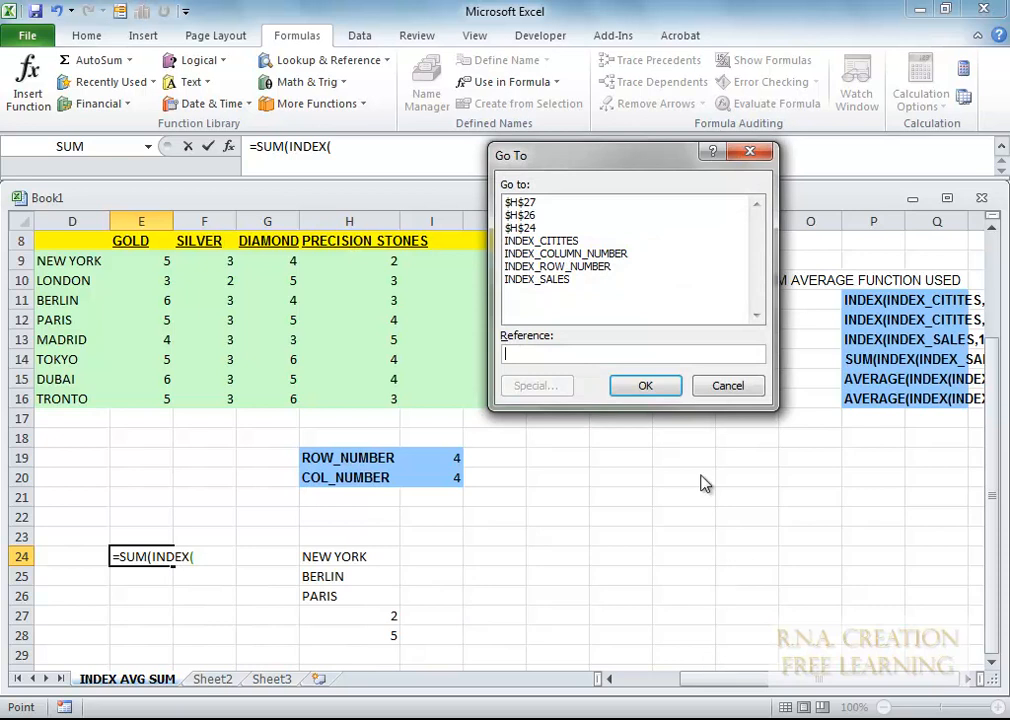
pyautogui.click(560, 280)
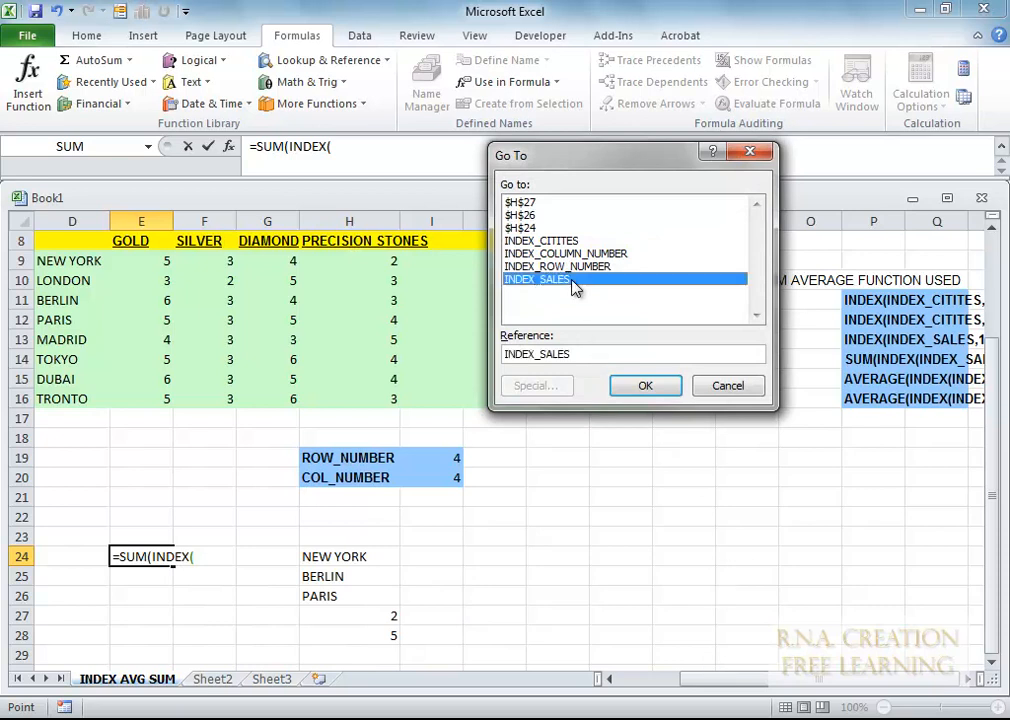
pyautogui.click(648, 386)
pyautogui.write(',0')
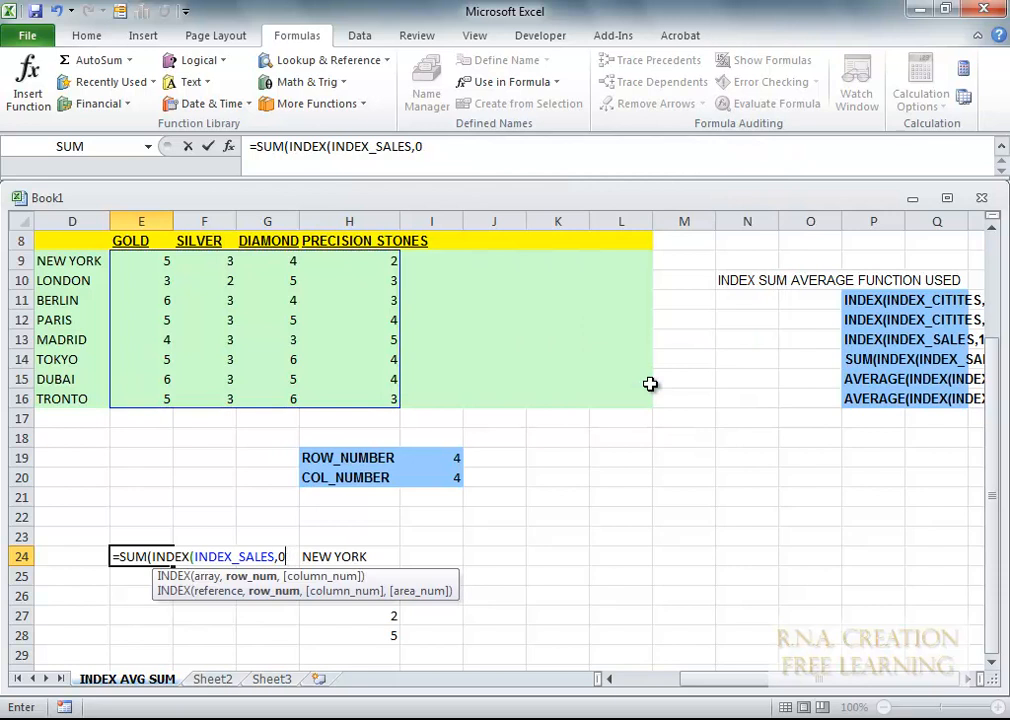
pyautogui.write('1,1)')
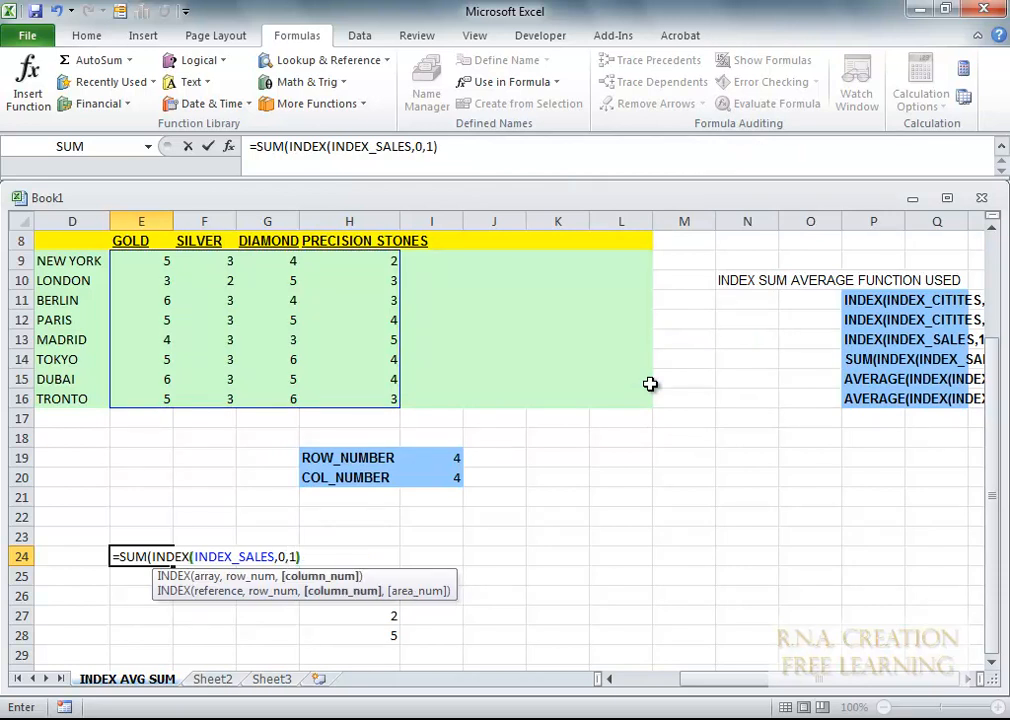
pyautogui.press('Return')
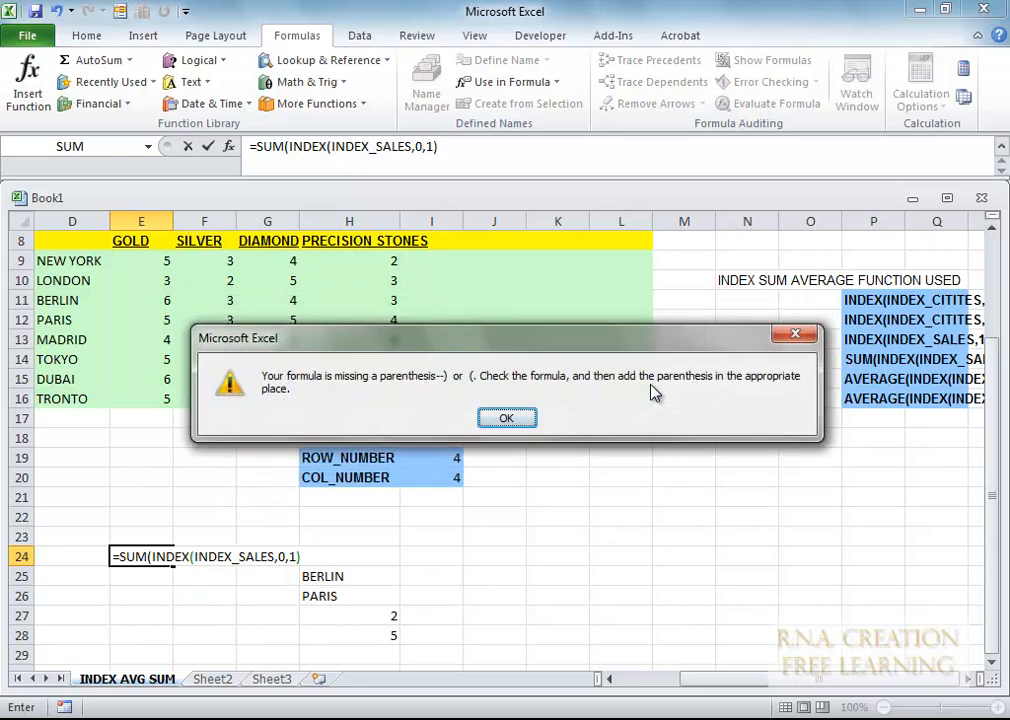
pyautogui.press('Return')
pyautogui.press('End')
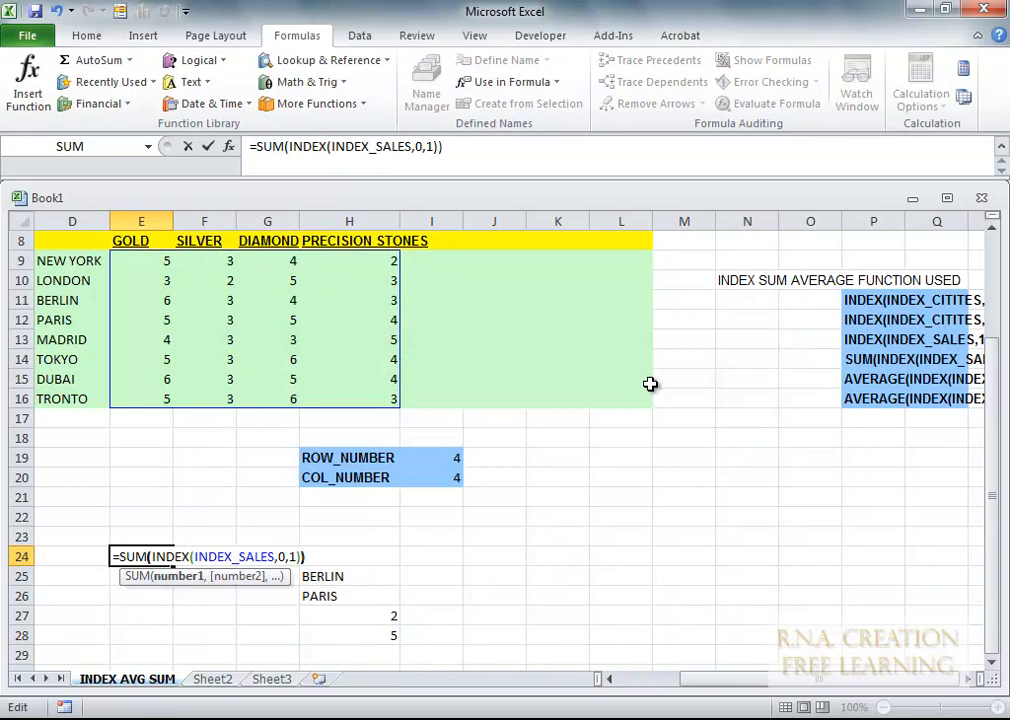
pyautogui.press('Return')
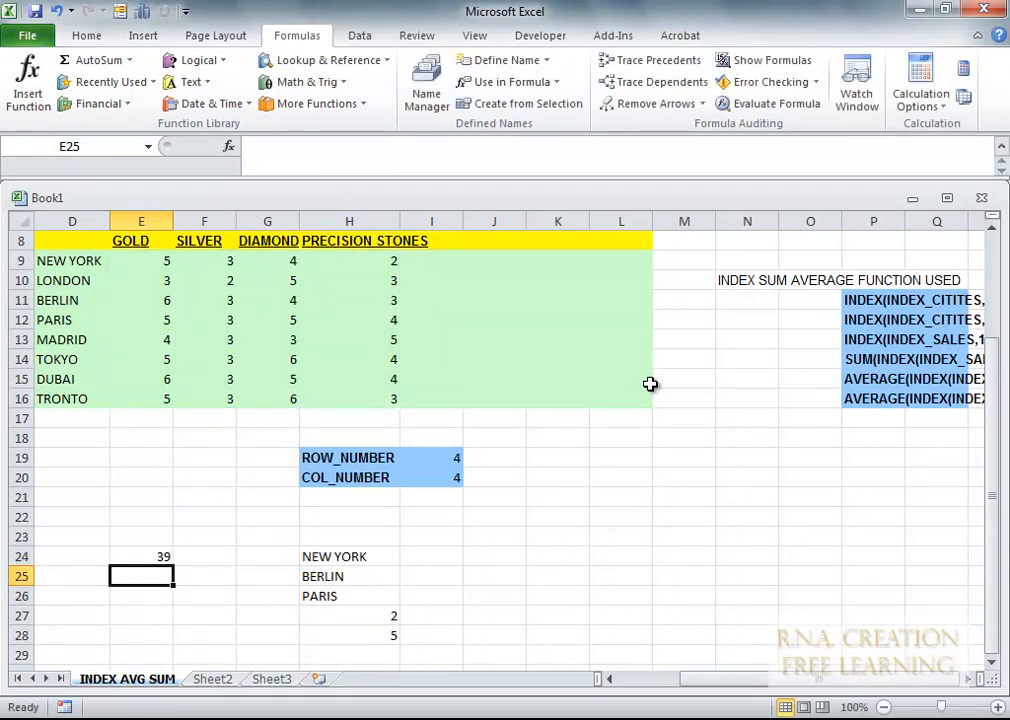
# Step: Cross-check the Gold column's total with =SUM(E9:E16) in E17, and clear that cell again
pyautogui.press('Up')
pyautogui.press('Up')
pyautogui.press('Up')
pyautogui.press('Up')
pyautogui.press('Up')
pyautogui.press('Up')
pyautogui.press('Up')
pyautogui.press('Up')
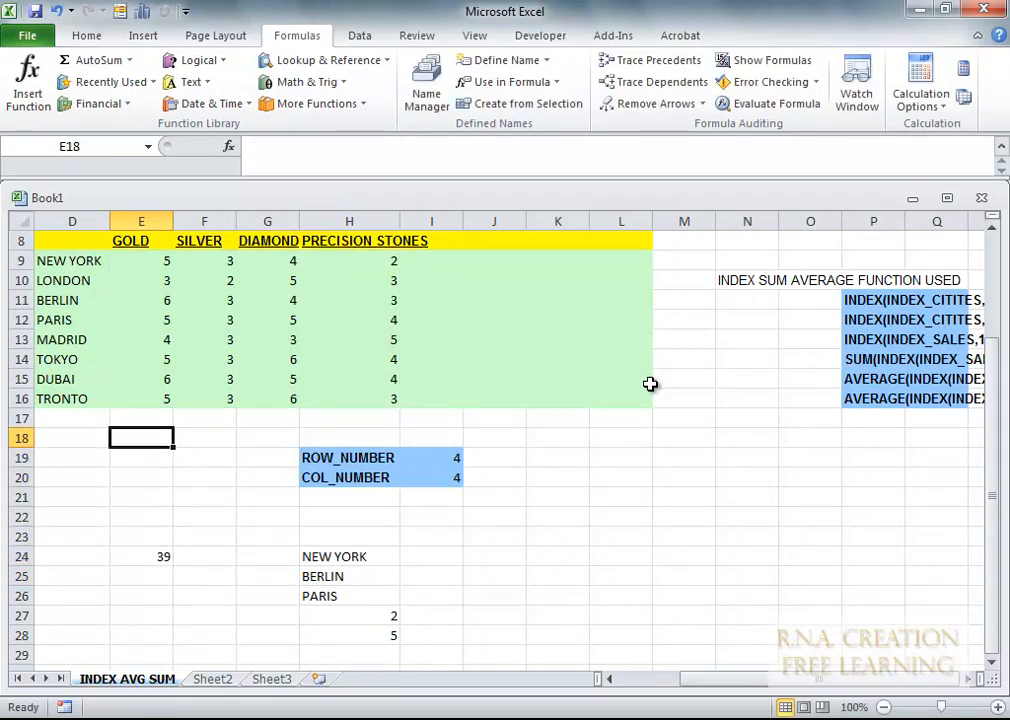
pyautogui.write('=S')
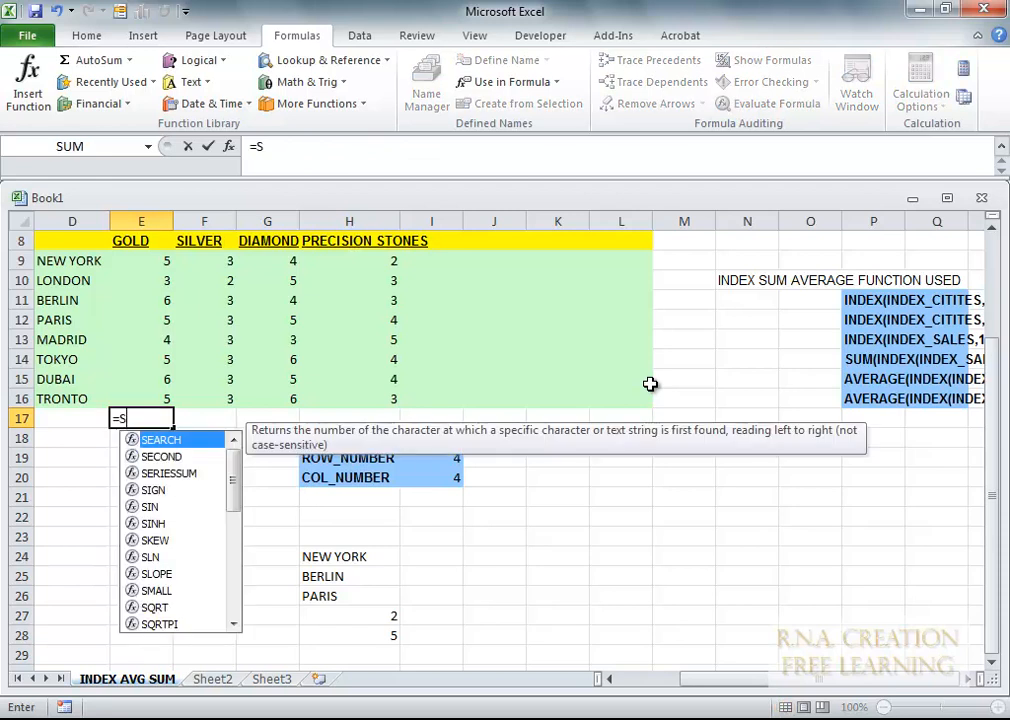
pyautogui.write('UM(')
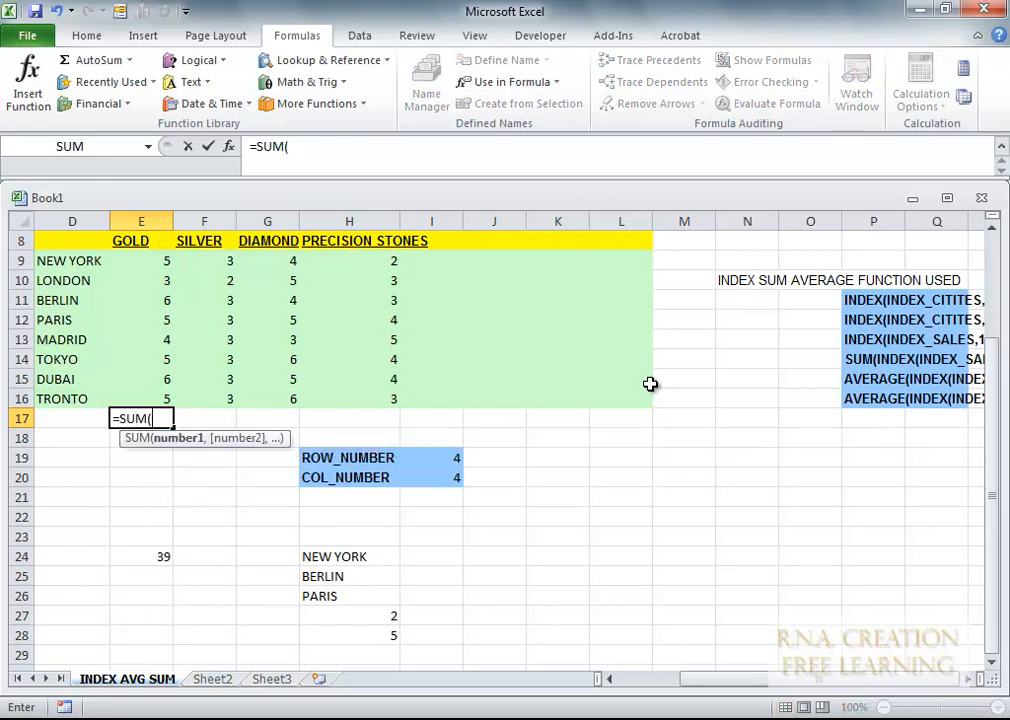
pyautogui.press('Up')
pyautogui.press('Up')
pyautogui.press('Up')
pyautogui.press('Up')
pyautogui.press('Up')
pyautogui.press('Up')
pyautogui.press('Up')
pyautogui.press('Up')
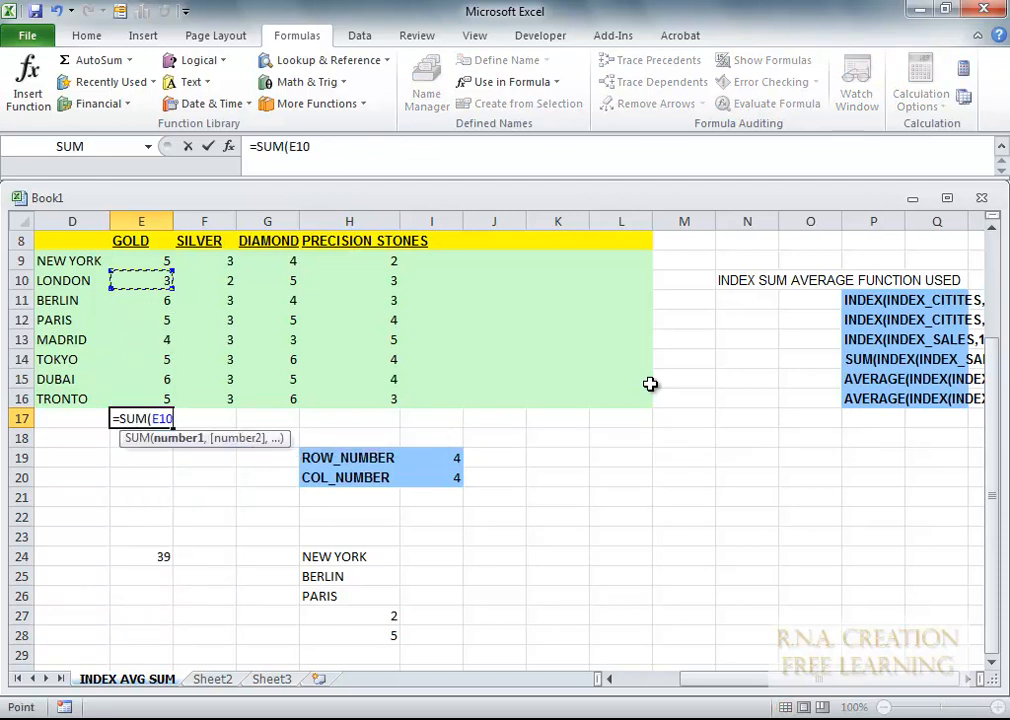
pyautogui.hotkey('shift', 'Down')
pyautogui.hotkey('shift', 'Down')
pyautogui.hotkey('shift', 'Down')
pyautogui.hotkey('shift', 'Down')
pyautogui.hotkey('shift', 'Down')
pyautogui.hotkey('shift', 'Down')
pyautogui.hotkey('shift', 'Down')
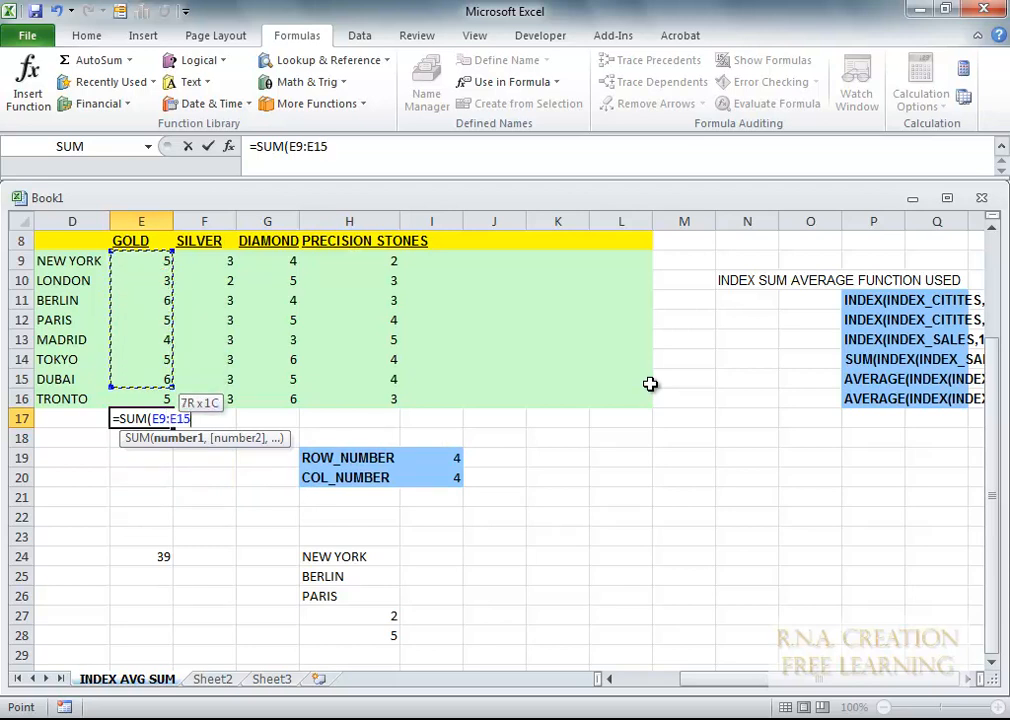
pyautogui.press('Return')
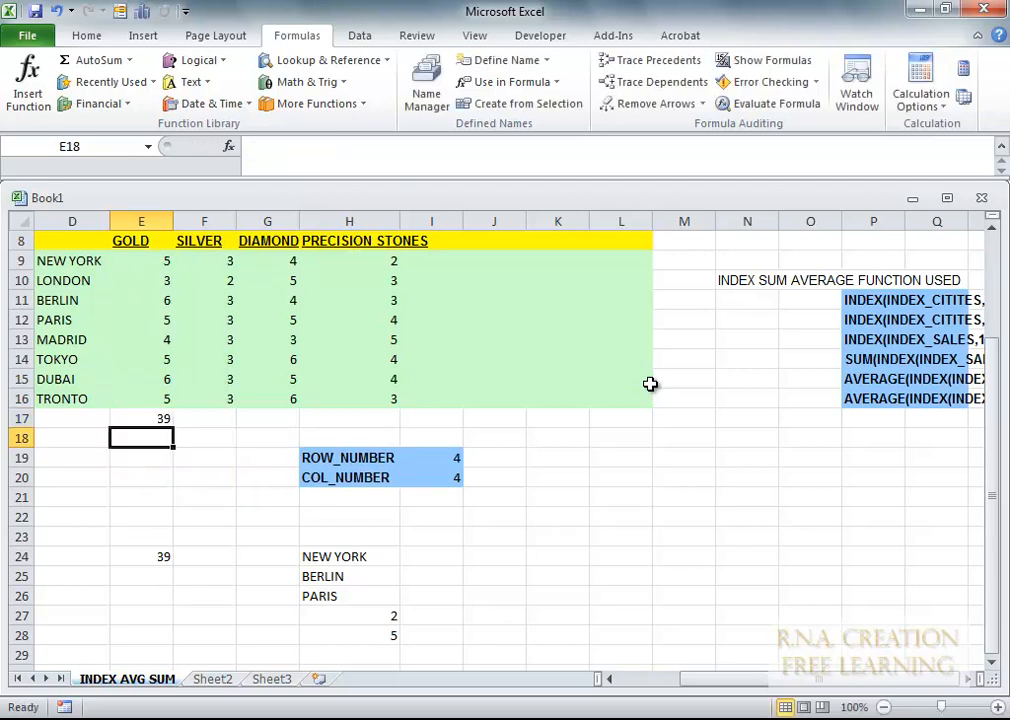
pyautogui.press('Up')
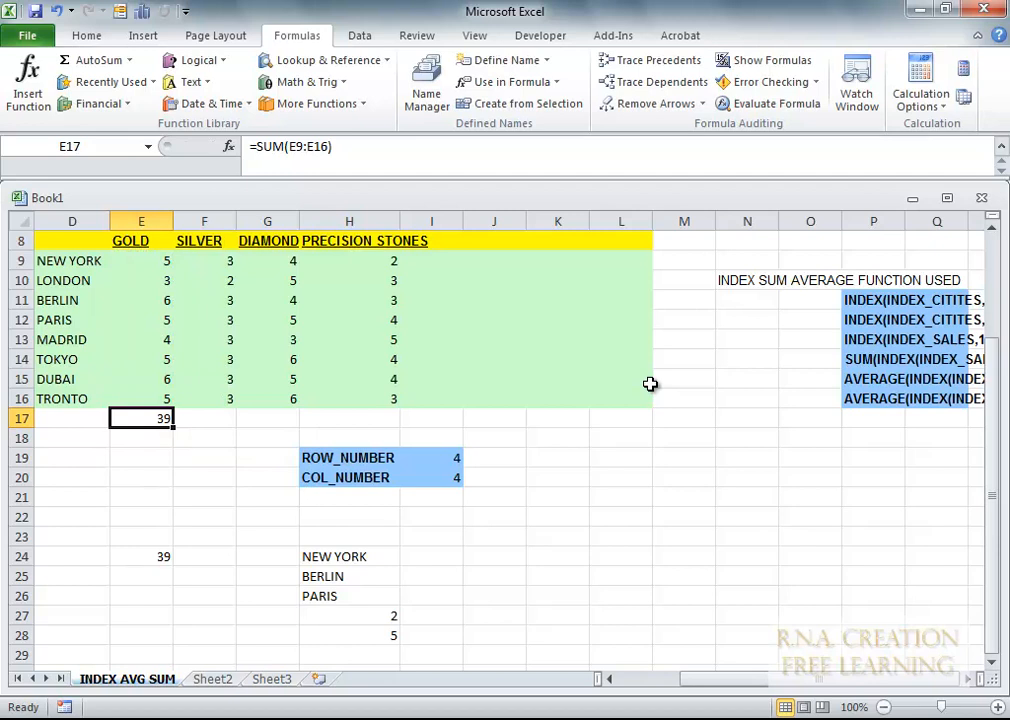
pyautogui.press('Delete')
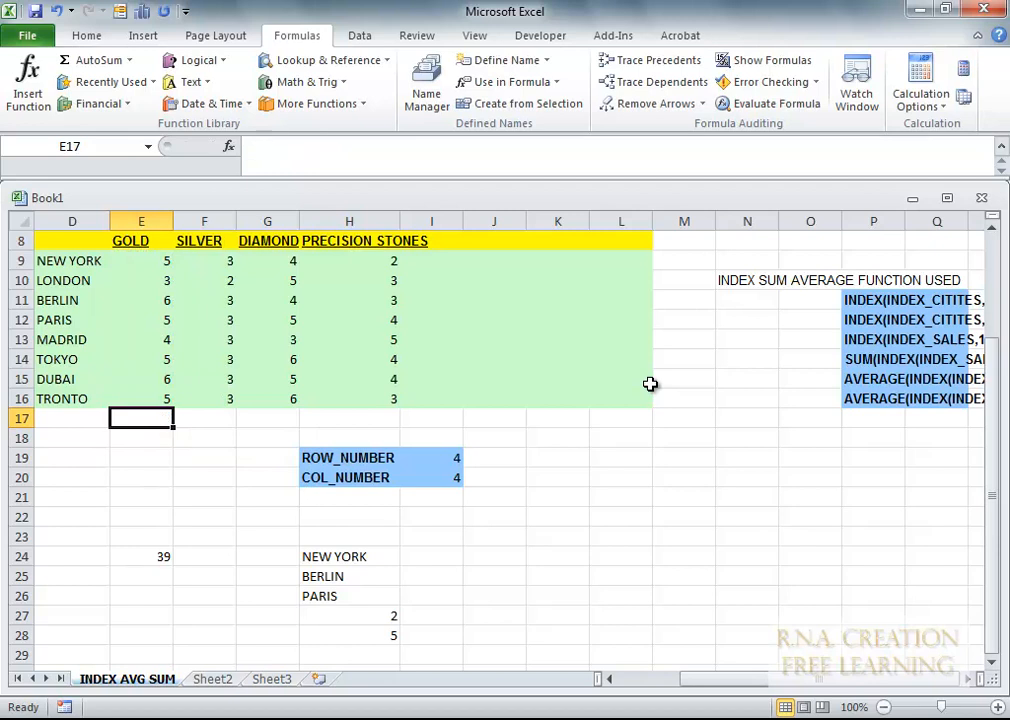
# Step: Copy the SUM formula from E24 to E25 and set the copy's column number to 2
pyautogui.click(145, 573)
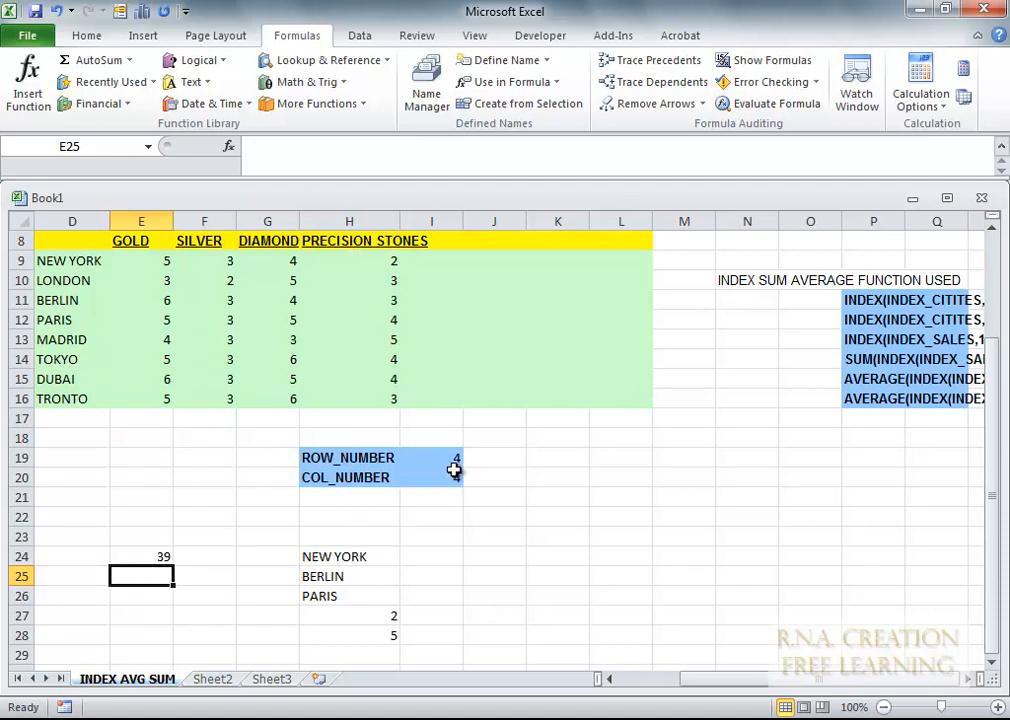
pyautogui.click(147, 551)
pyautogui.hotkey('ctrl', 'c')
pyautogui.click(160, 582)
pyautogui.hotkey('ctrl', 'v')
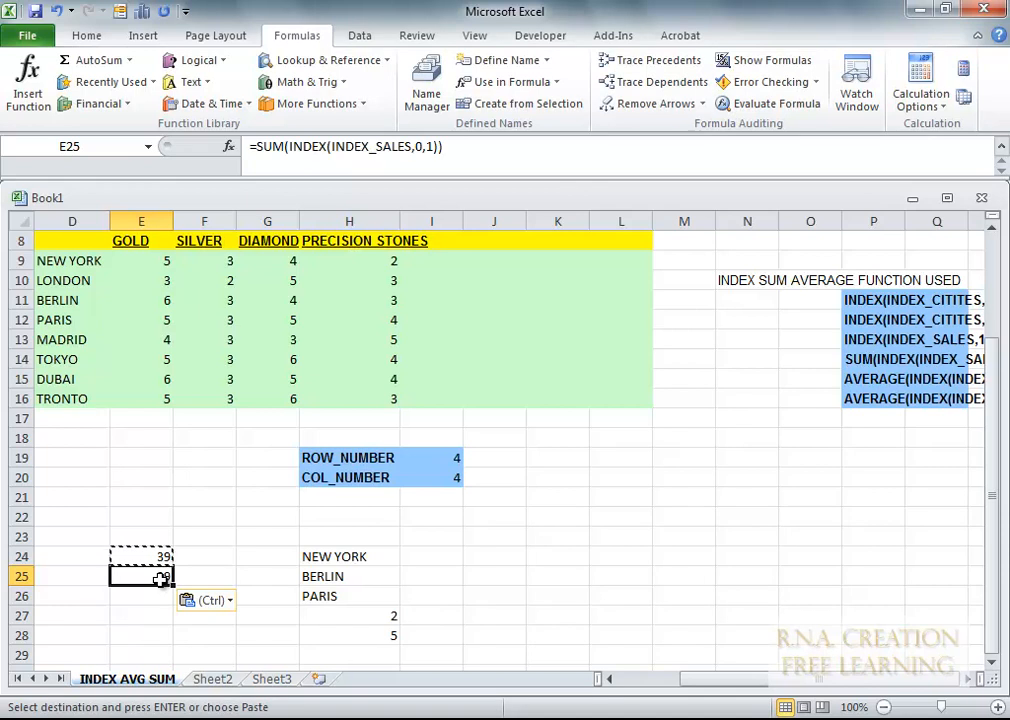
pyautogui.click(429, 147)
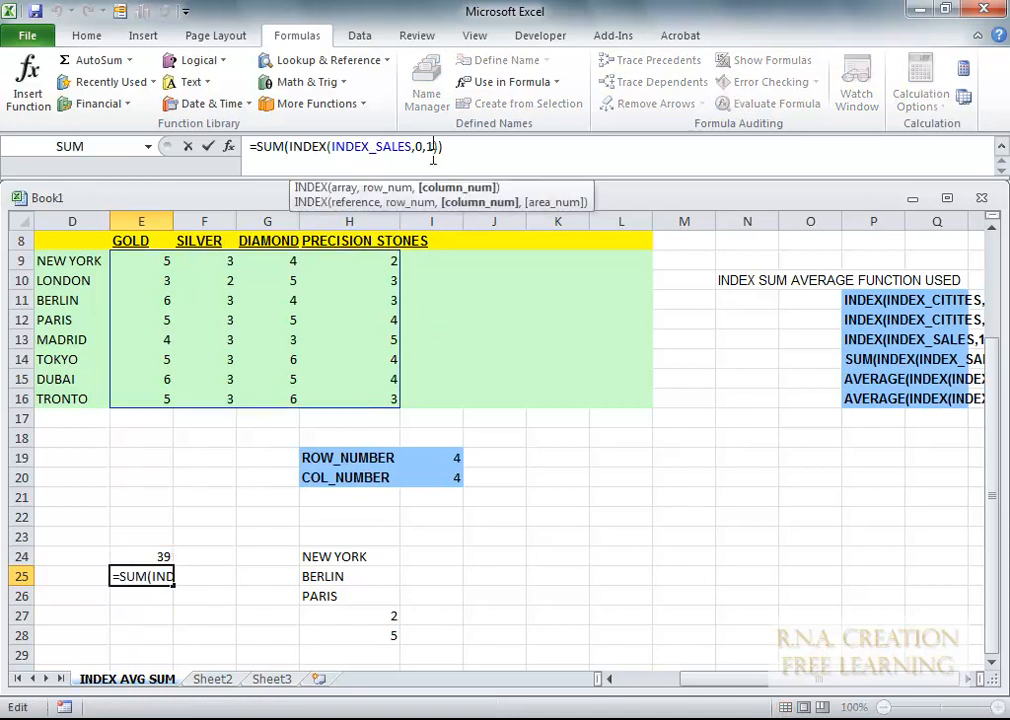
pyautogui.press('BackSpace')
pyautogui.write('2')
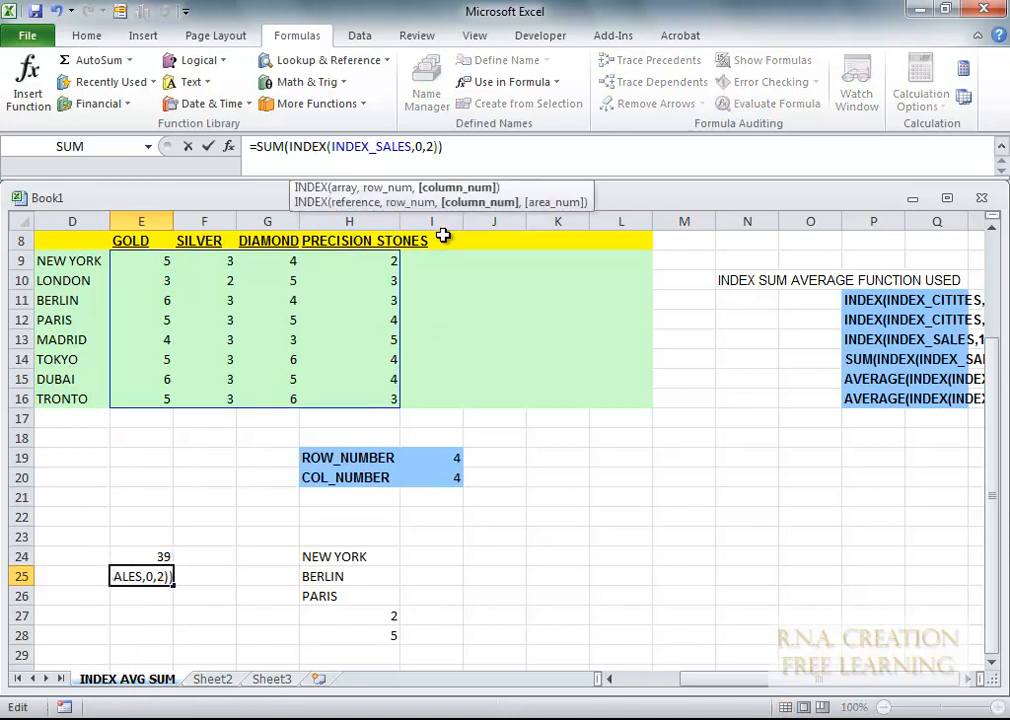
pyautogui.press('Return')
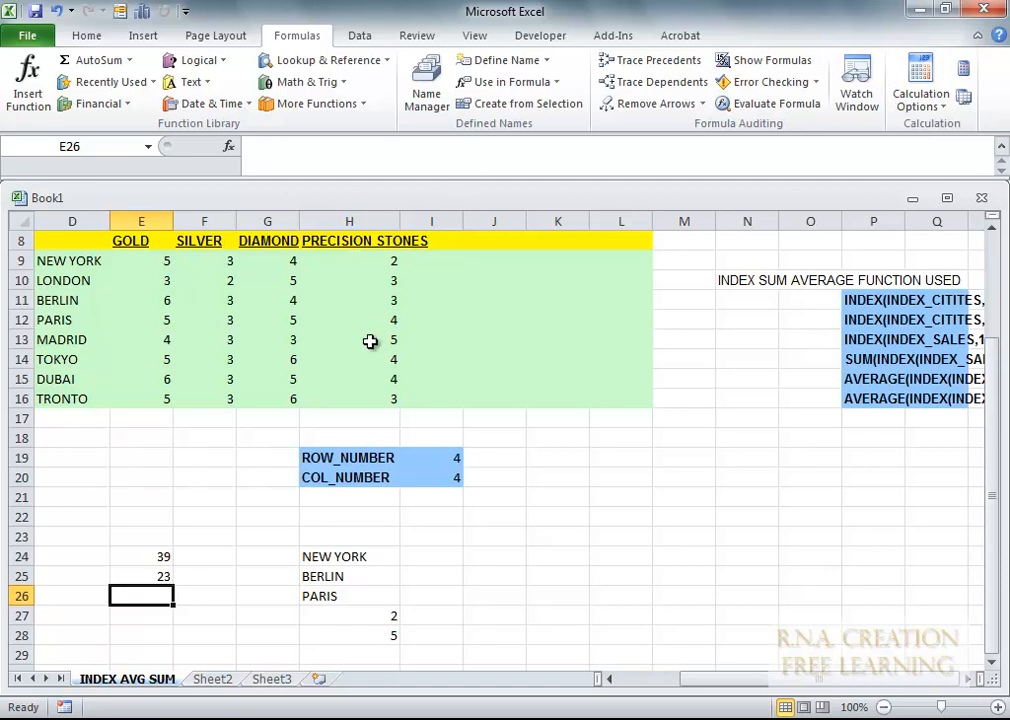
# Step: Cross-check the Silver column's total with =SUM(F9:F16) in F17, and clear that cell again
pyautogui.click(221, 417)
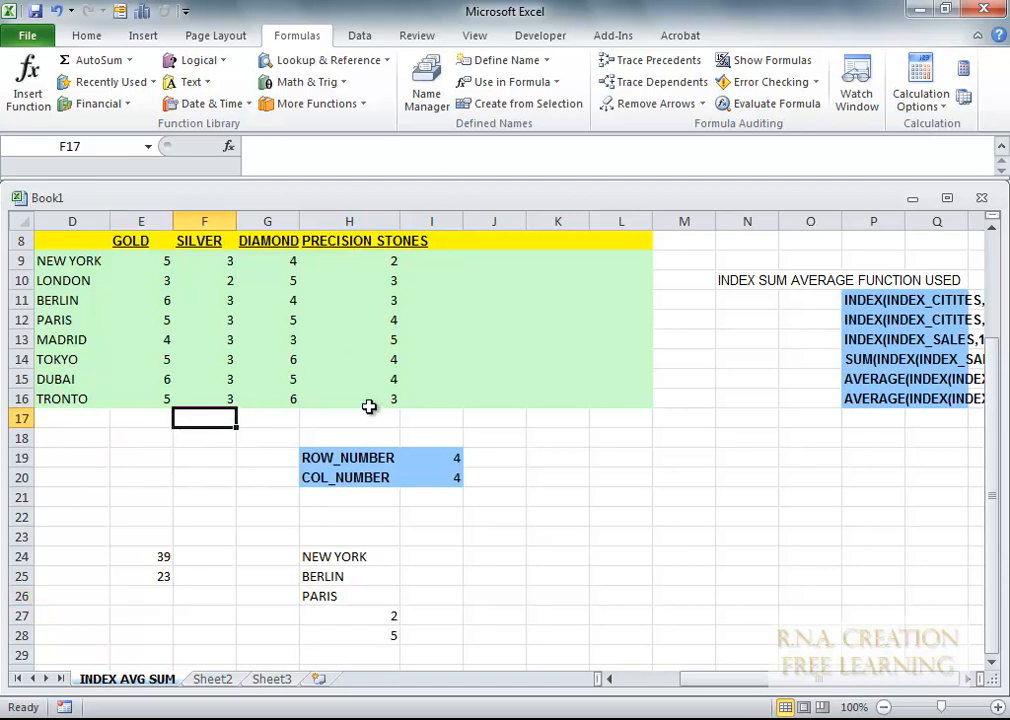
pyautogui.write('=SUM(')
pyautogui.press('Up')
pyautogui.press('Up')
pyautogui.press('Up')
pyautogui.press('Up')
pyautogui.press('Up')
pyautogui.press('Up')
pyautogui.press('Up')
pyautogui.press('Up')
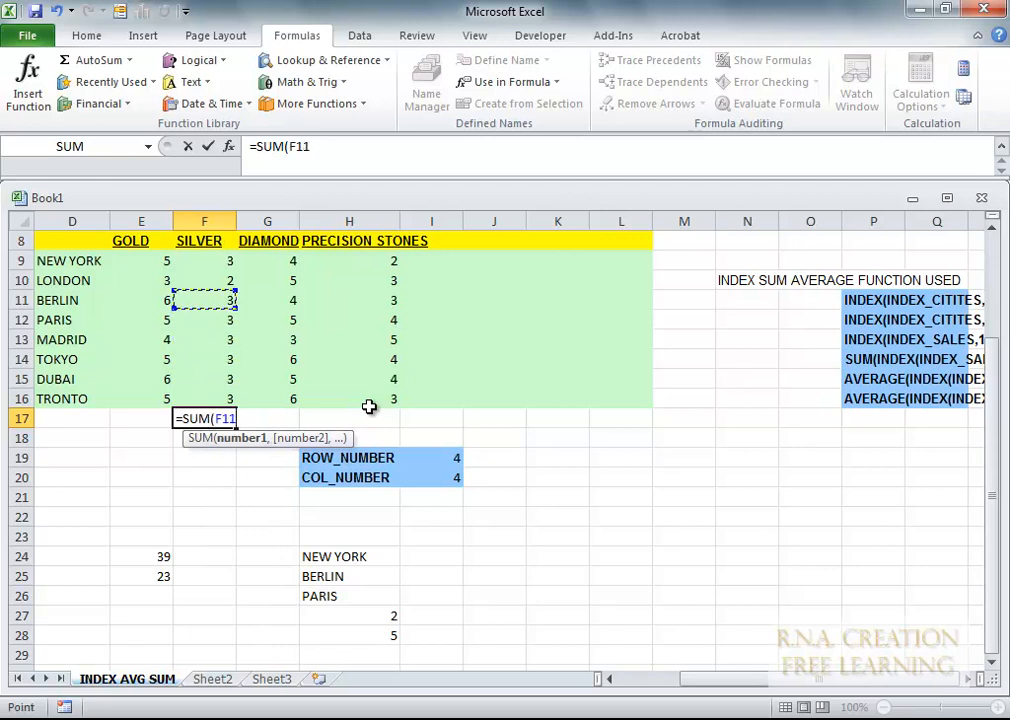
pyautogui.hotkey('shift', 'Down')
pyautogui.hotkey('shift', 'Down')
pyautogui.hotkey('shift', 'Down')
pyautogui.hotkey('shift', 'Down')
pyautogui.hotkey('shift', 'Down')
pyautogui.hotkey('shift', 'Down')
pyautogui.hotkey('shift', 'Down')
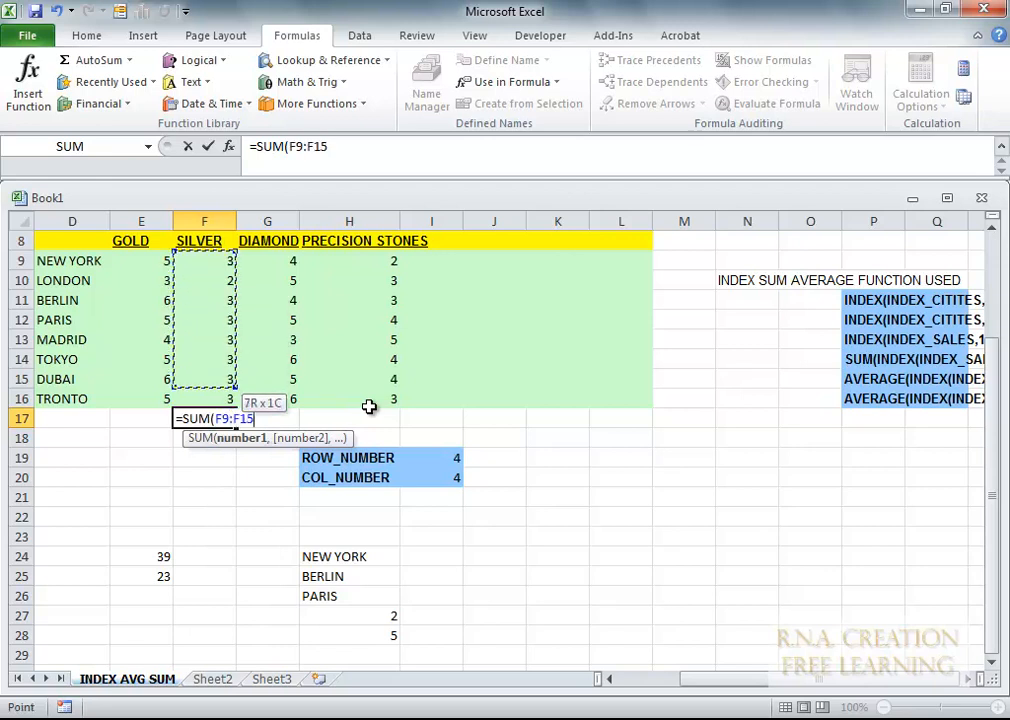
pyautogui.press('Return')
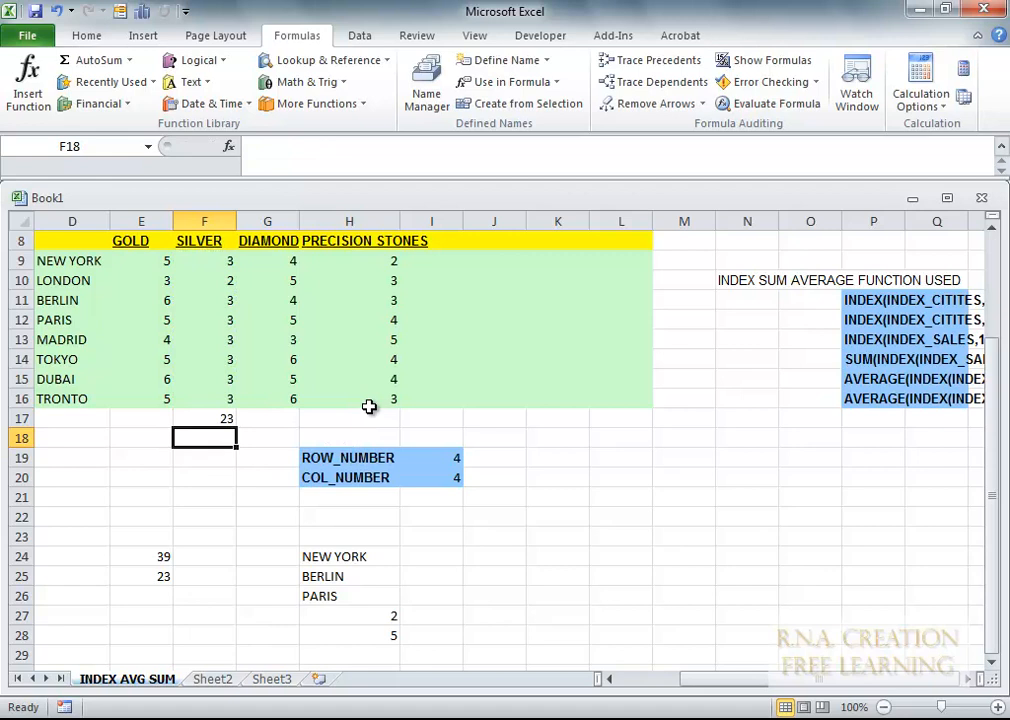
pyautogui.press('Up')
pyautogui.press('Delete')
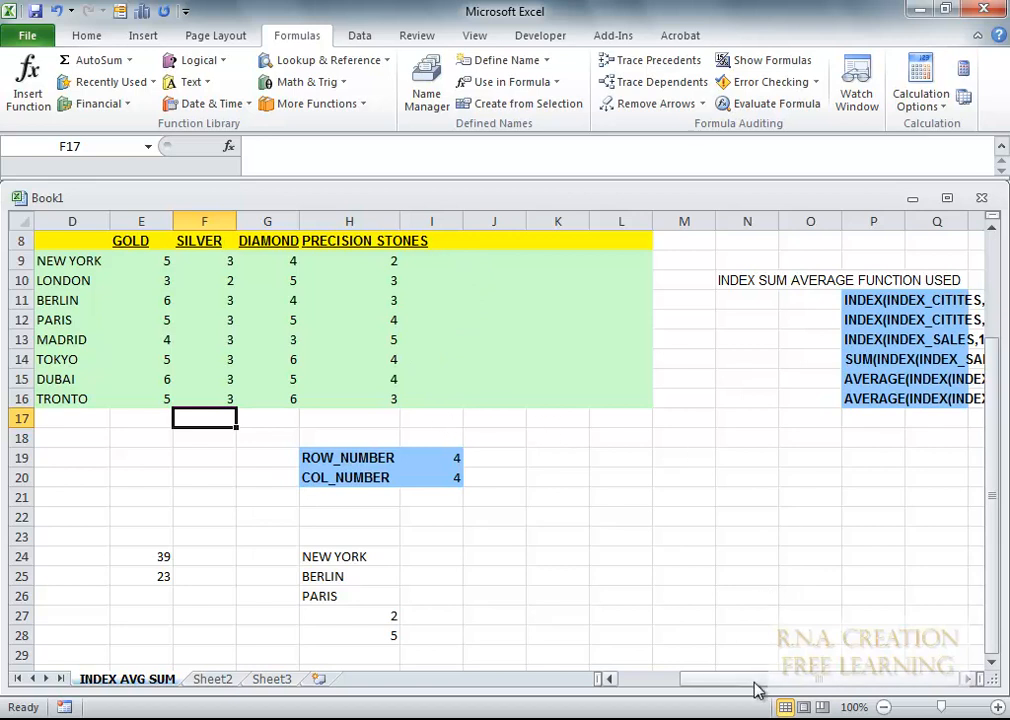
# Step: Start an AVERAGE formula in cell E27, modelled on the sample formula list
pyautogui.click(785, 686)
pyautogui.click(968, 680)
pyautogui.click(968, 680)
pyautogui.click(968, 680)
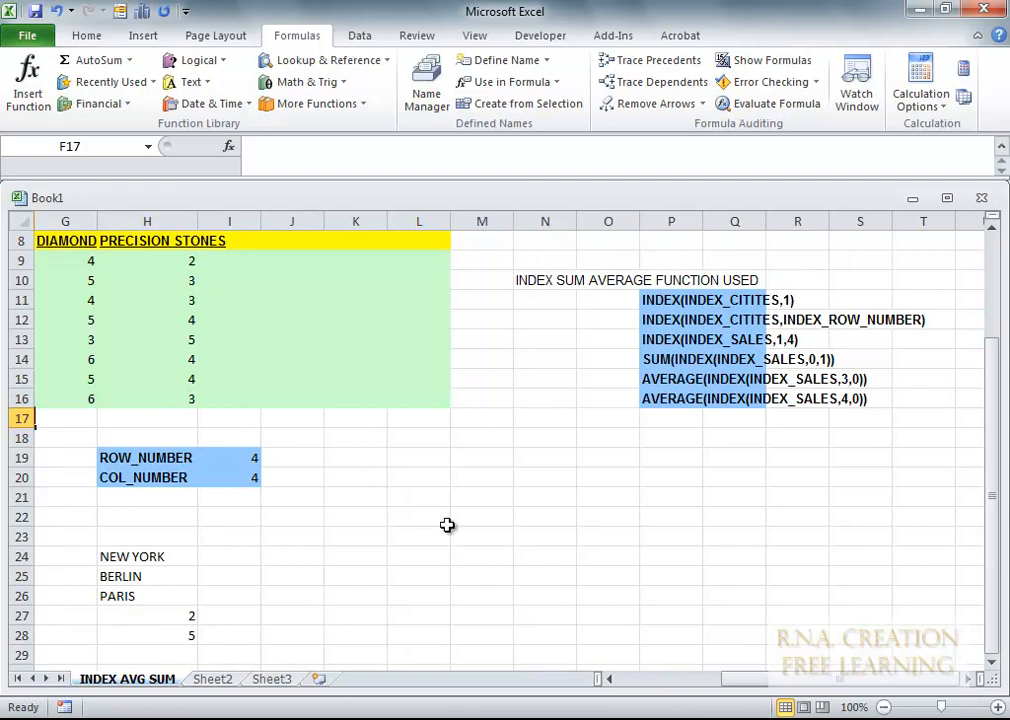
pyautogui.moveTo(766, 688); pyautogui.dragTo(672, 688)
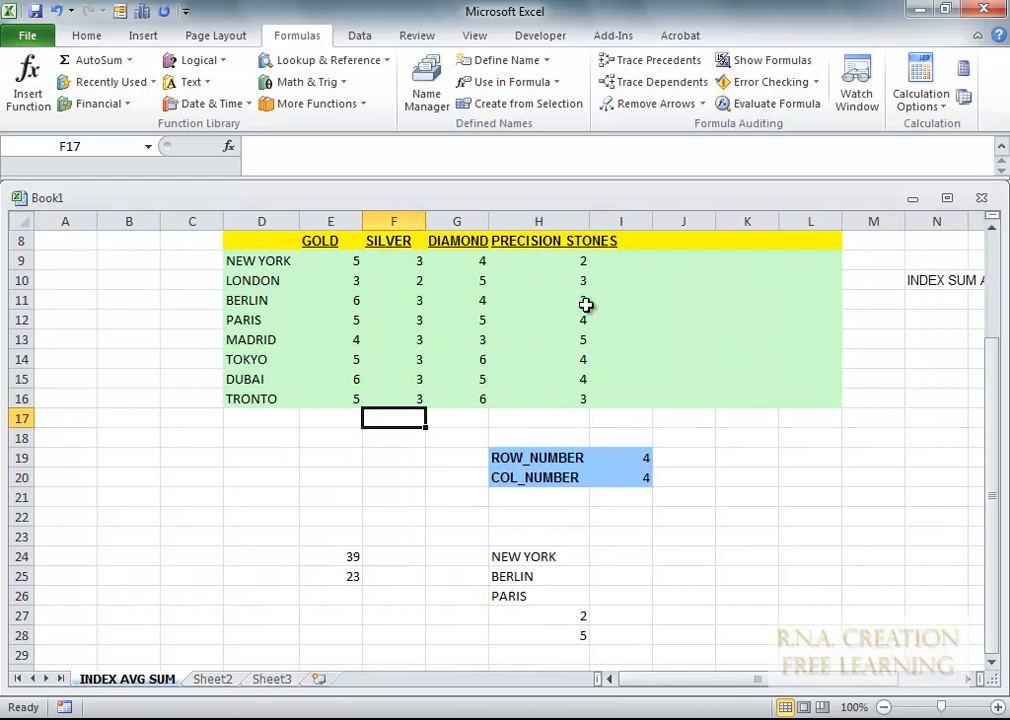
pyautogui.click(316, 614)
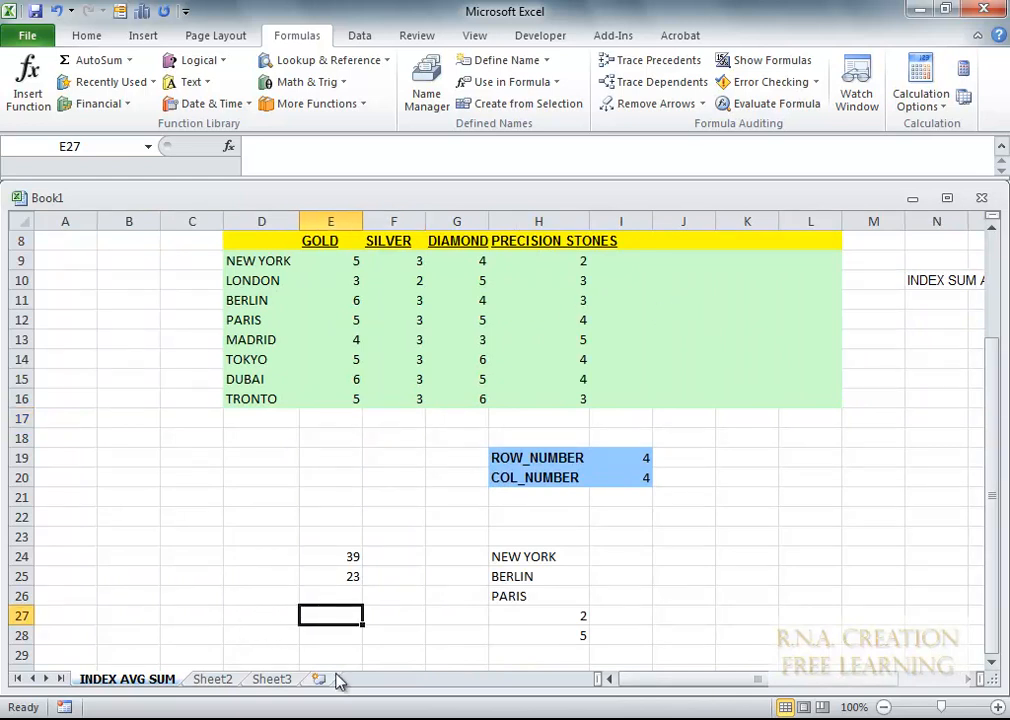
pyautogui.write('=AV')
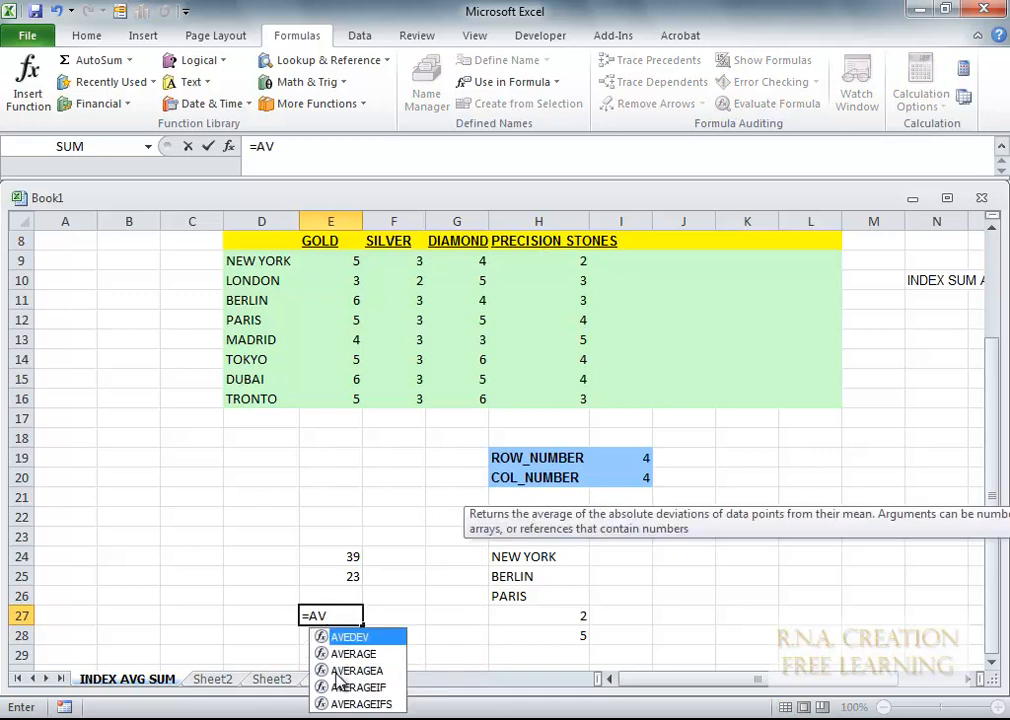
pyautogui.write('ERGA')
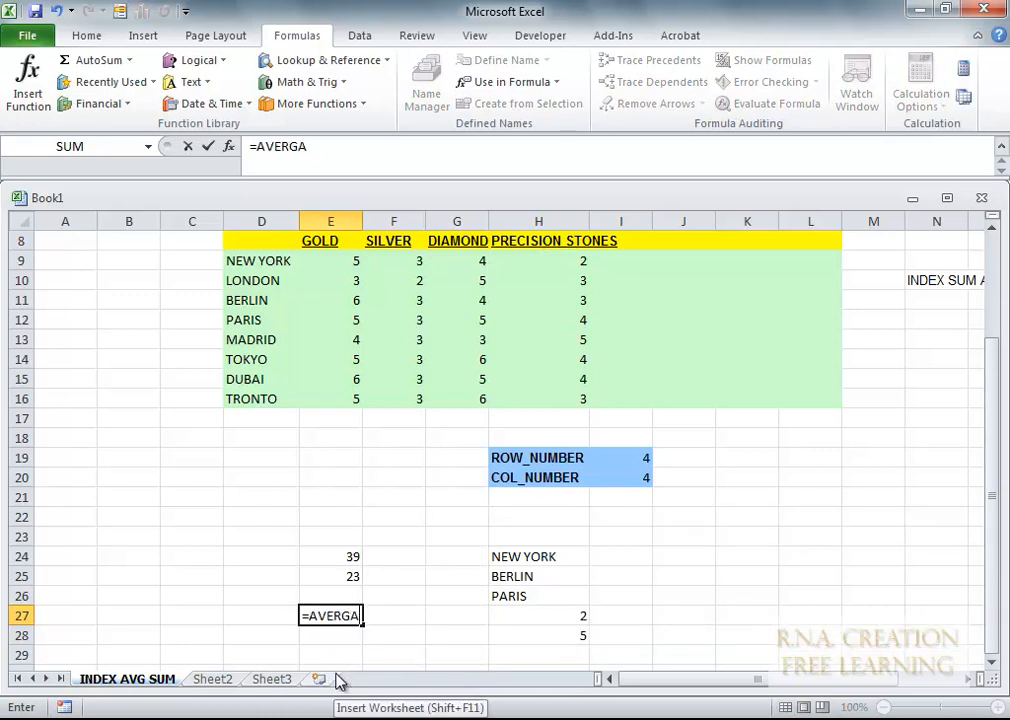
pyautogui.press('BackSpace')
pyautogui.press('BackSpace')
pyautogui.press('BackSpace')
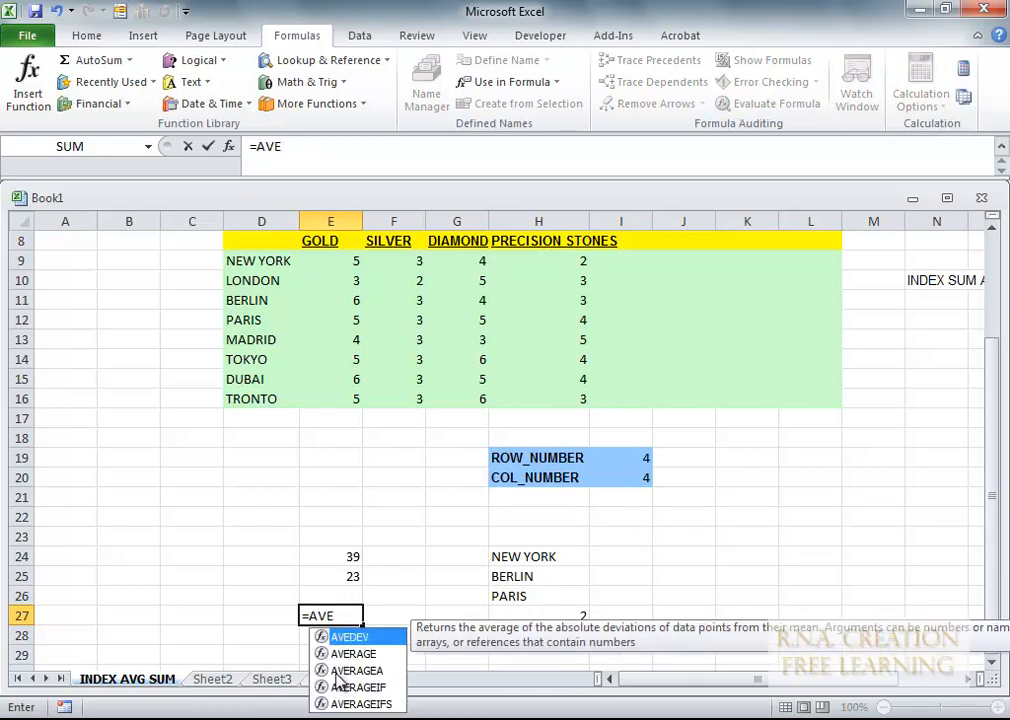
pyautogui.press('Down')
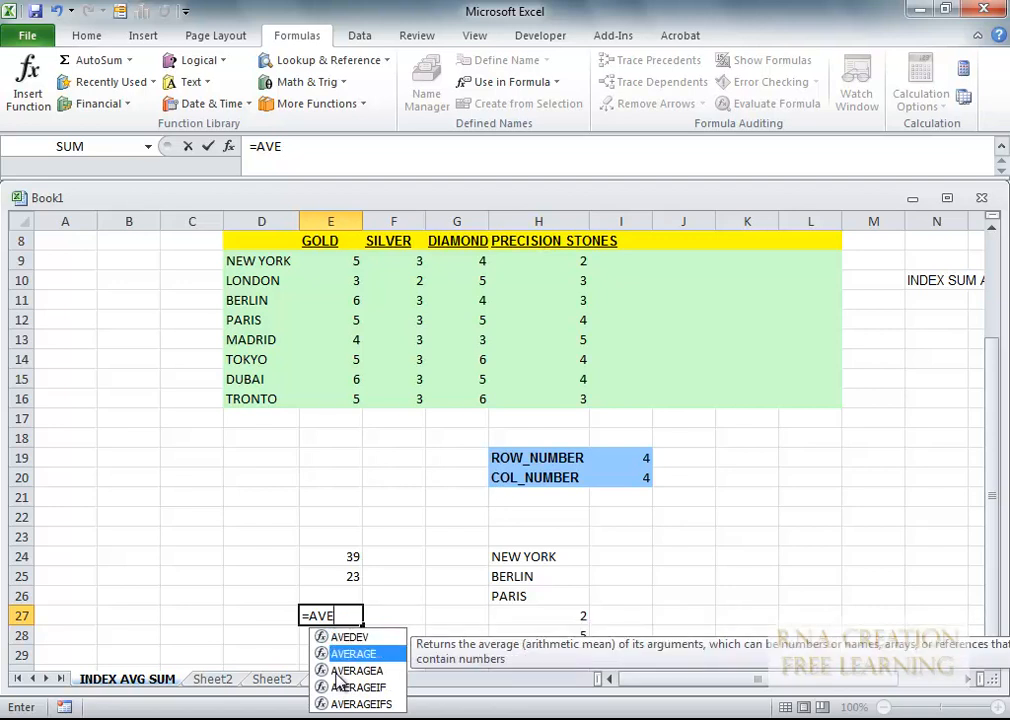
pyautogui.write('RAGE')
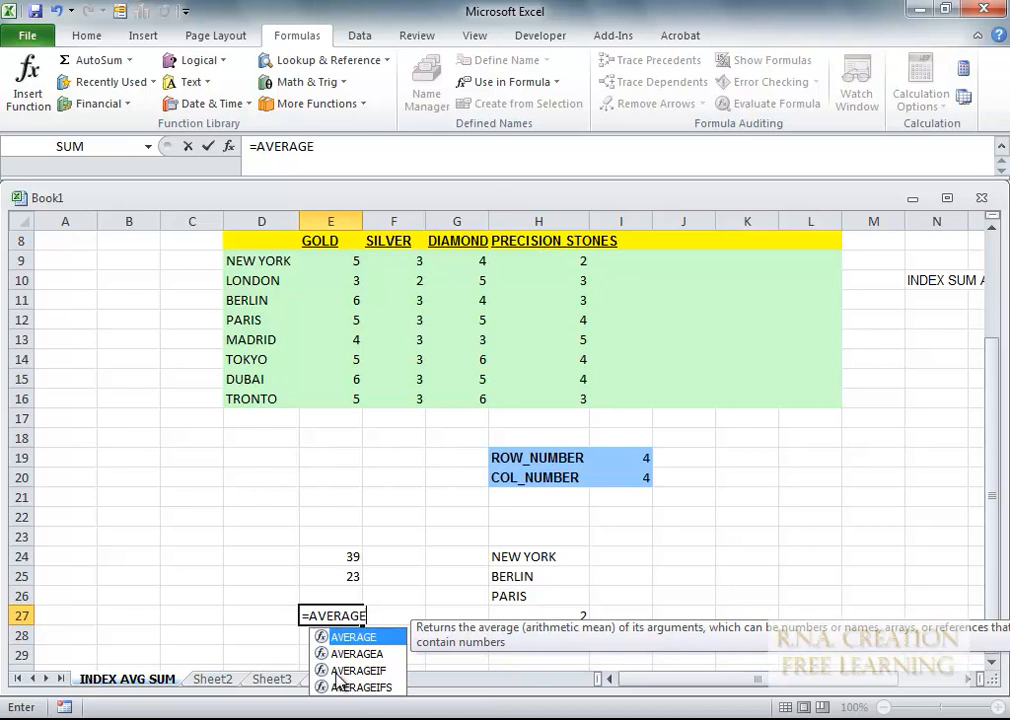
pyautogui.write('(')
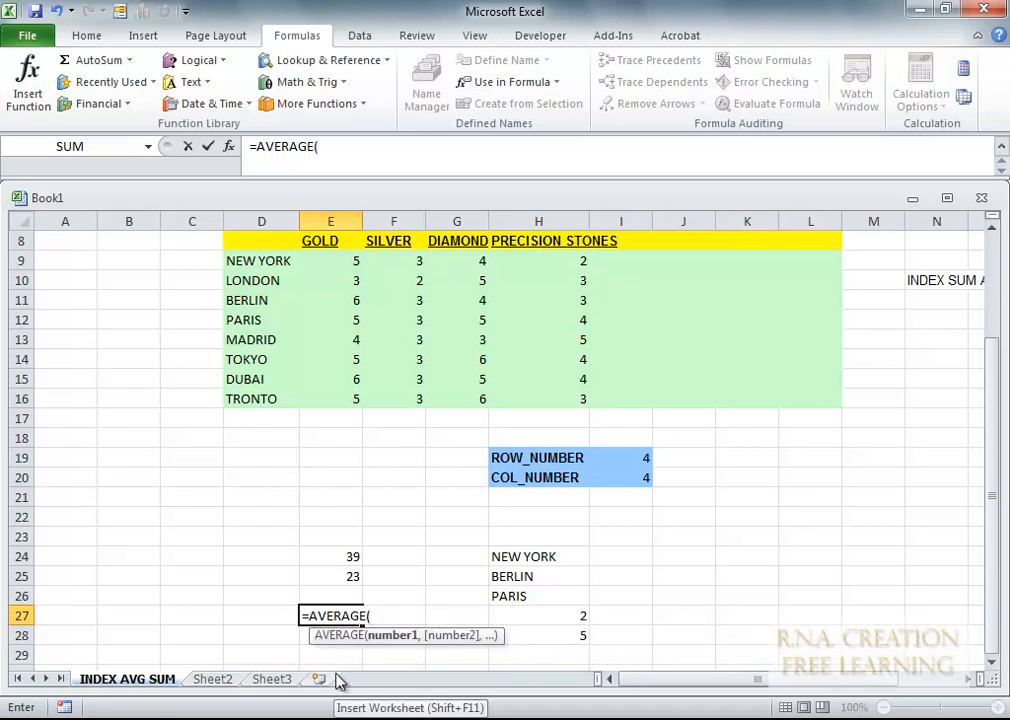
# Step: Complete the E27 formula as =AVERAGE(INDEX_SALES,3,0), picking INDEX_SALES from the defined names
pyautogui.press('F5')
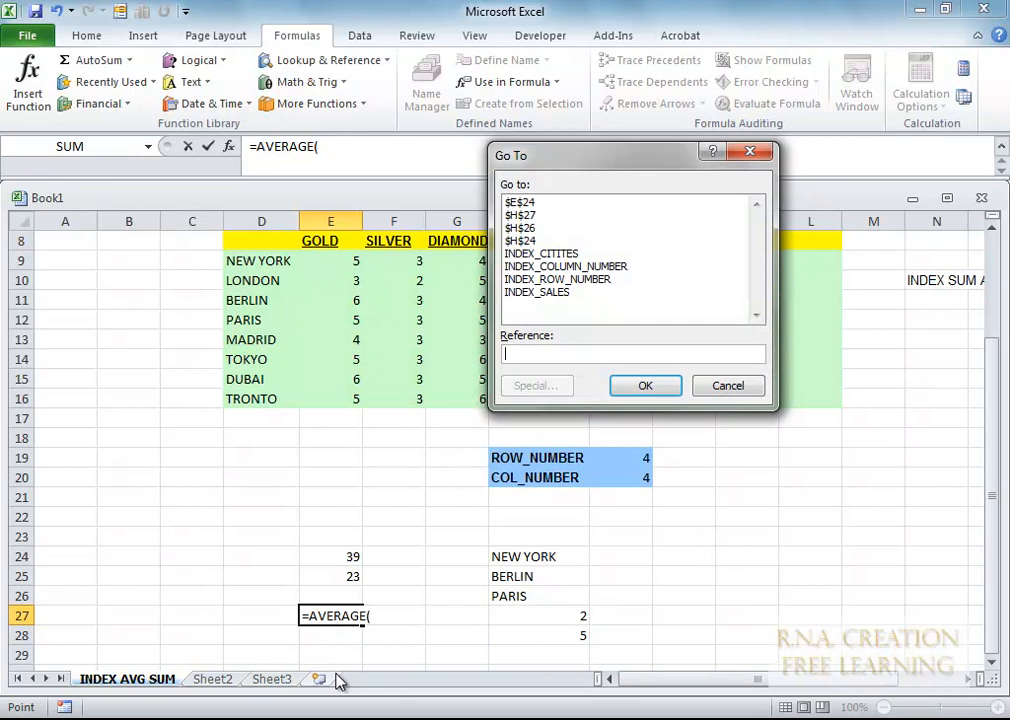
pyautogui.click(518, 293)
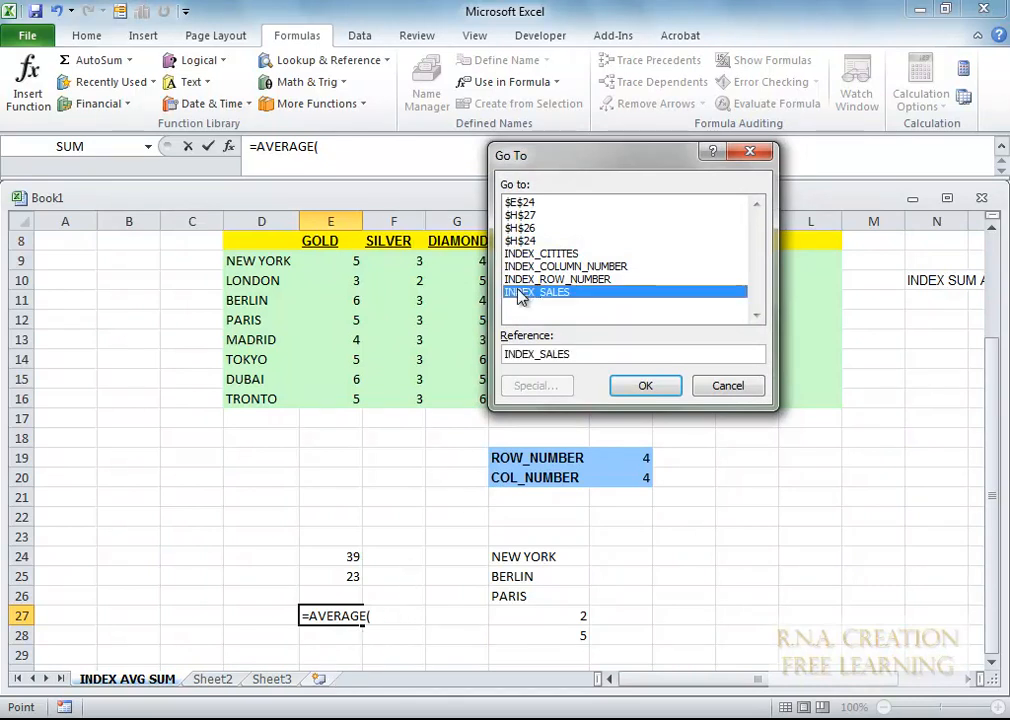
pyautogui.press('Return')
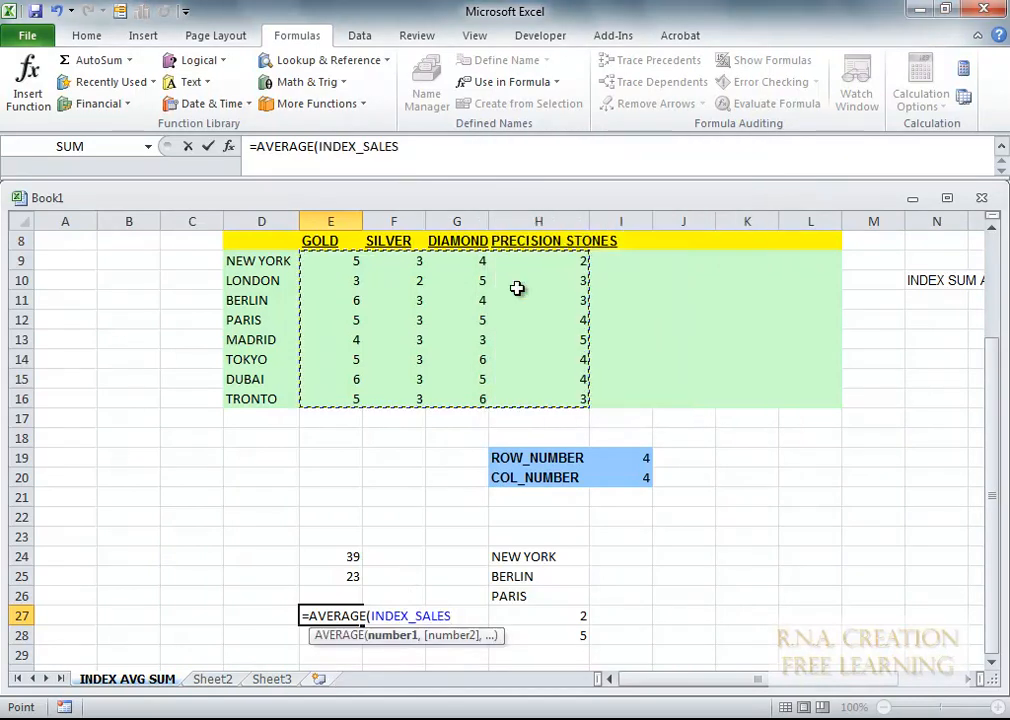
pyautogui.write(',3,')
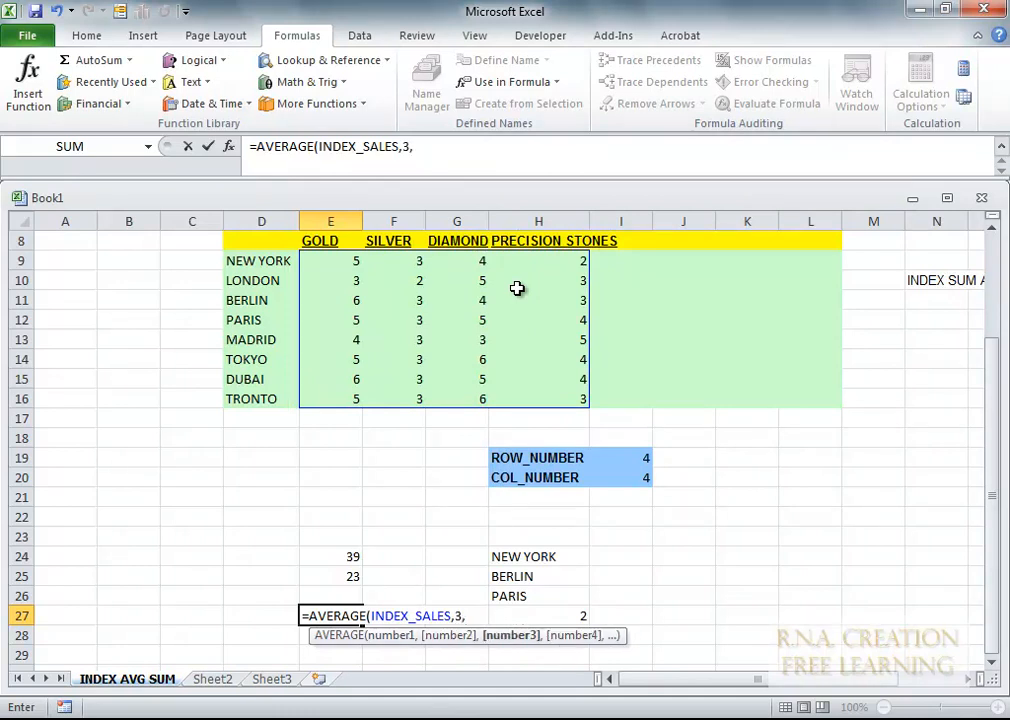
pyautogui.write('0)')
pyautogui.press('Return')
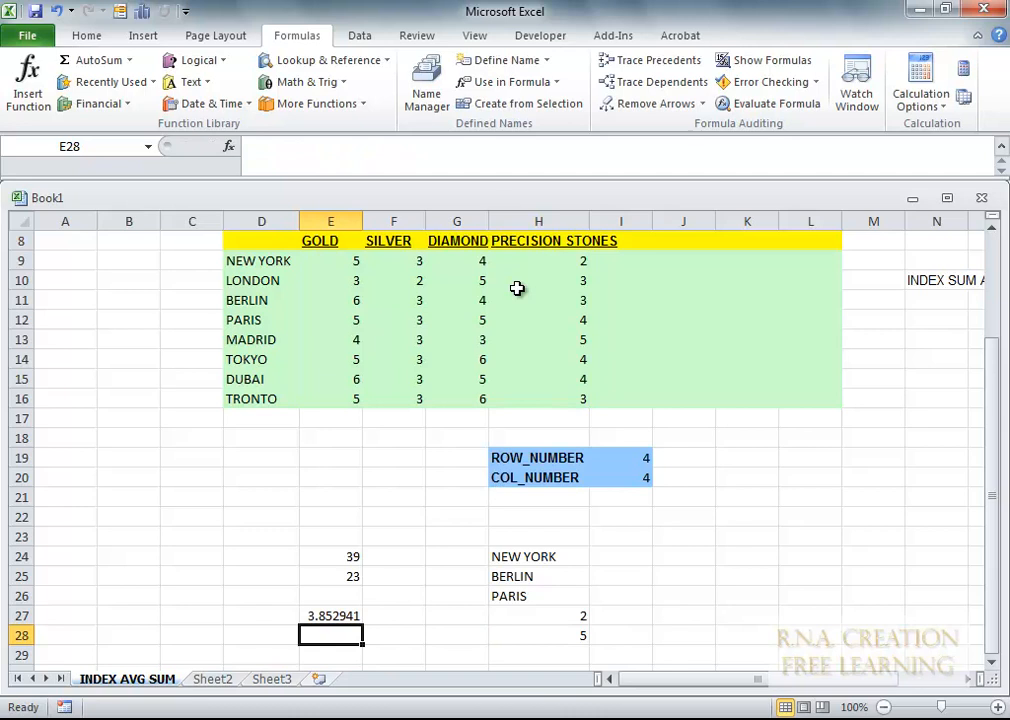
# Step: Nest an INDEX function inside the E27 formula so it reads =AVERAGE(INDEX(INDEX_SALES,3,0))
pyautogui.press('Up')
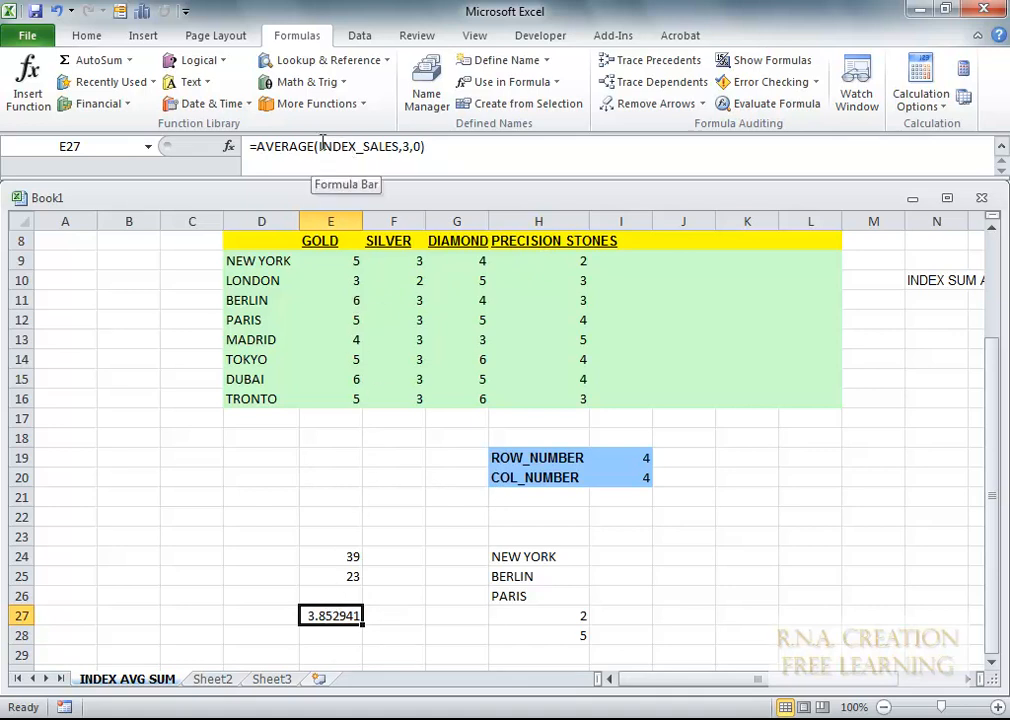
pyautogui.moveTo(689, 678); pyautogui.dragTo(903, 685)
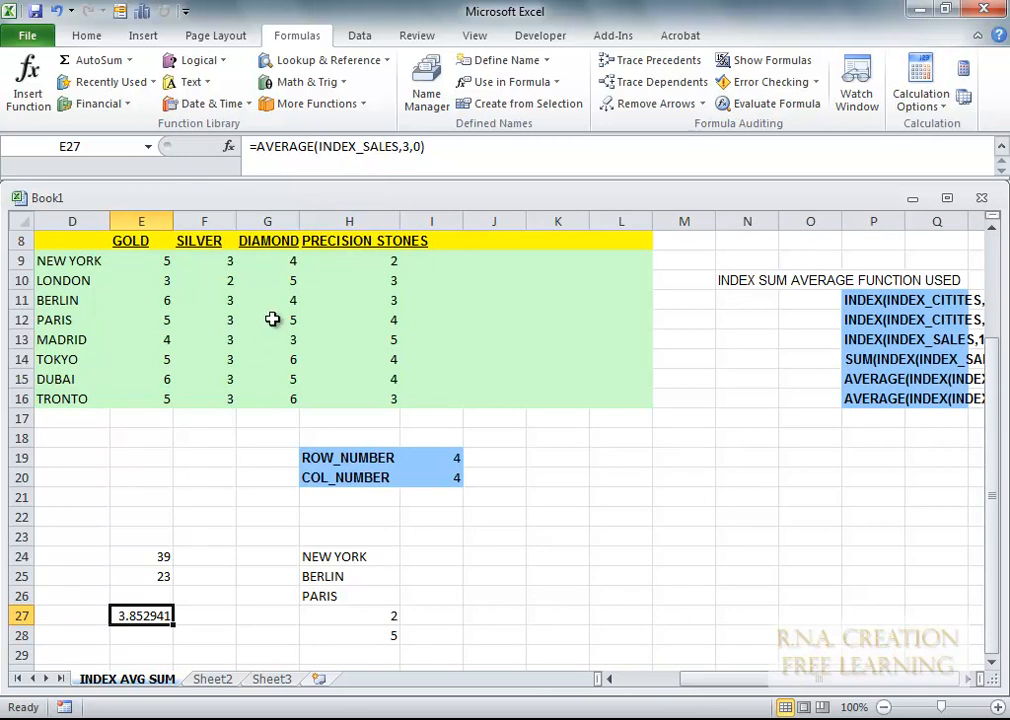
pyautogui.click(318, 147)
pyautogui.write('INDEX(')
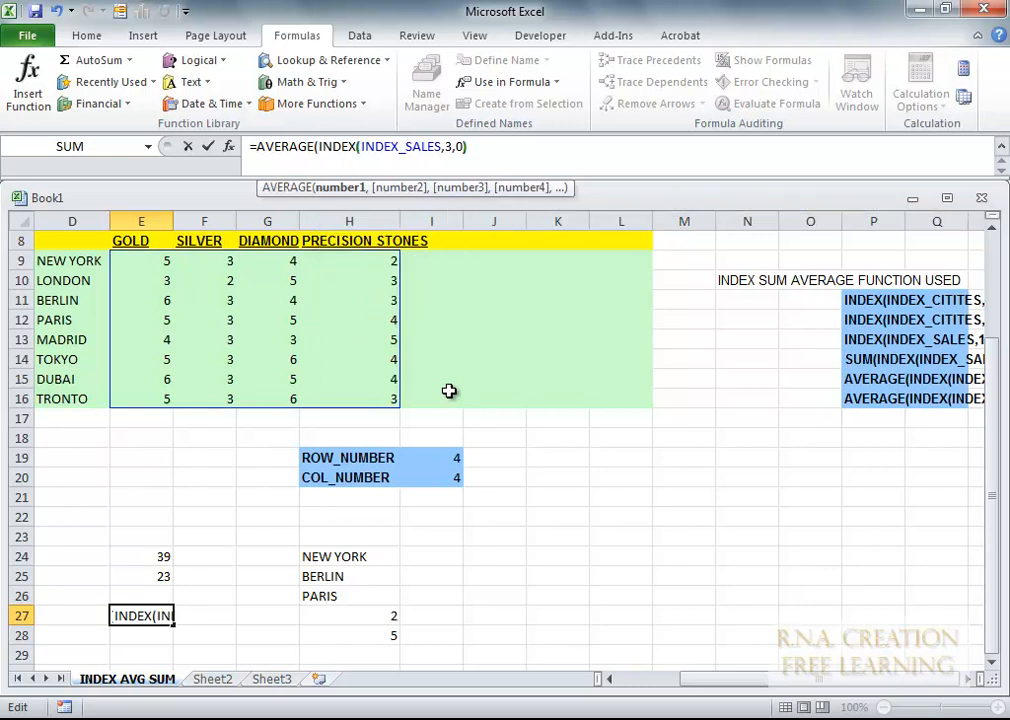
pyautogui.press('End')
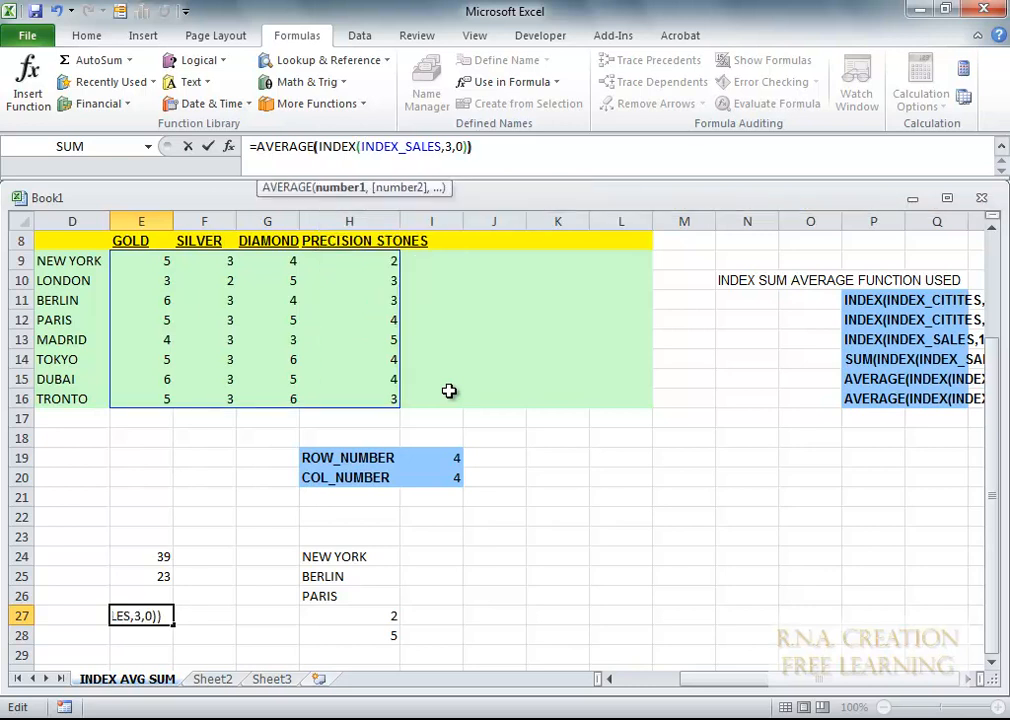
pyautogui.press('Return')
pyautogui.press('Up')
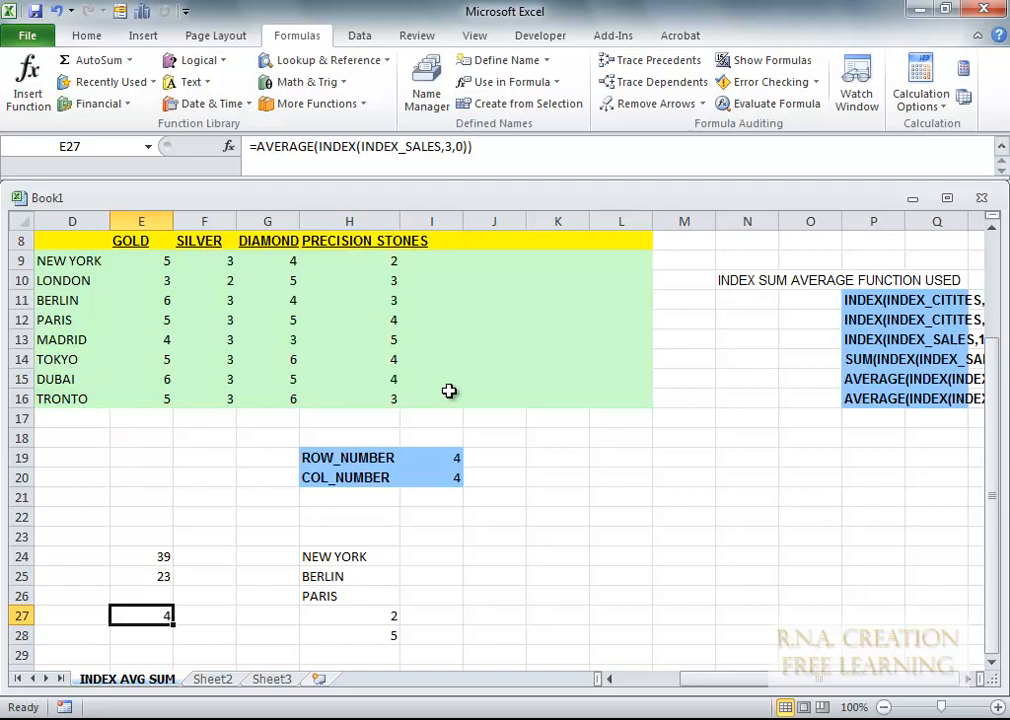
# Step: Cross-check the Berlin row's average with =AVERAGE(E11:H11) in I11
pyautogui.click(461, 305)
pyautogui.write('=A')
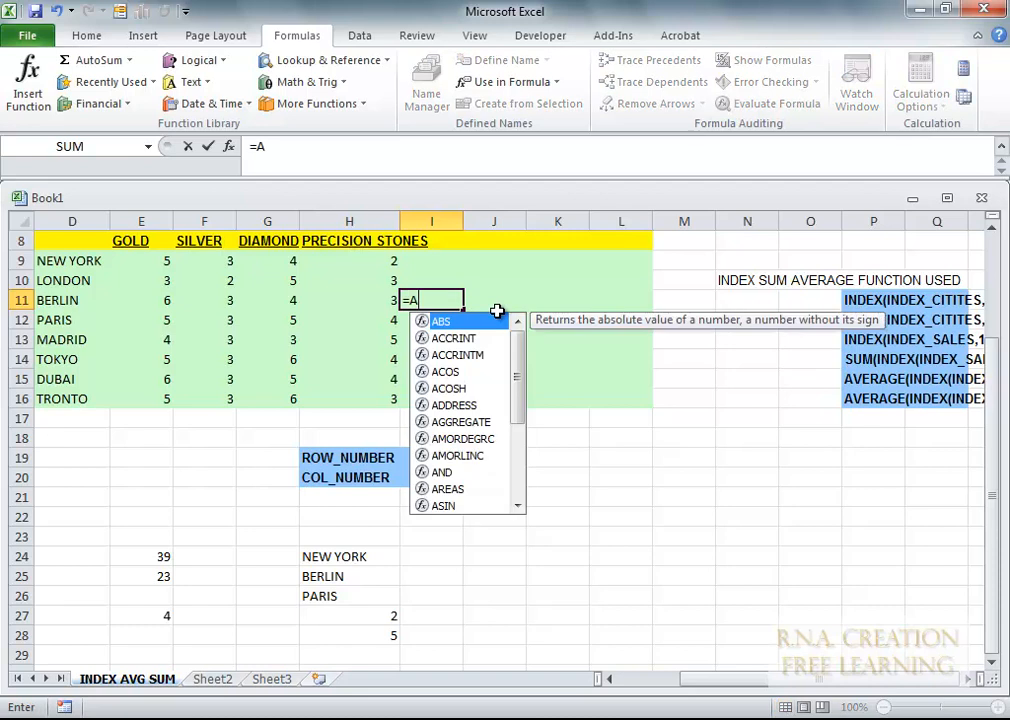
pyautogui.write('VERAGE(')
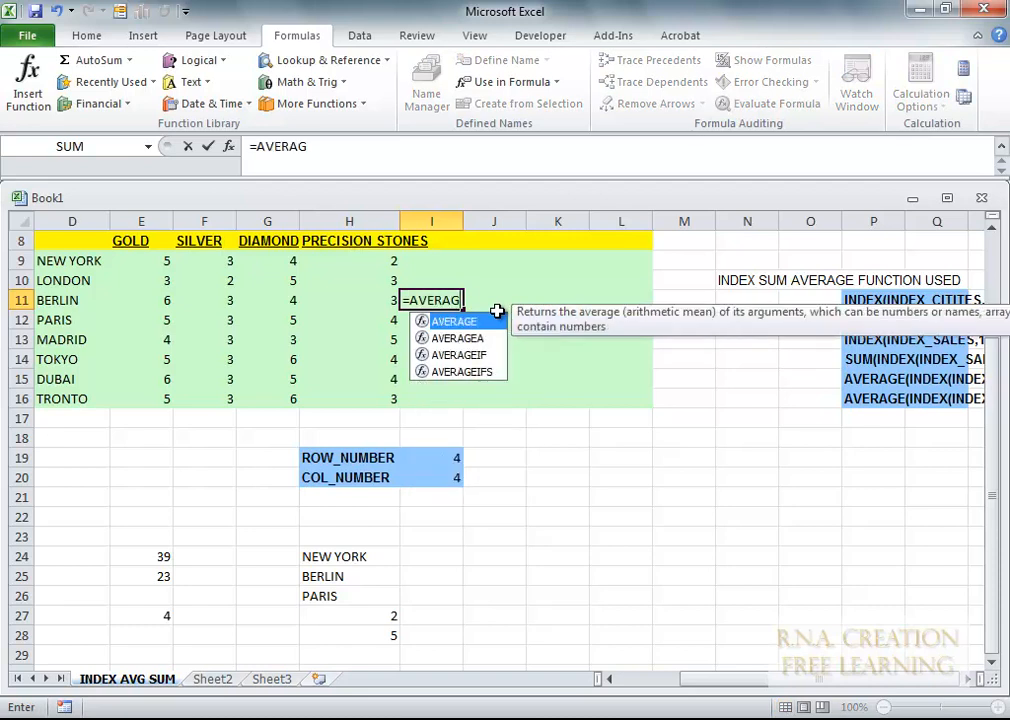
pyautogui.press('Left')
pyautogui.press('Left')
pyautogui.press('Left')
pyautogui.press('Left')
pyautogui.hotkey('shift', 'Right')
pyautogui.hotkey('shift', 'Right')
pyautogui.hotkey('shift', 'Right')
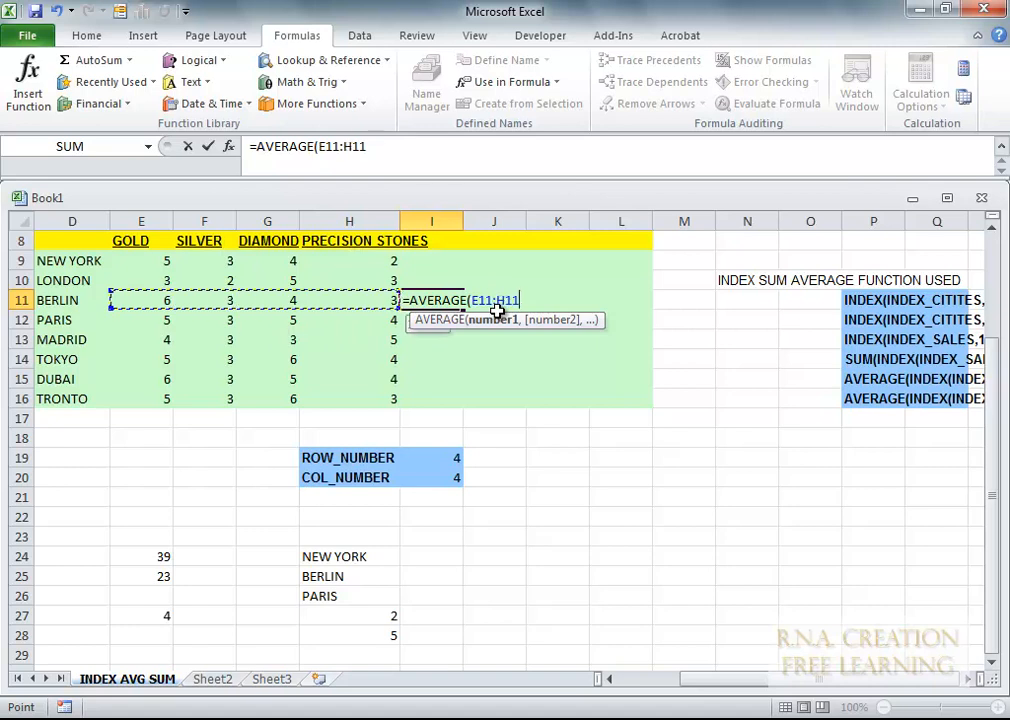
pyautogui.write(')')
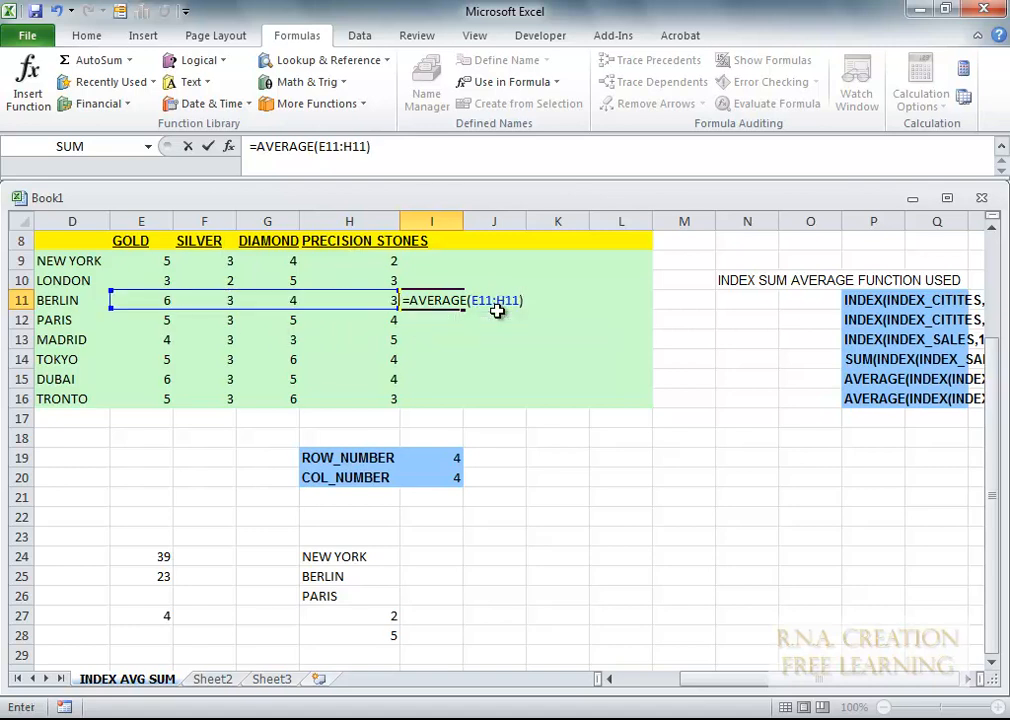
pyautogui.press('Return')
pyautogui.press('Up')
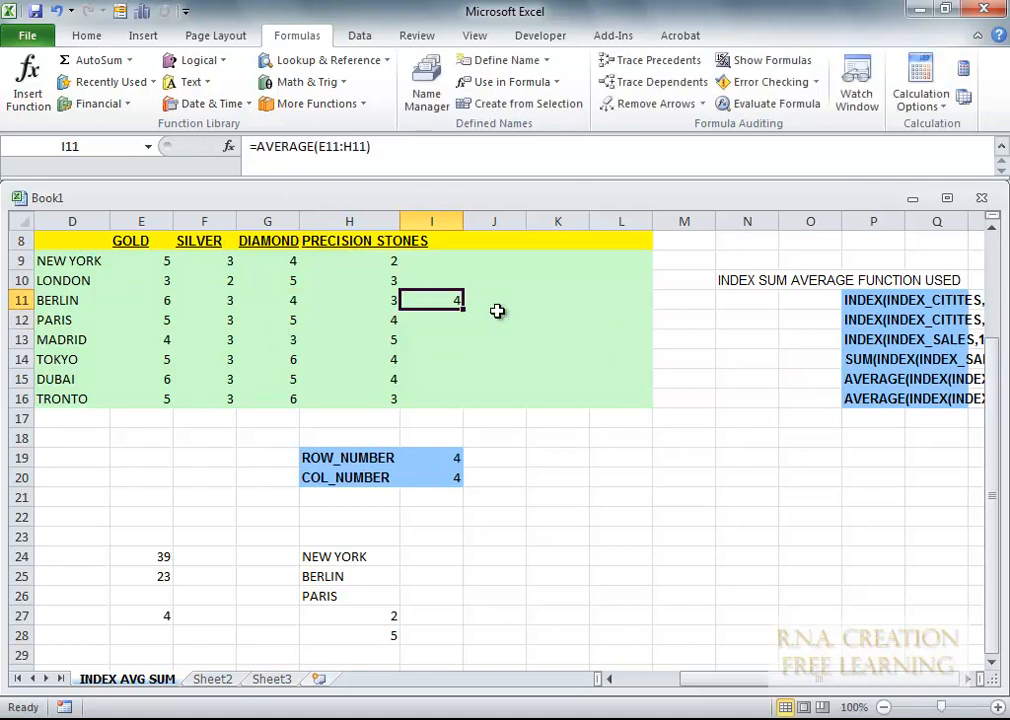
pyautogui.press('Down')
pyautogui.press('Down')
pyautogui.press('Down')
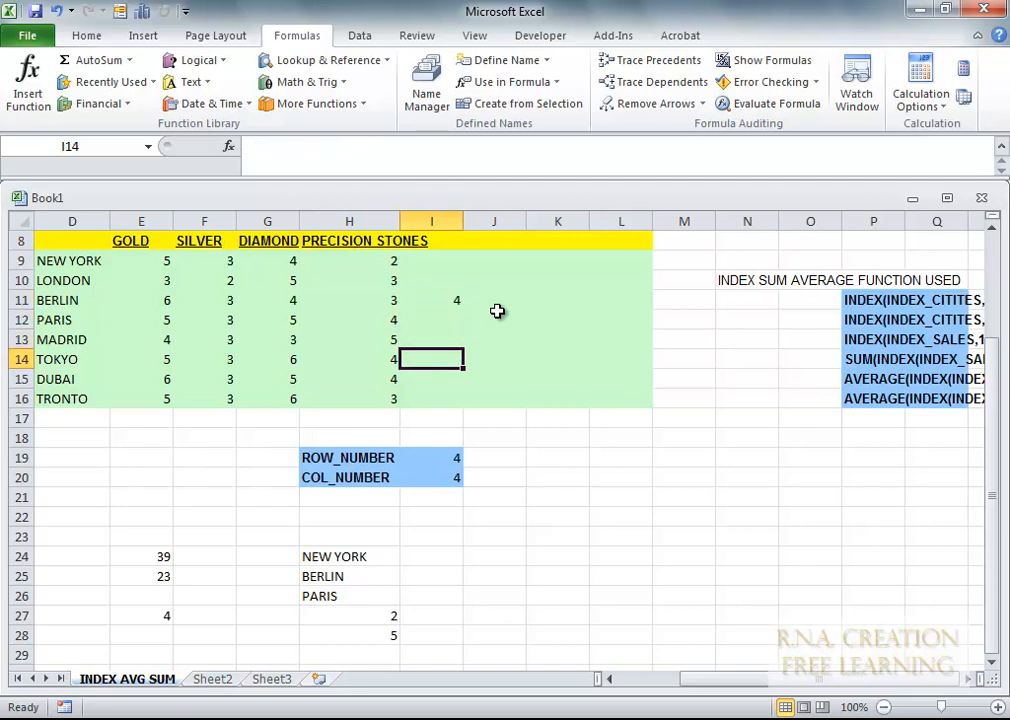
# Step: Copy the AVERAGE formula from E27 to E29 and set the copy's row number to 6
pyautogui.click(150, 613)
pyautogui.hotkey('ctrl', 'c')
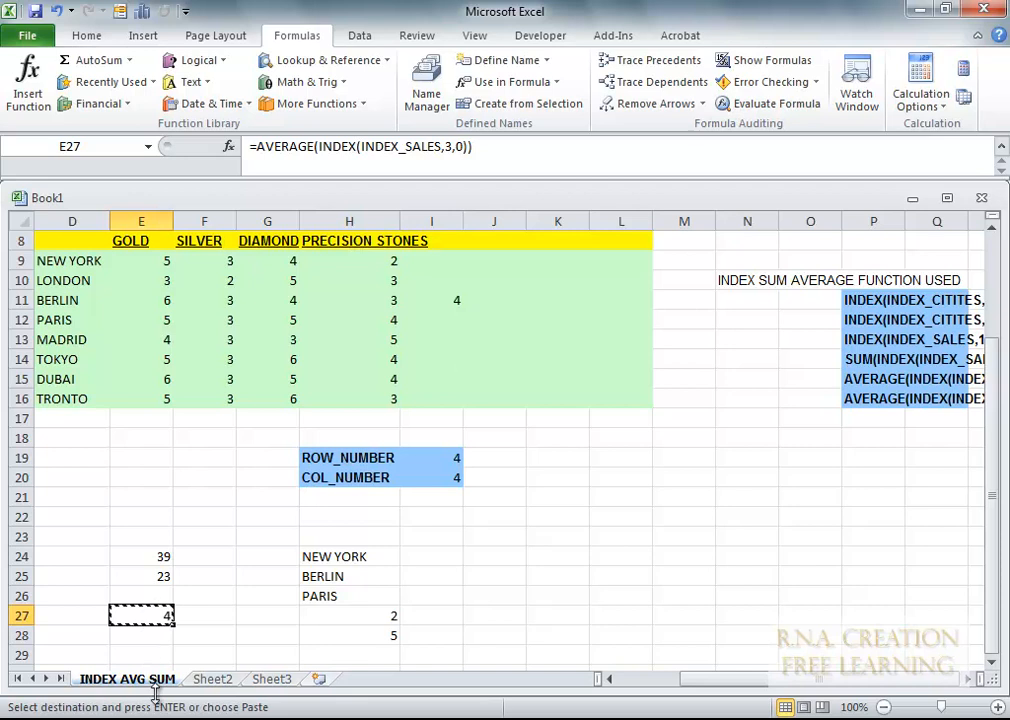
pyautogui.click(155, 654)
pyautogui.hotkey('ctrl', 'v')
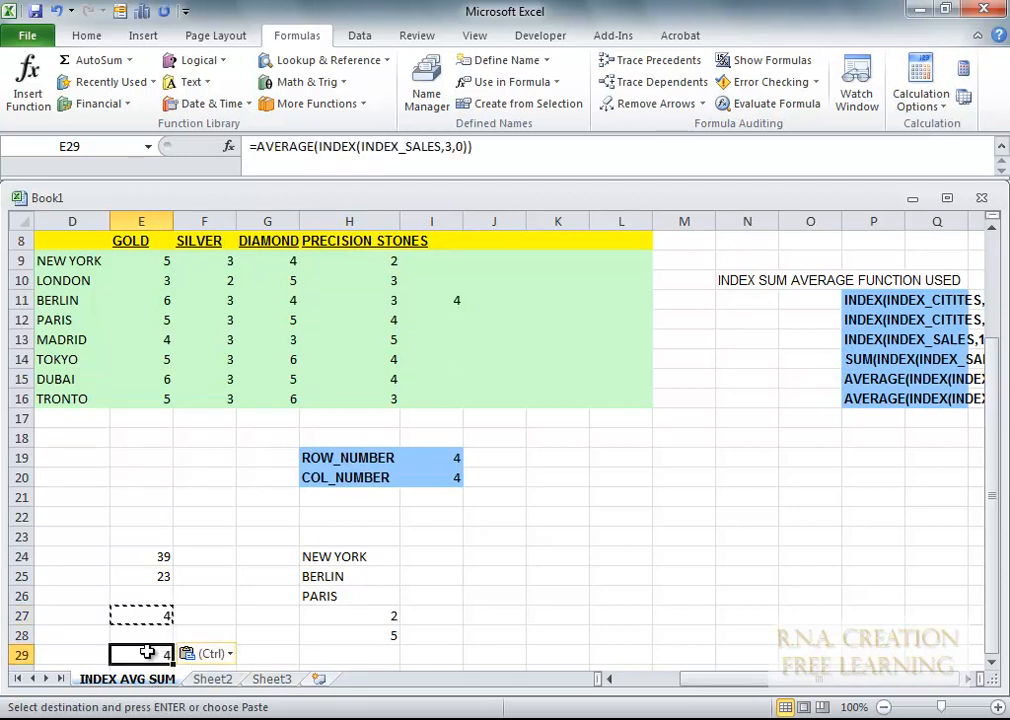
pyautogui.click(452, 146)
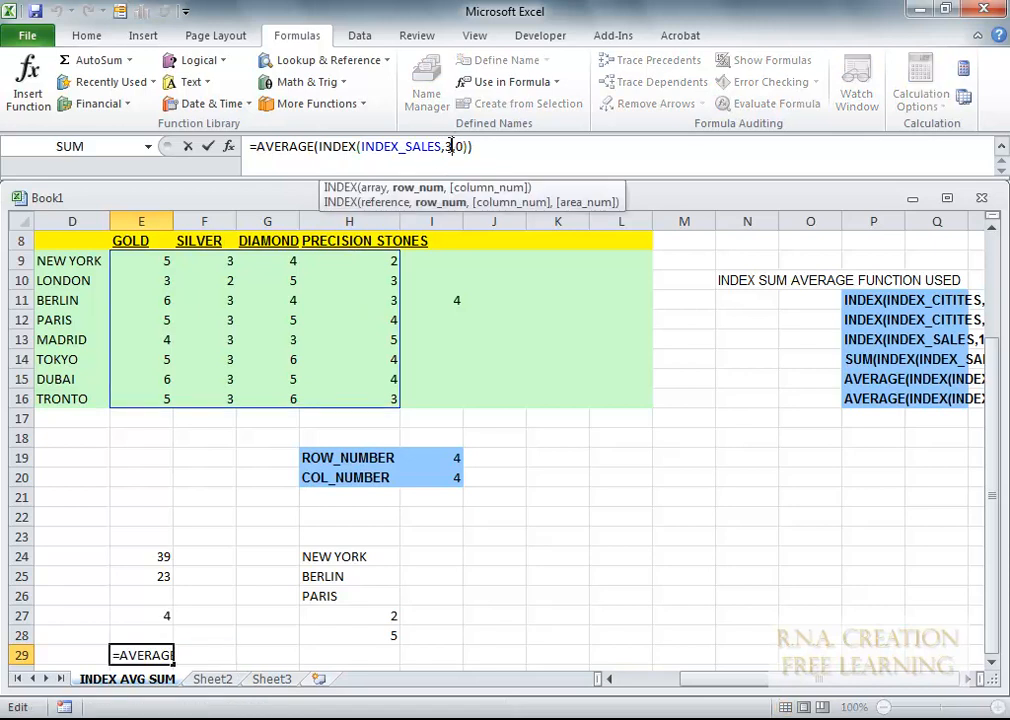
pyautogui.press('BackSpace')
pyautogui.write('6')
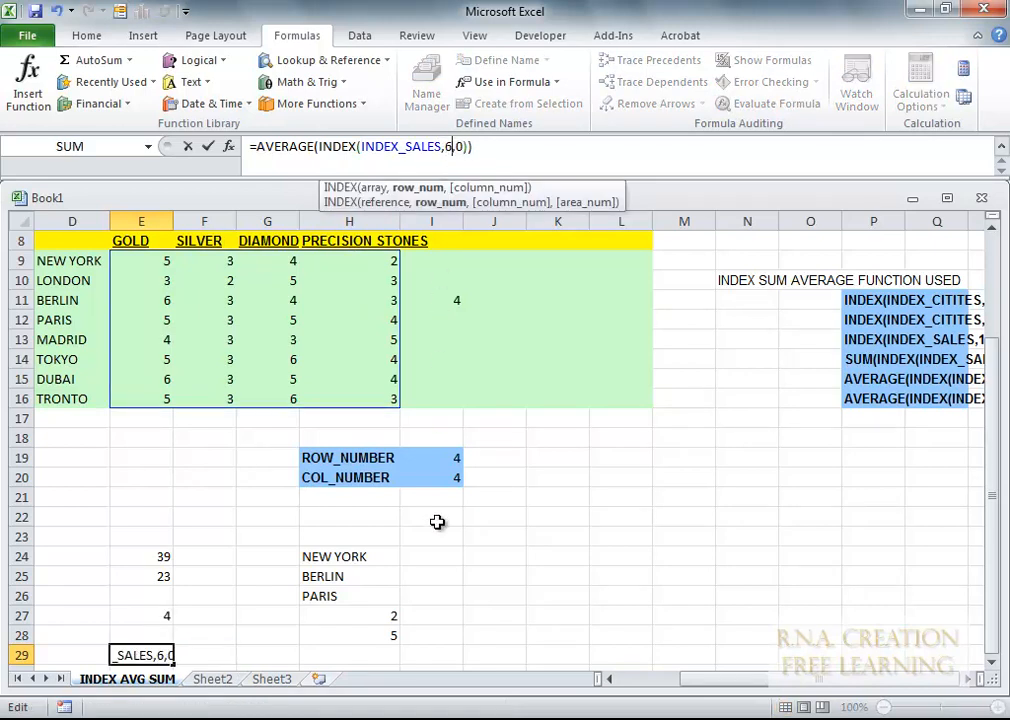
pyautogui.press('Return')
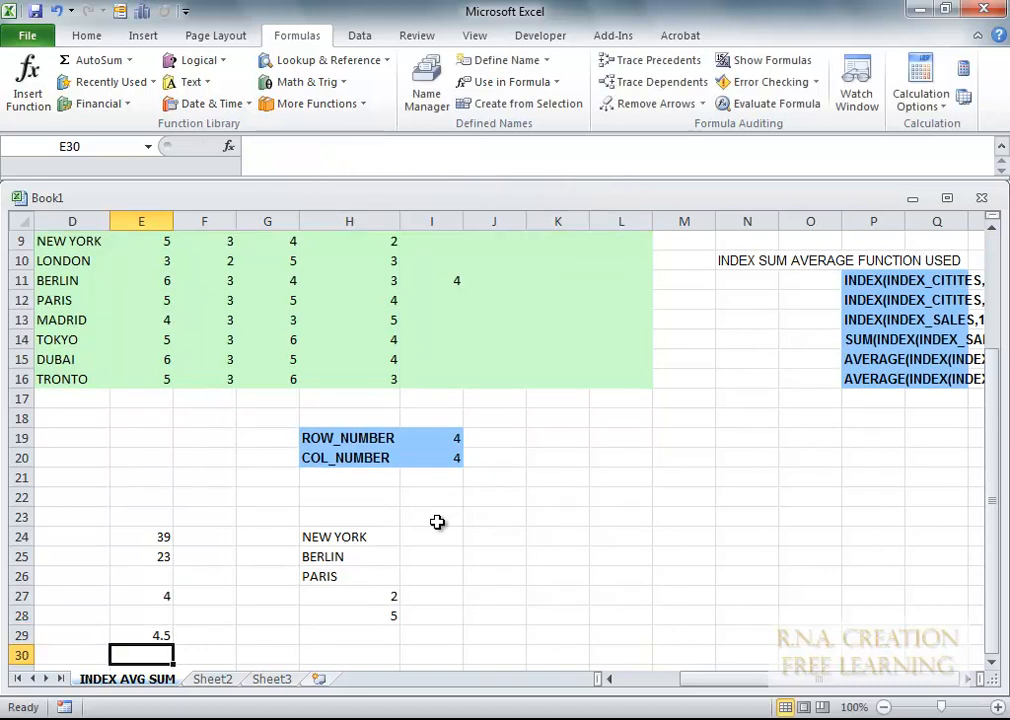
pyautogui.press('Up')
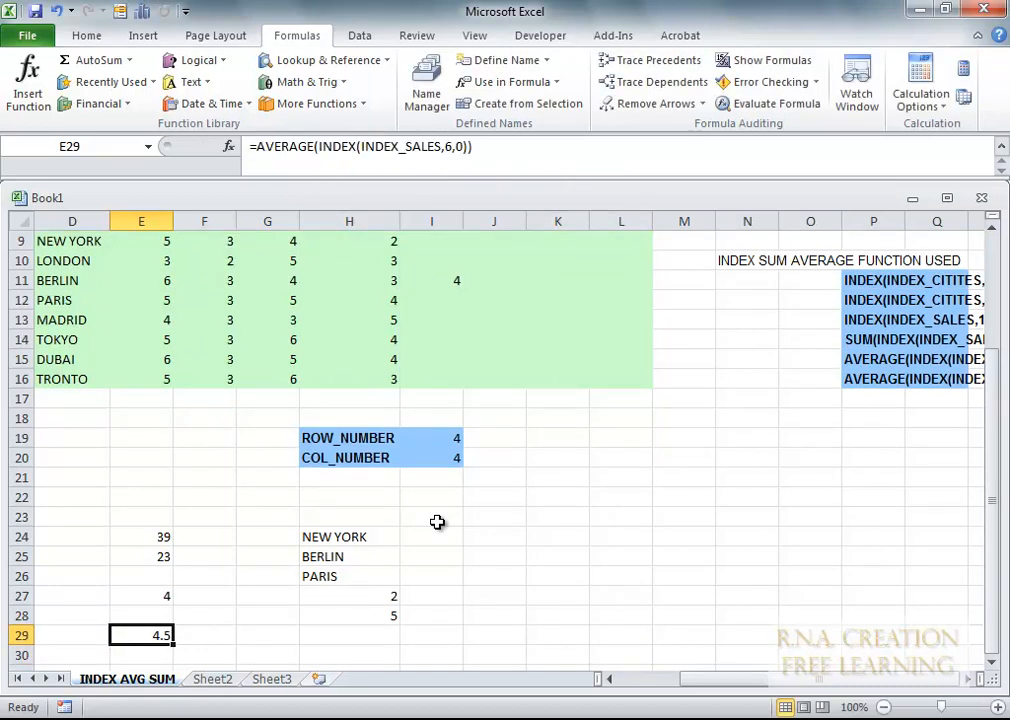
# Step: Copy the average formula from I11 to I14 to cross-check the Tokyo row
pyautogui.click(455, 277)
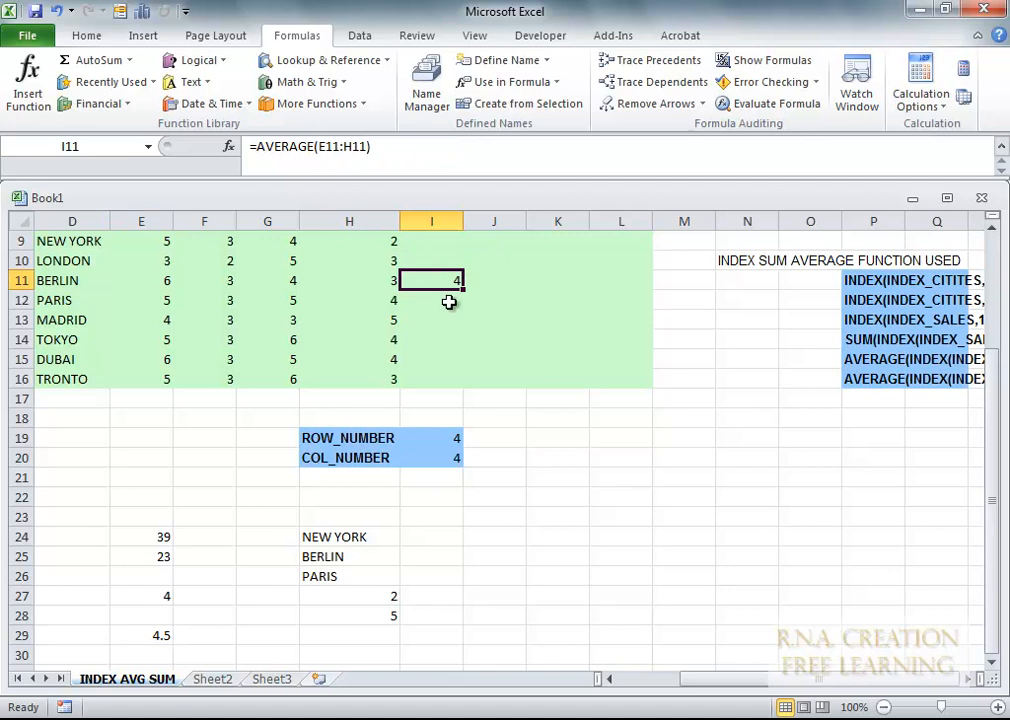
pyautogui.hotkey('ctrl', 'c')
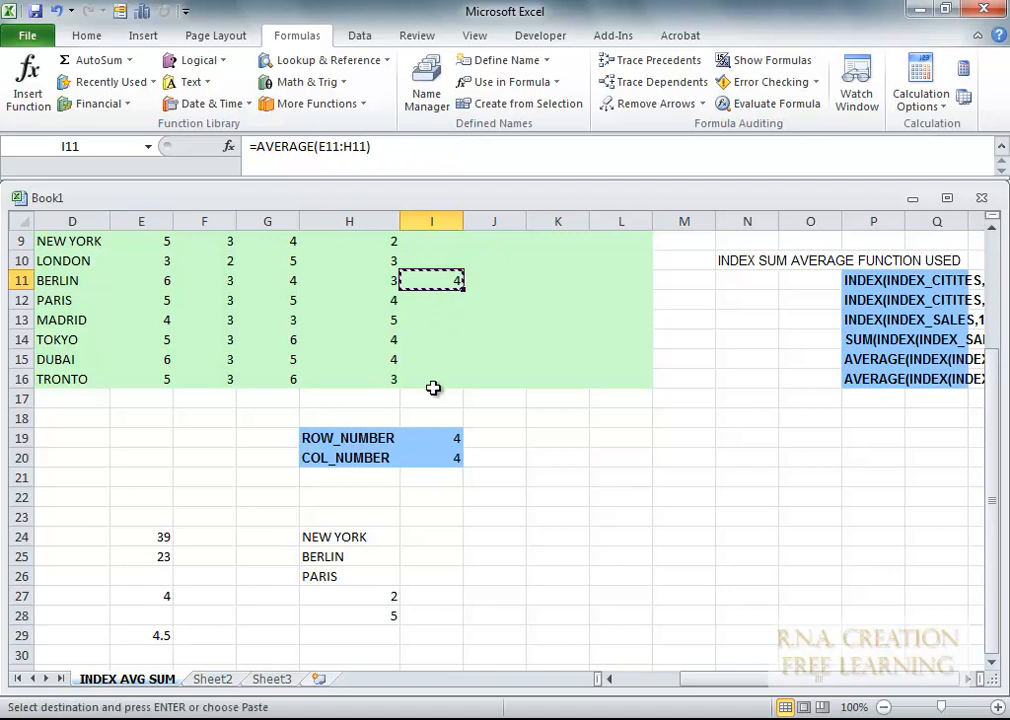
pyautogui.click(444, 339)
pyautogui.hotkey('ctrl', 'v')
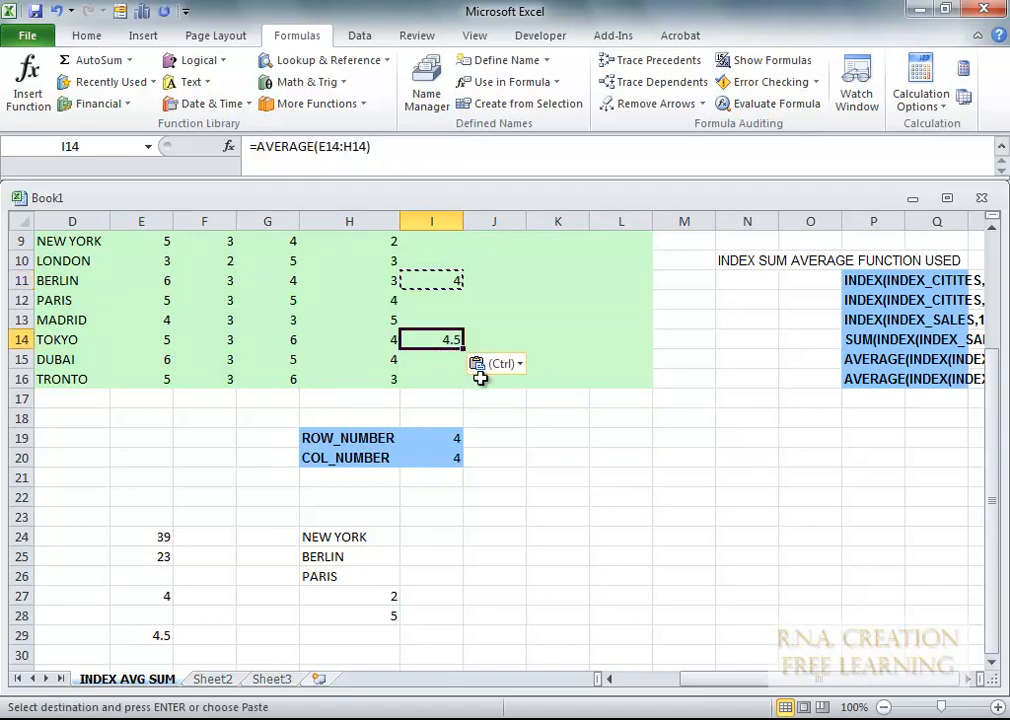
pyautogui.click(501, 463)
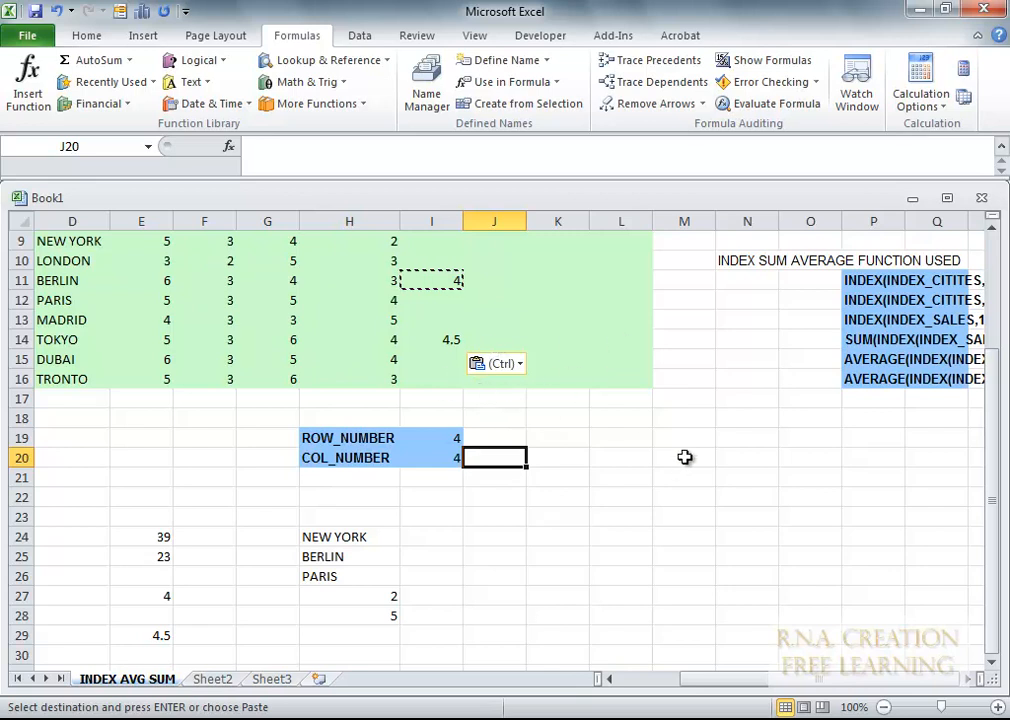
# Step: Copy the AVERAGE formula from E29 into F29
pyautogui.click(155, 634)
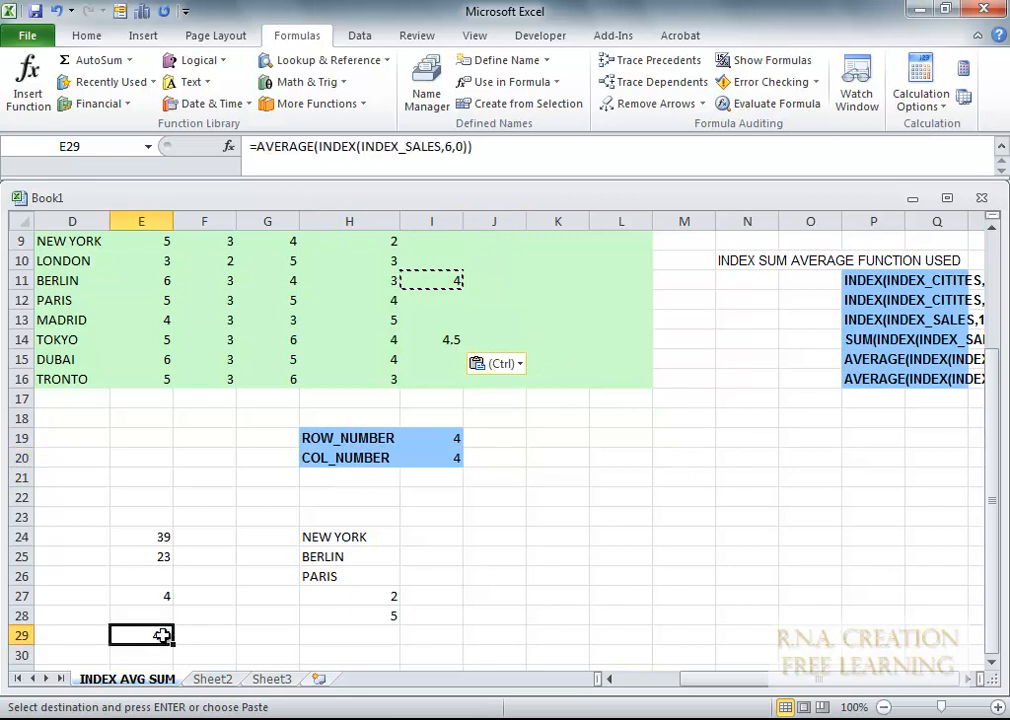
pyautogui.hotkey('ctrl', 'c')
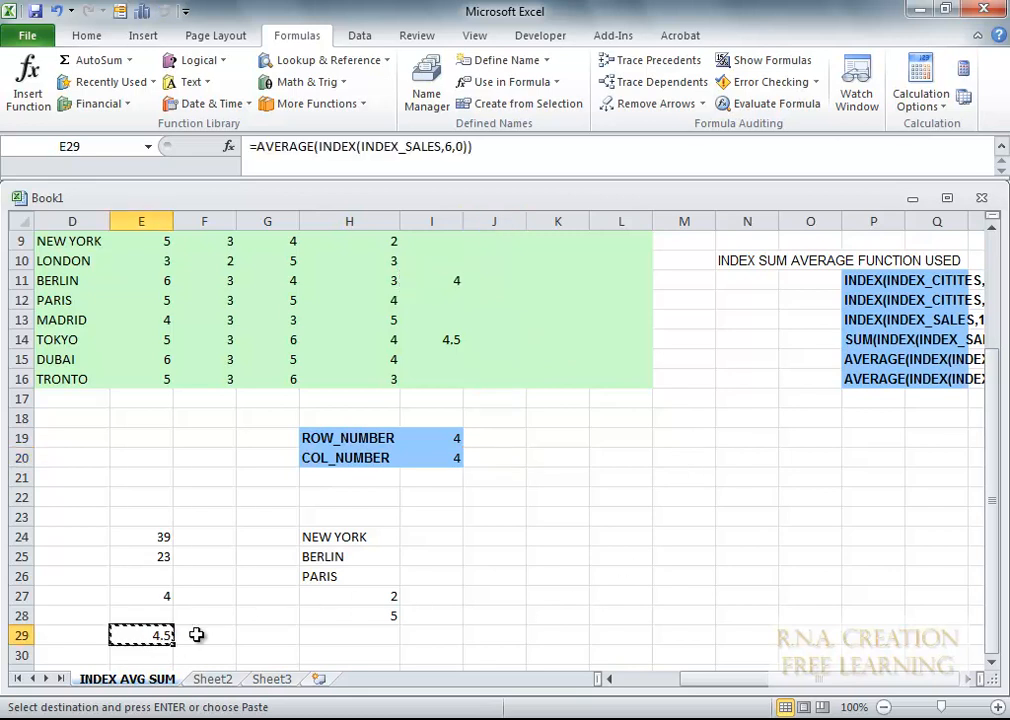
pyautogui.click(207, 635)
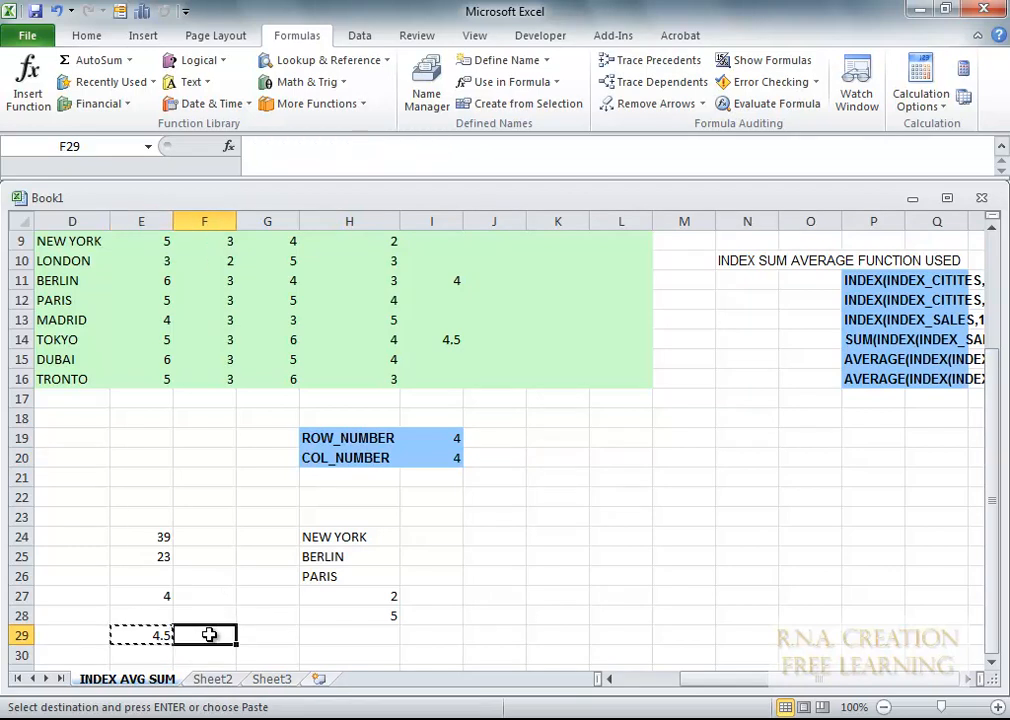
pyautogui.hotkey('ctrl', 'v')
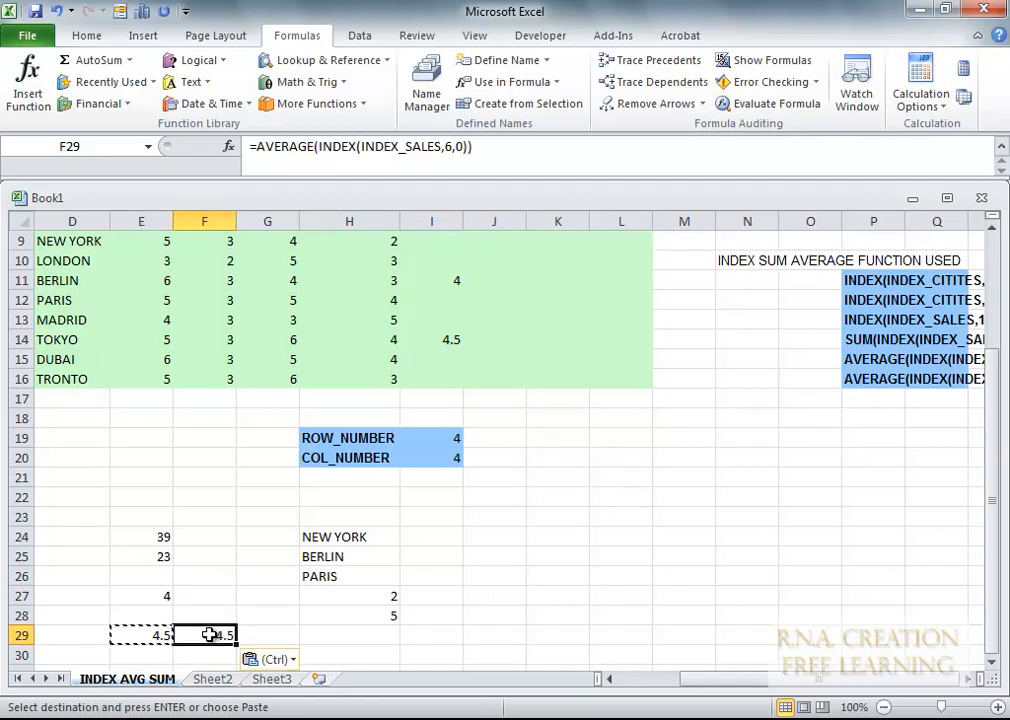
# Step: Change the column number in the F29 formula to 3 so it reads =AVERAGE(INDEX(INDEX_SALES,6,3))
pyautogui.click(461, 146)
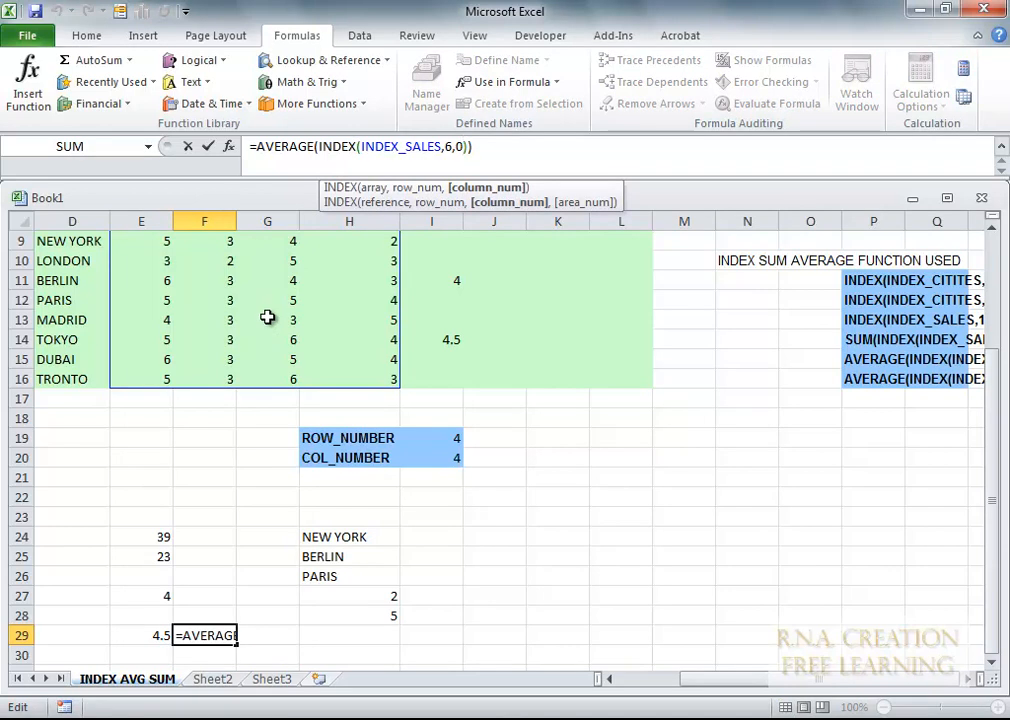
pyautogui.press('BackSpace')
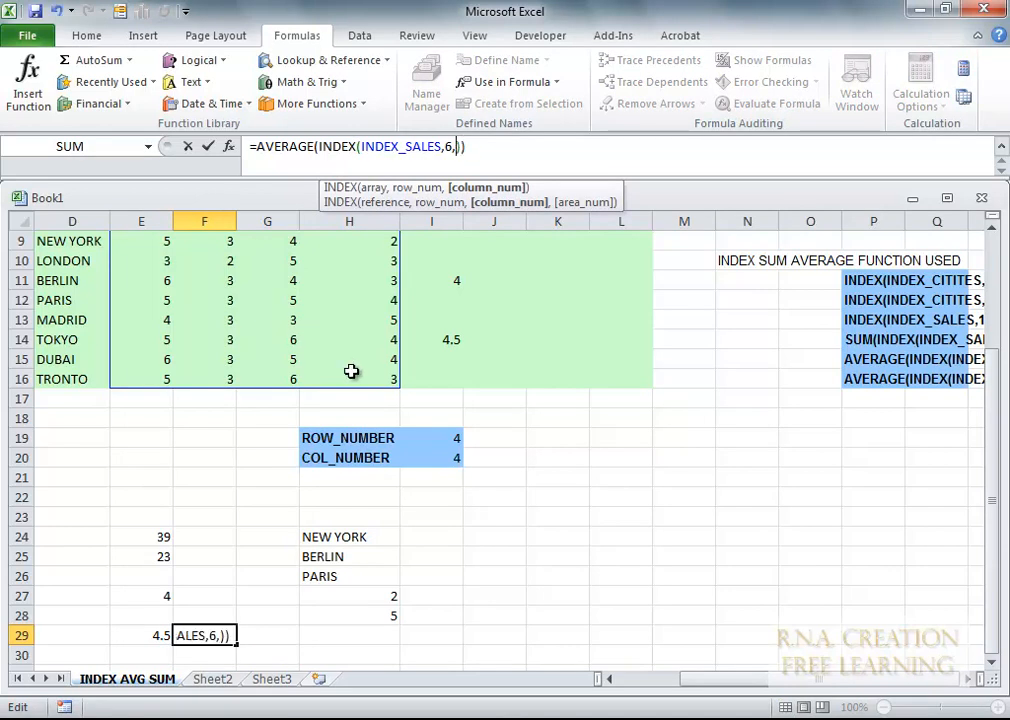
pyautogui.write('3')
pyautogui.press('Return')
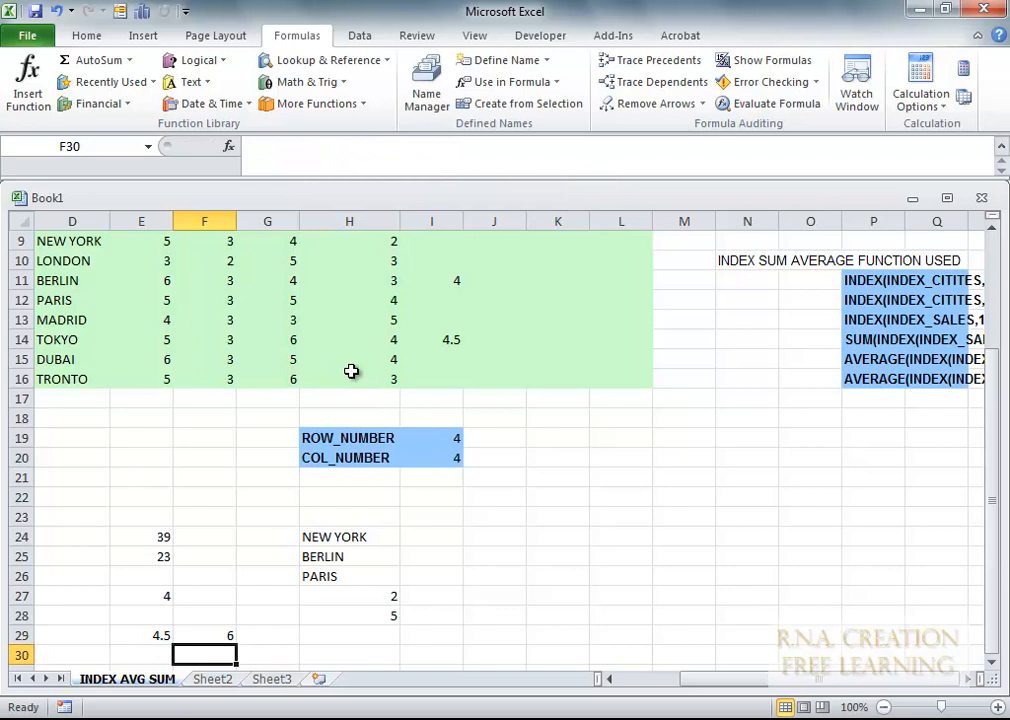
# Step: Set the column number in the F29 formula to 0 so it averages the whole sixth row of INDEX_SALES
pyautogui.press('Up')
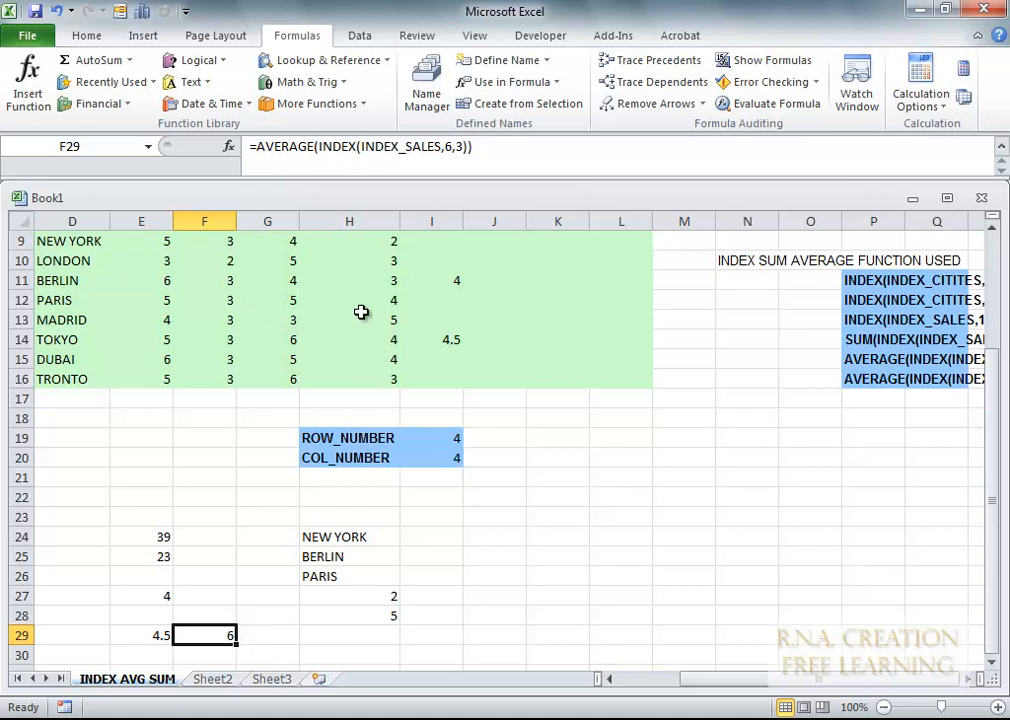
pyautogui.click(455, 145)
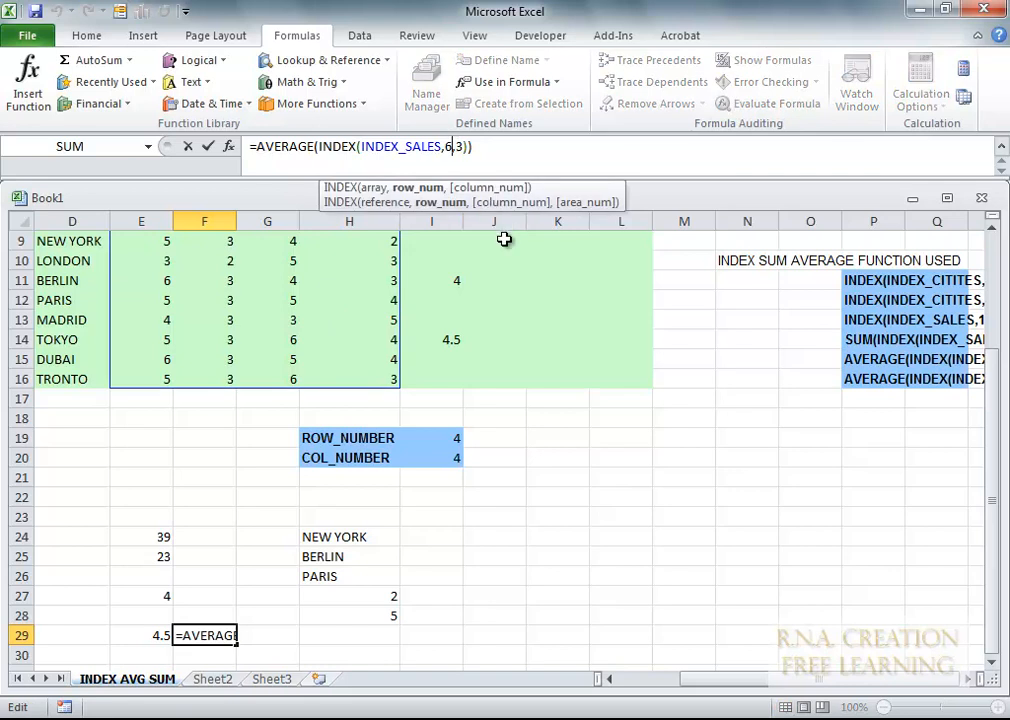
pyautogui.press('Right')
pyautogui.press('Delete')
pyautogui.write('0')
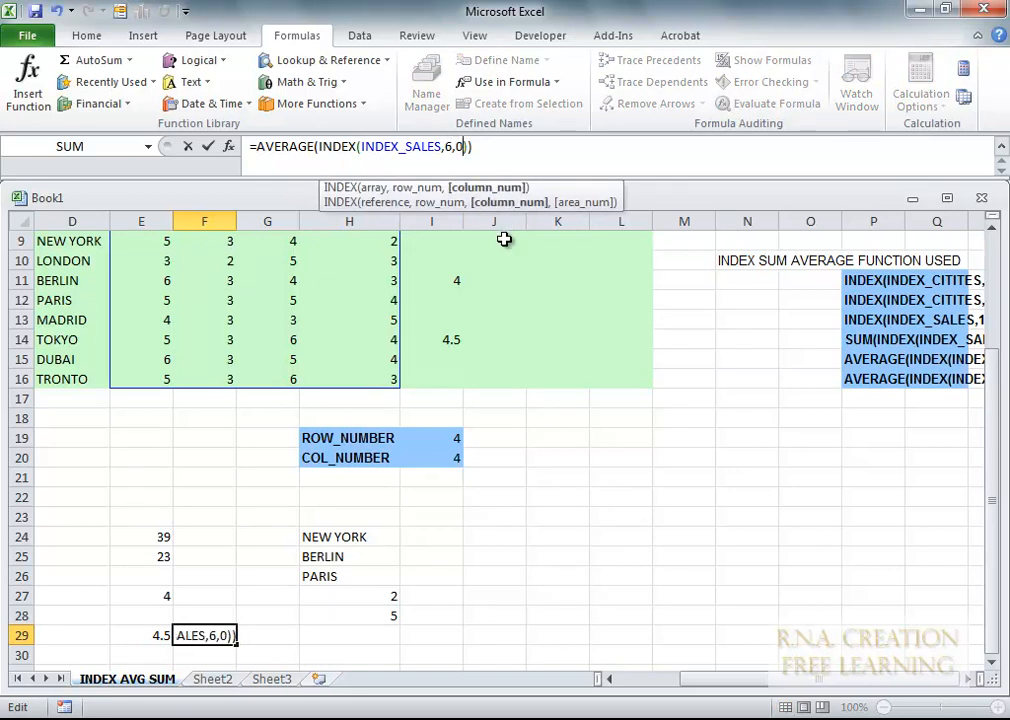
pyautogui.press('Return')
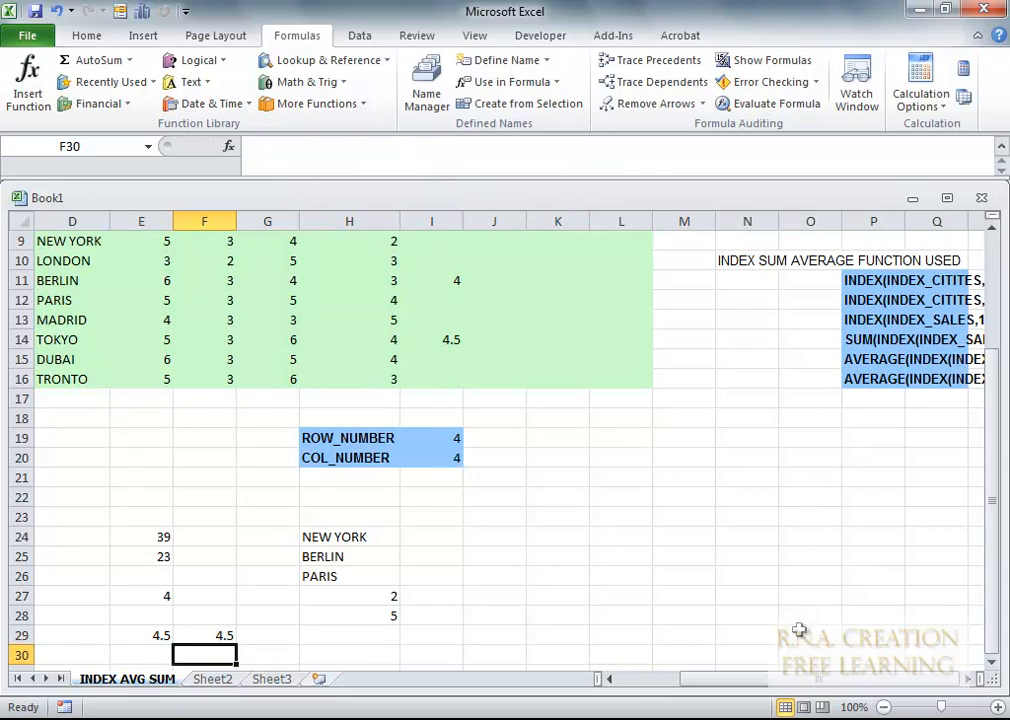
pyautogui.moveTo(850, 685); pyautogui.dragTo(850, 685)
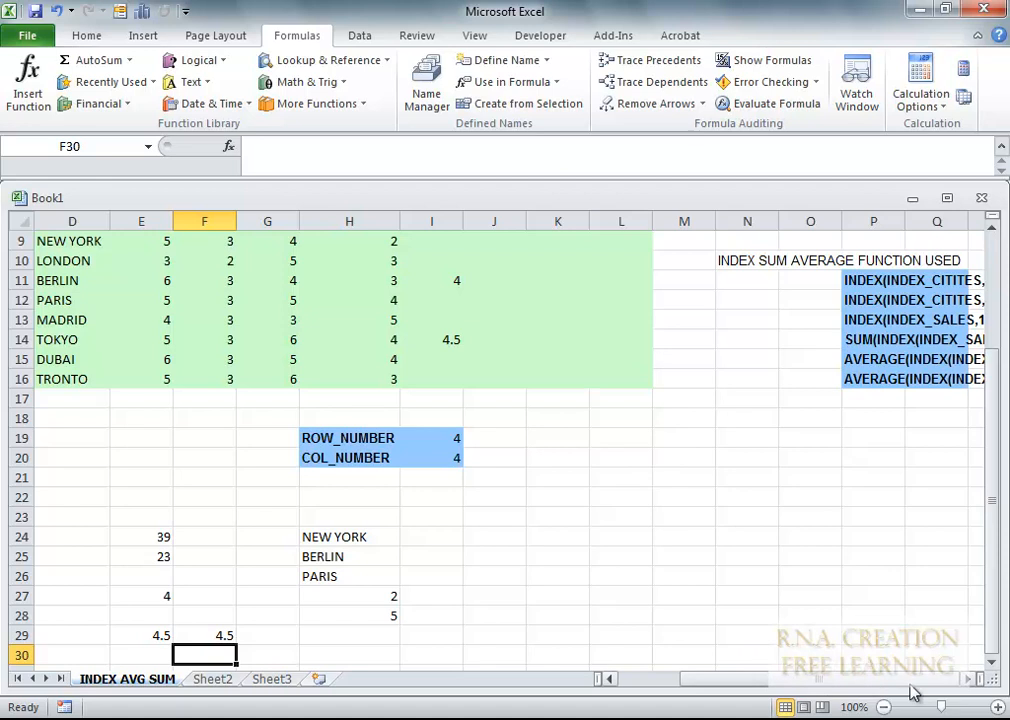